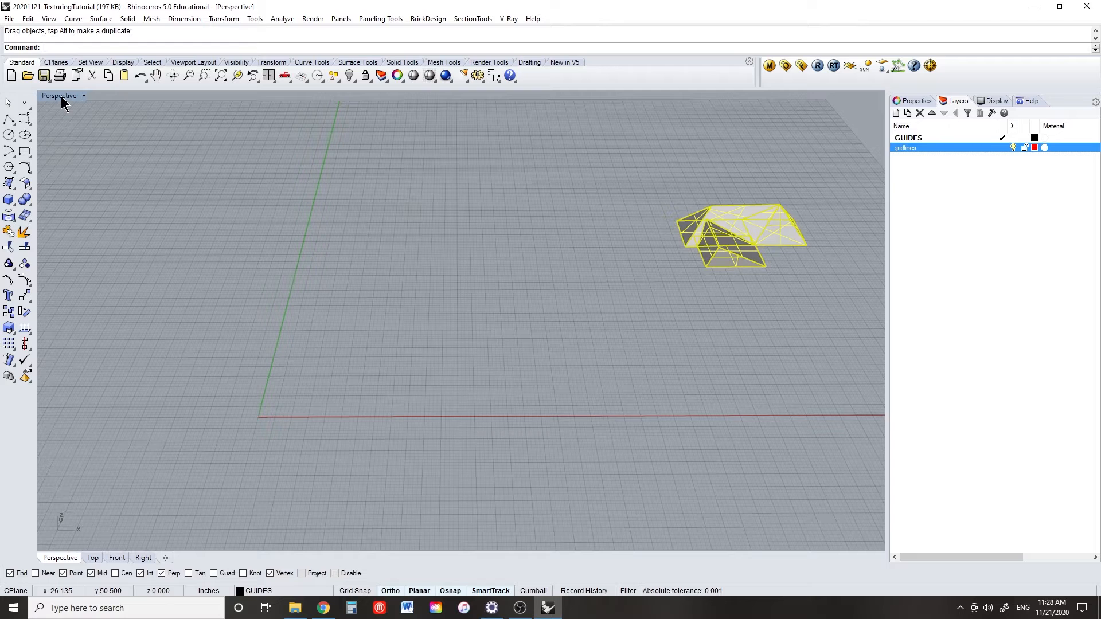
# - Maximise the Top view and draw a vertical polyline from the origin 10 inches up the Y axis
pyautogui.doubleClick(60, 95)
pyautogui.doubleClick(45, 96)
pyautogui.moveTo(188, 175); pyautogui.dragTo(561, 372, button='right')
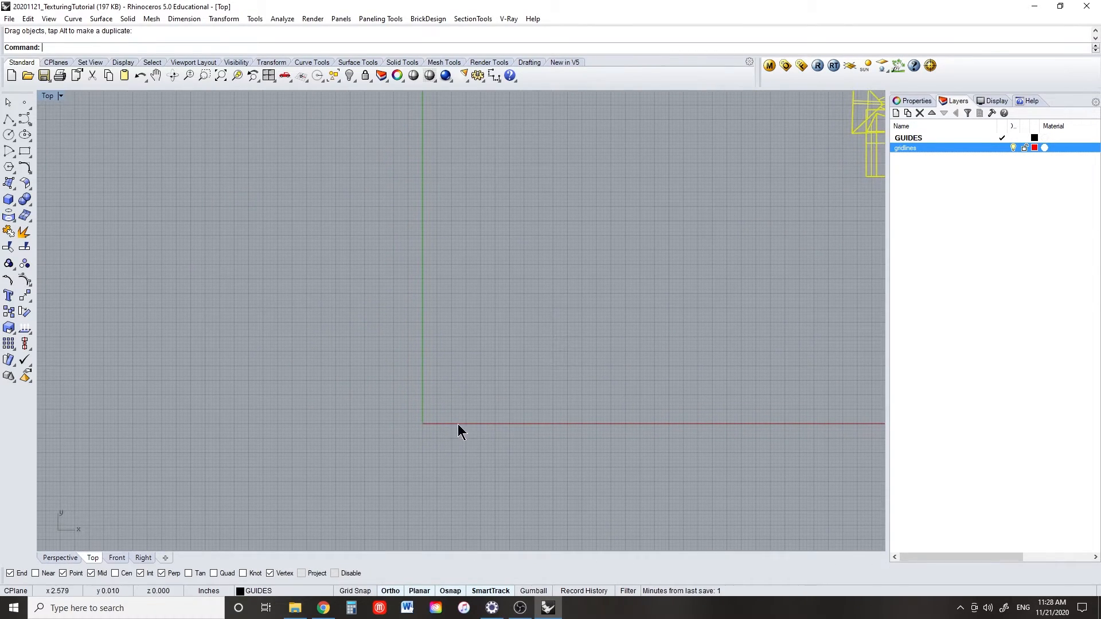
pyautogui.scroll(3, 429, 411)
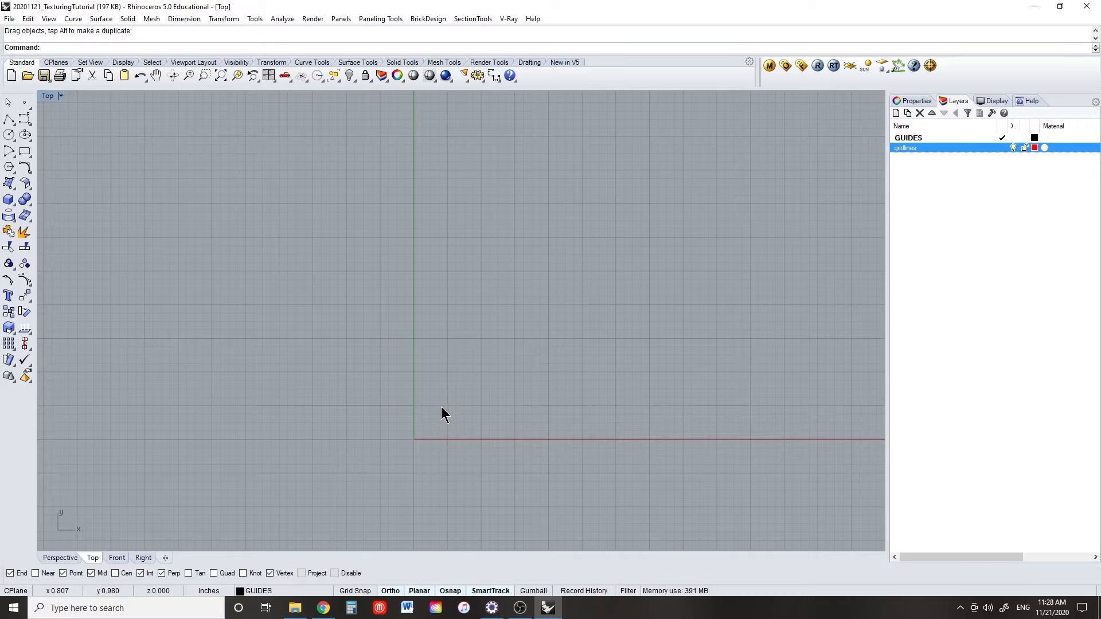
pyautogui.scroll(-4, 386, 380)
pyautogui.write('pl')
pyautogui.press('Return')
pyautogui.write('0')
pyautogui.press('Return')
pyautogui.write('10')
pyautogui.press('Return')
pyautogui.click(507, 156)
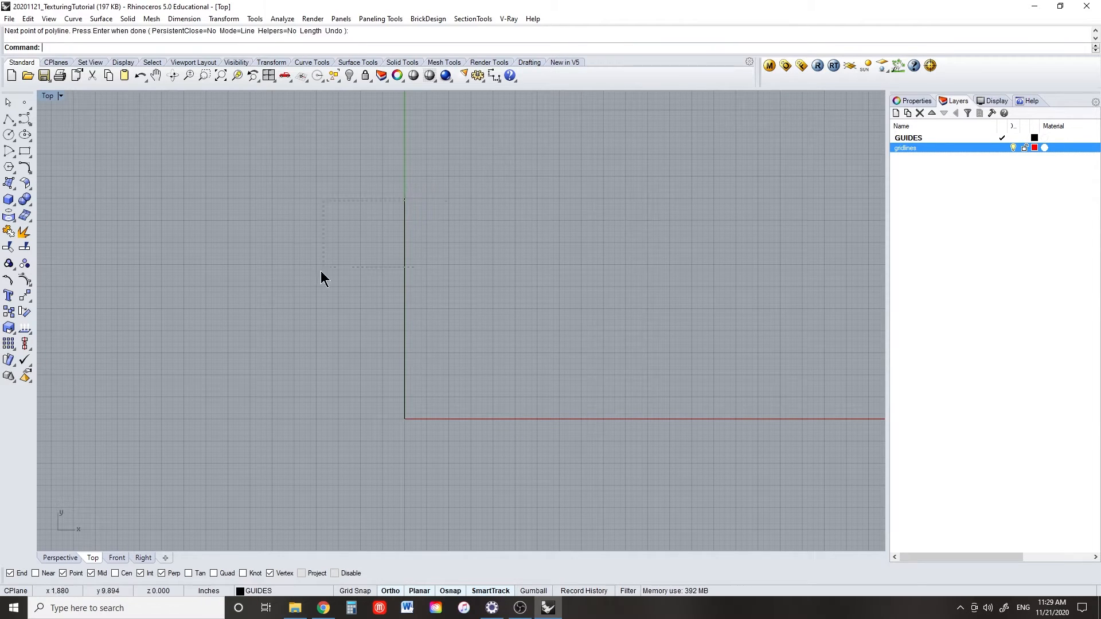
# - Put the line on the gridlines layer and array it 10 times in the X direction at 1 inch spacing
pyautogui.moveTo(321, 272); pyautogui.dragTo(322, 273)
pyautogui.write('Array')
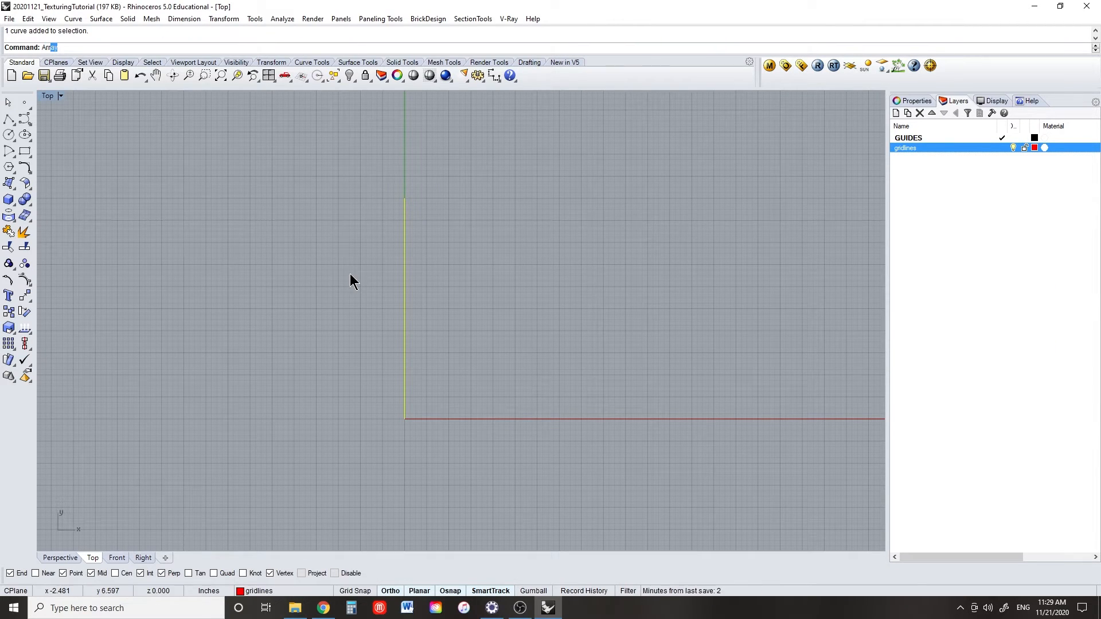
pyautogui.press('Return')
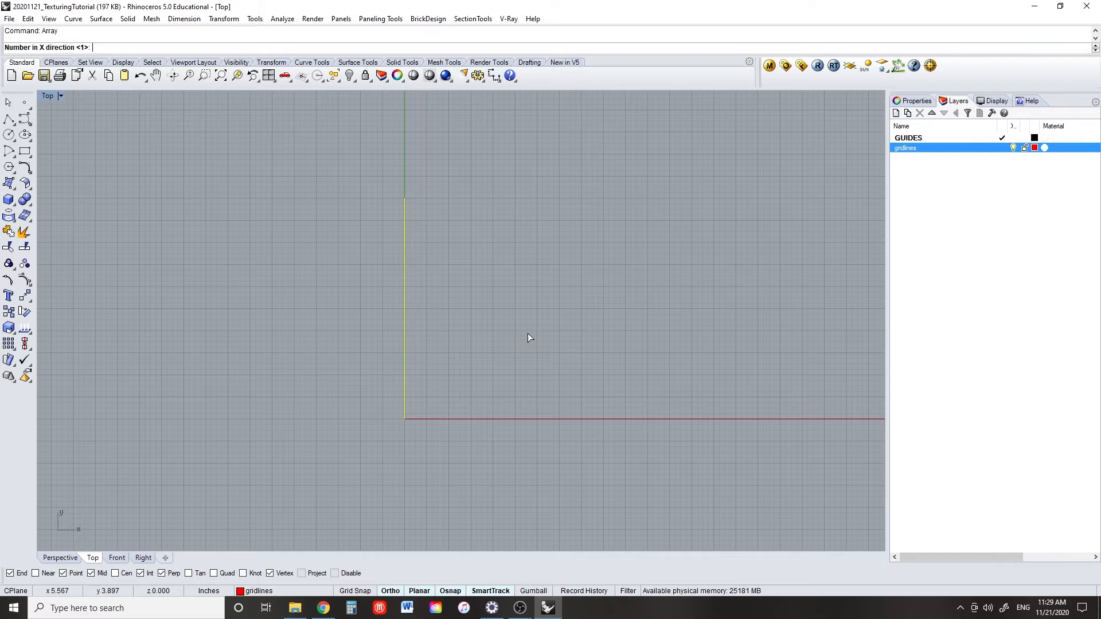
pyautogui.write('10')
pyautogui.press('Return')
pyautogui.press('Return')
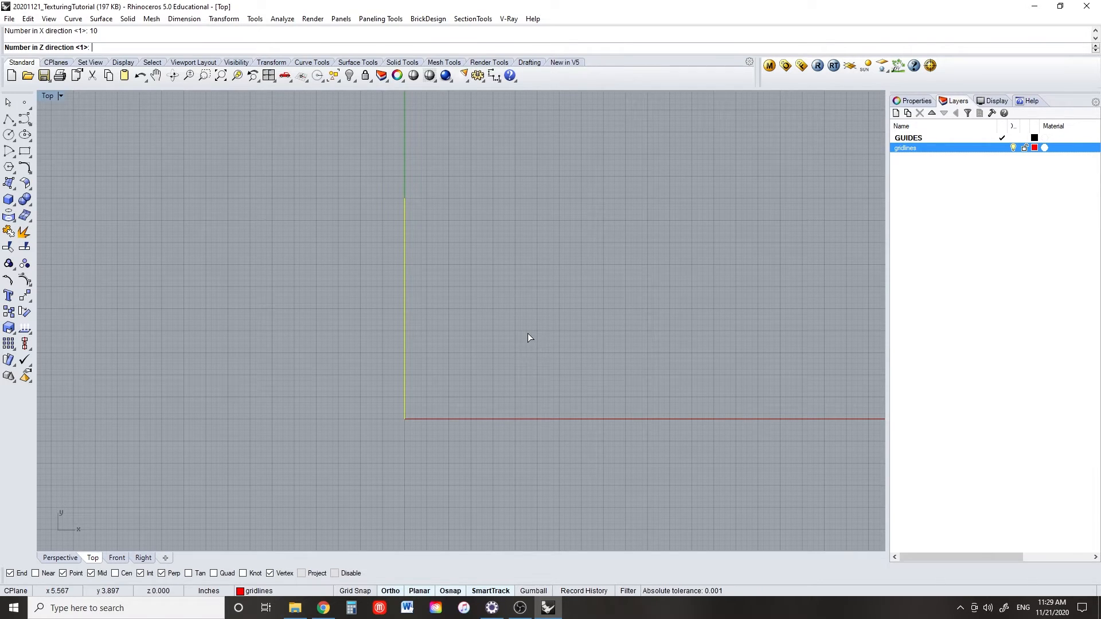
pyautogui.press('Return')
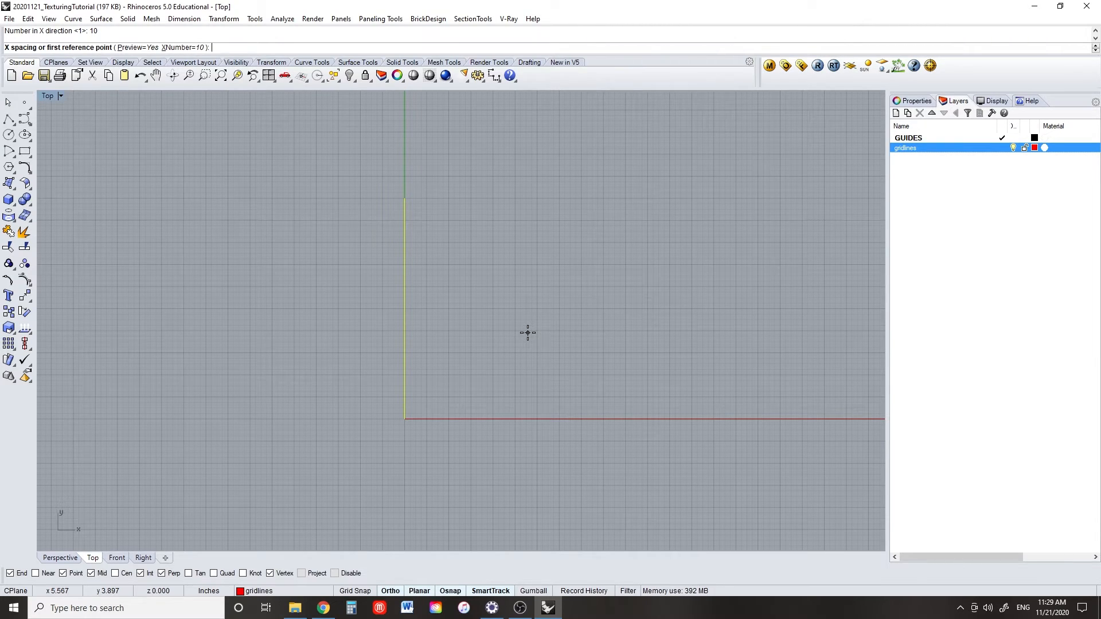
pyautogui.press('Return')
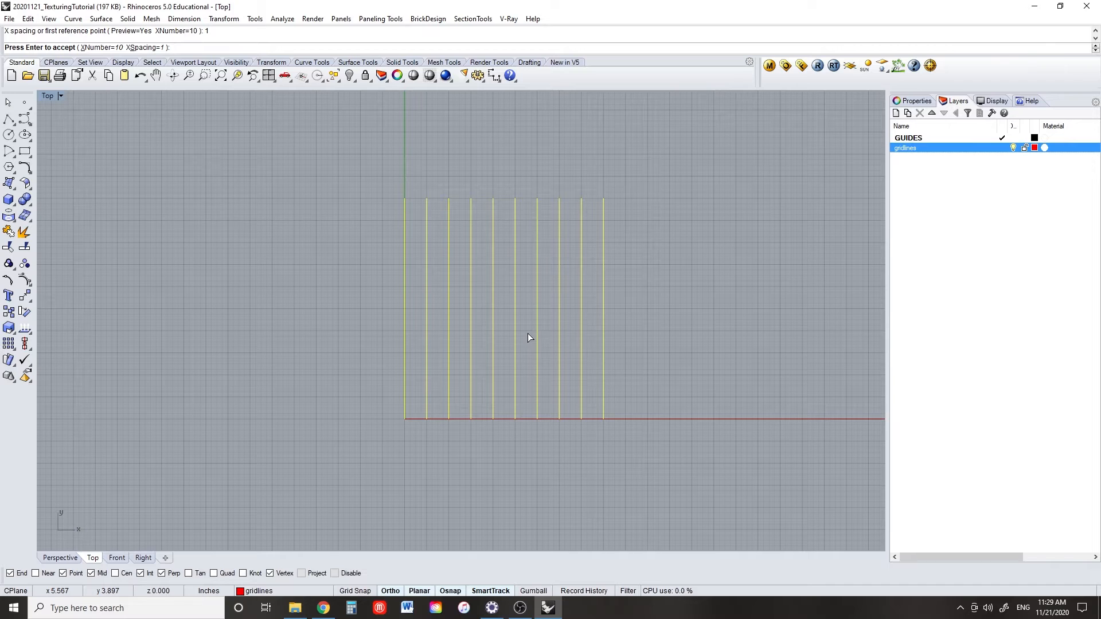
pyautogui.press('Return')
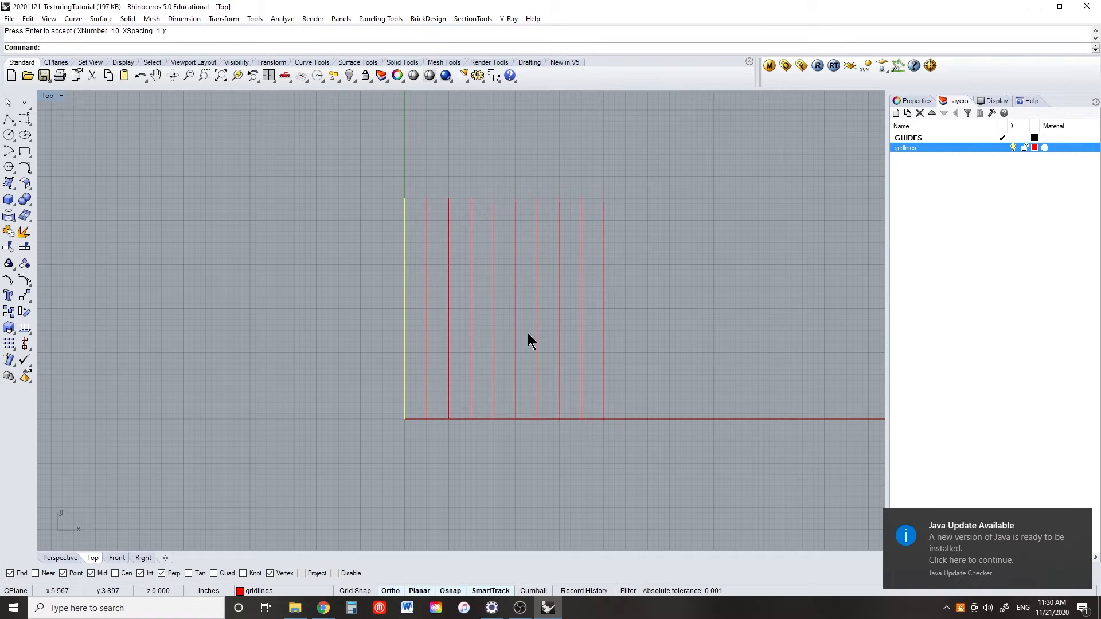
# - Scale the ten vertical lines in the Y direction only, by a factor of 2 from the origin
pyautogui.moveTo(645, 249); pyautogui.dragTo(605, 320, button='right')
pyautogui.moveTo(604, 311); pyautogui.dragTo(237, 315)
pyautogui.write('s1')
pyautogui.press('Return')
pyautogui.click(322, 475)
pyautogui.press('Escape')
pyautogui.scroll(-3, 241, 367)
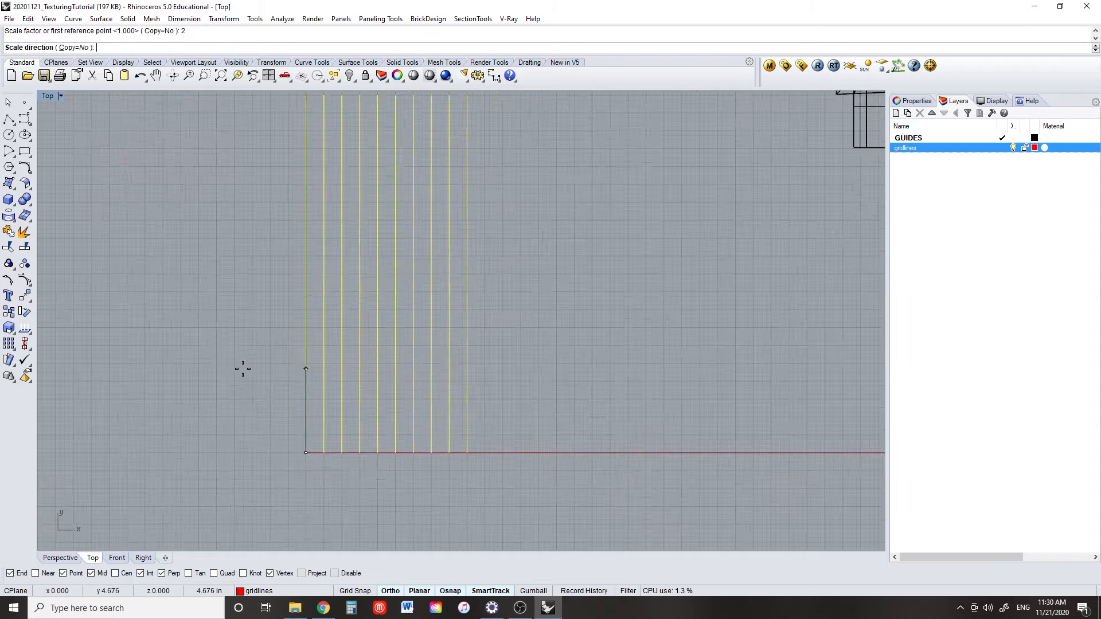
pyautogui.press('Return')
pyautogui.click(294, 438)
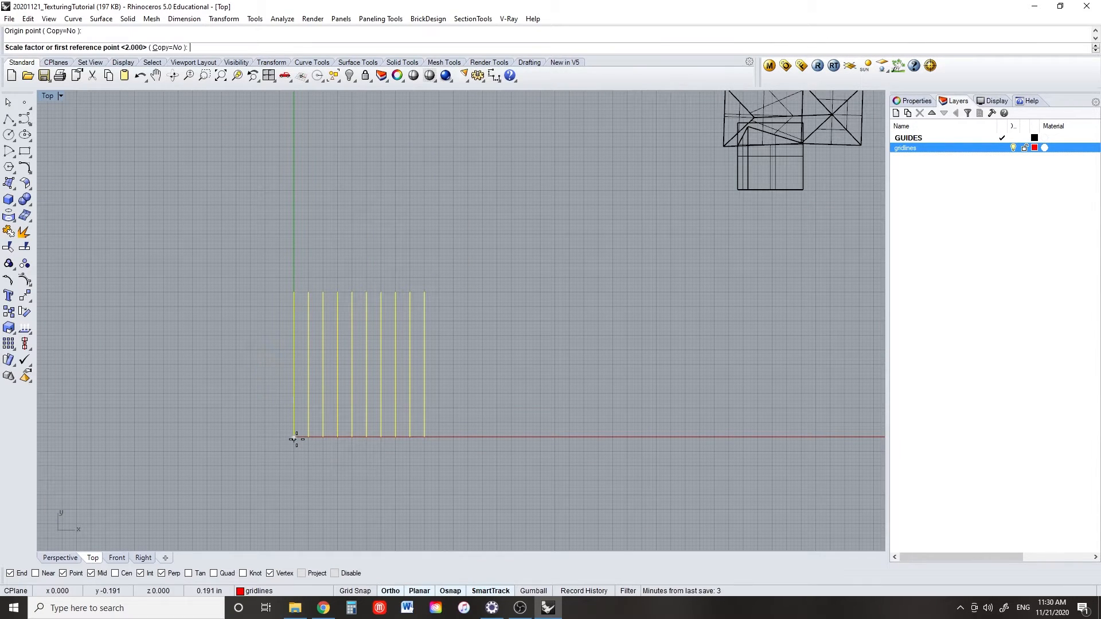
pyautogui.write('2')
pyautogui.press('Return')
pyautogui.click(281, 275)
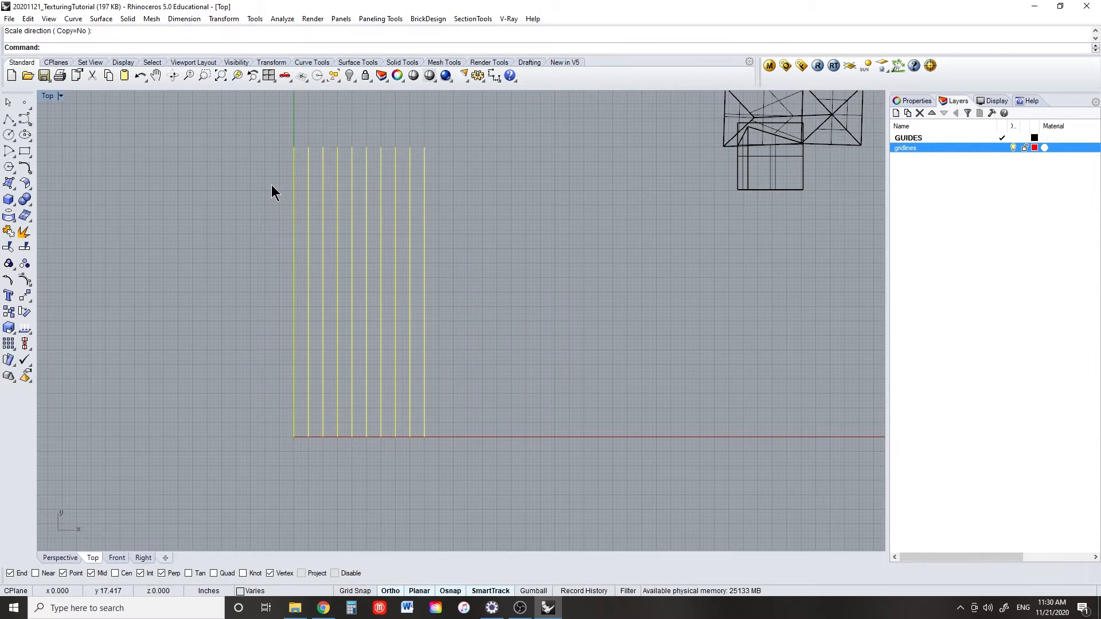
# - Copy the ten lines from the origin to the lower end of the last line to extend the row
pyautogui.write('copy')
pyautogui.press('Return')
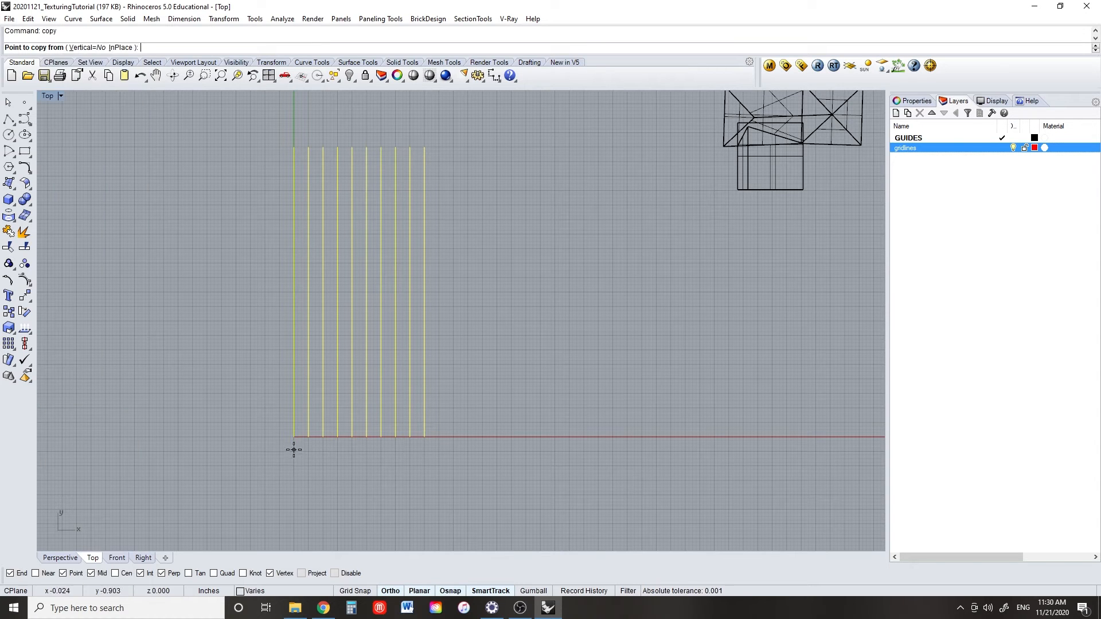
pyautogui.click(294, 449)
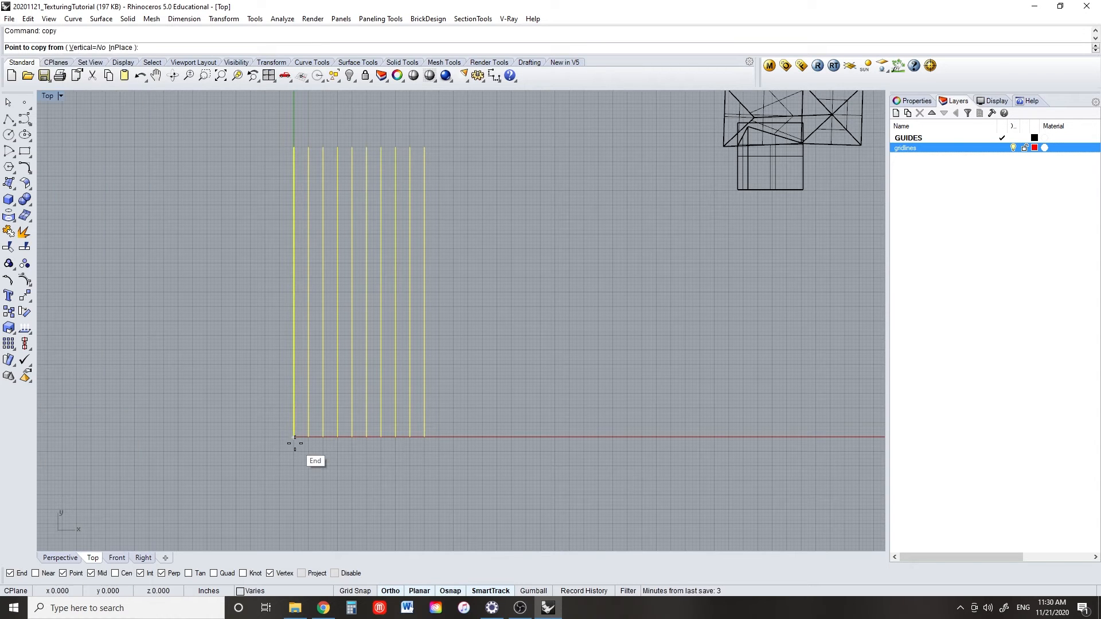
pyautogui.click(425, 437)
pyautogui.press('Return')
# - Copy the whole set of vertical lines about 32 inches in the negative X direction, beside the original set
pyautogui.press('Return')
pyautogui.scroll(-5, 220, 398)
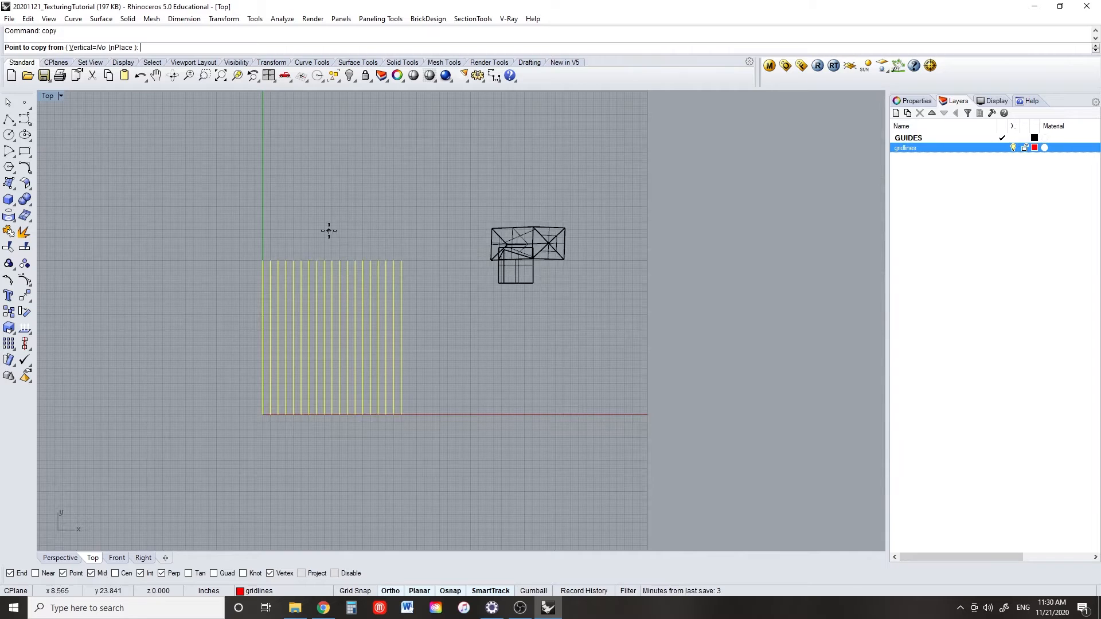
pyautogui.moveTo(329, 231); pyautogui.dragTo(492, 246, button='right')
pyautogui.click(501, 247)
pyautogui.click(258, 246)
pyautogui.press('Return')
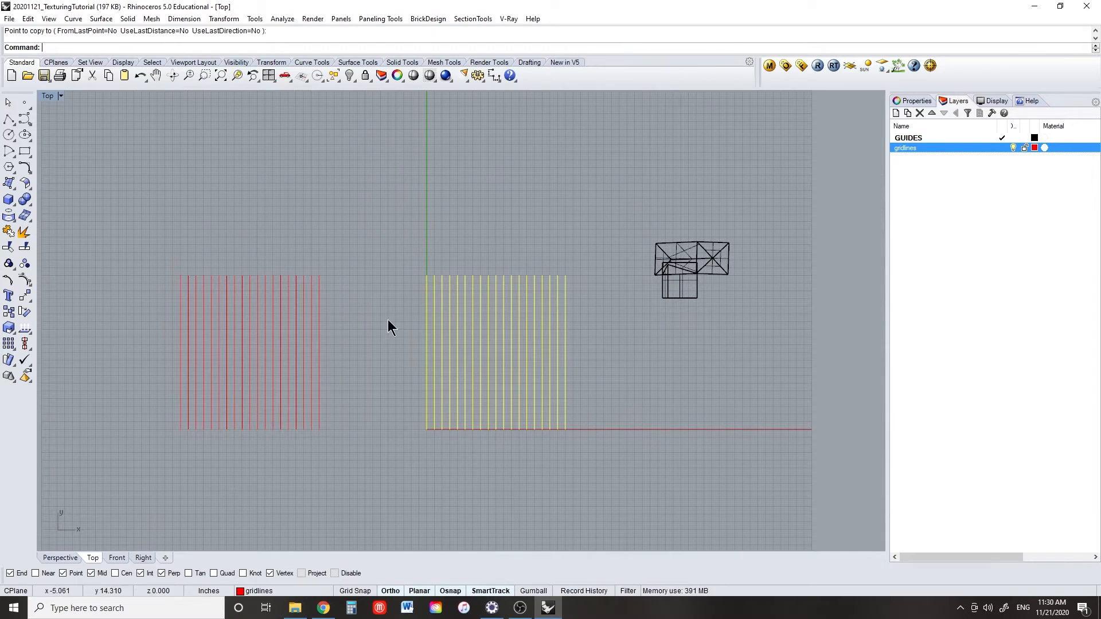
# - Rotate the copied set of lines 90 degrees about the midpoint of its middle line
pyautogui.moveTo(387, 318); pyautogui.dragTo(148, 375)
pyautogui.write('rotate')
pyautogui.press('Return')
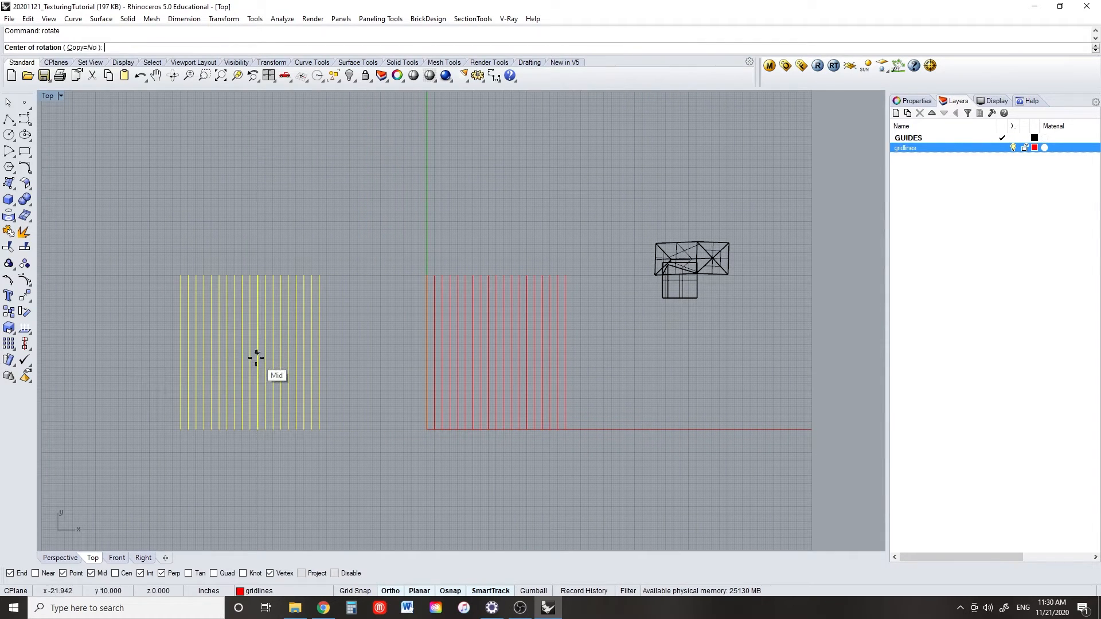
pyautogui.click(249, 357)
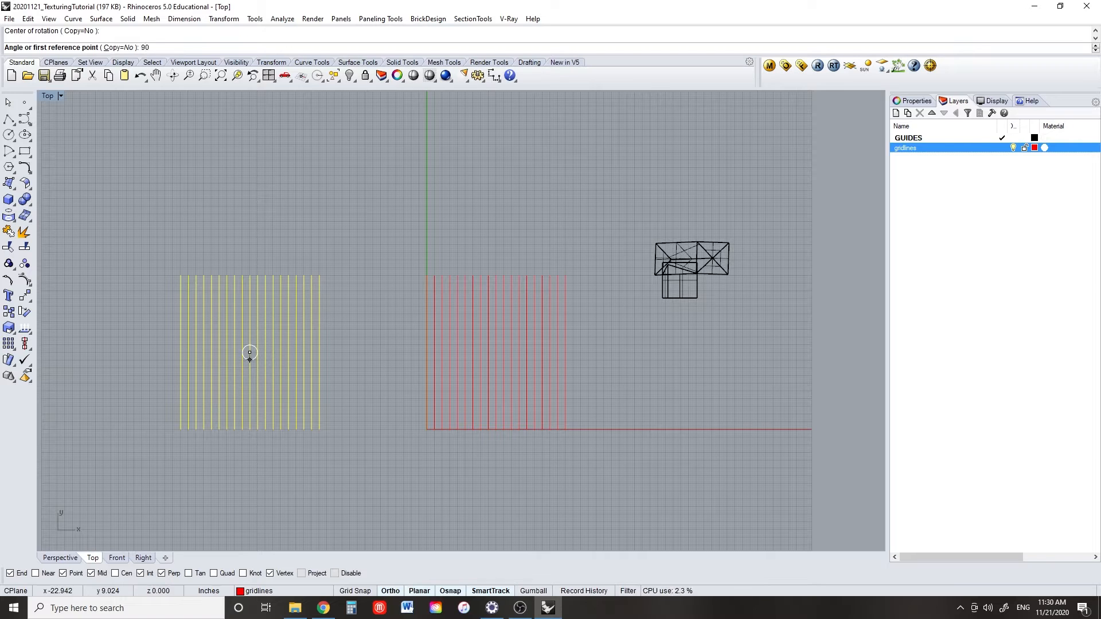
pyautogui.press('Return')
# - Move the horizontal lines from the start of their lowest line to the origin, overlaying the vertical lines
pyautogui.write('move')
pyautogui.press('Return')
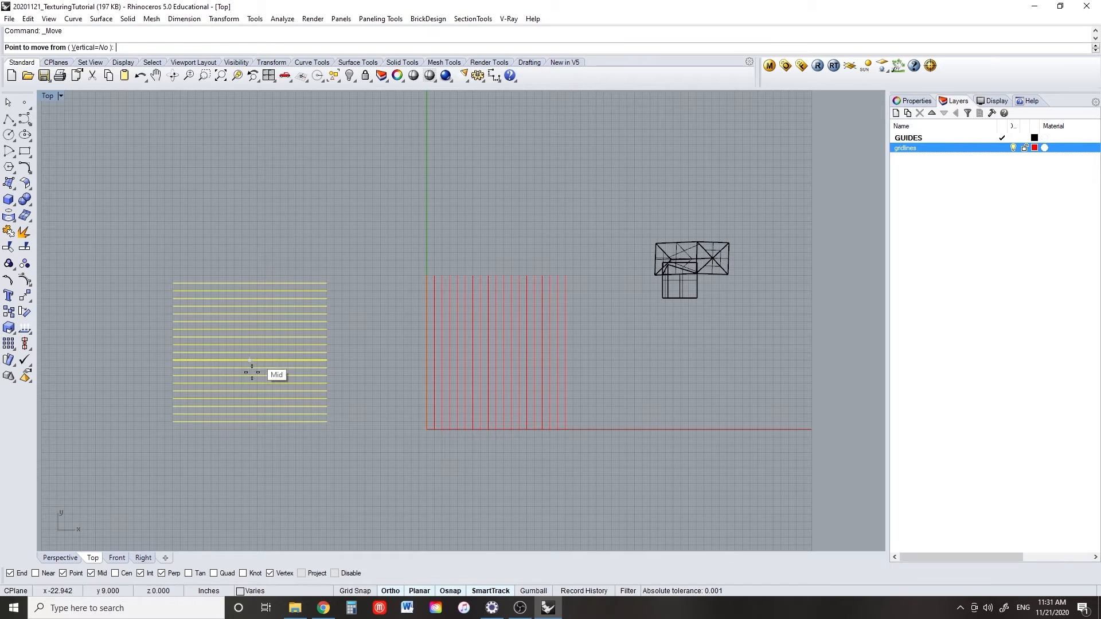
pyautogui.scroll(5, 148, 470)
pyautogui.click(274, 326)
pyautogui.scroll(-10, 286, 330)
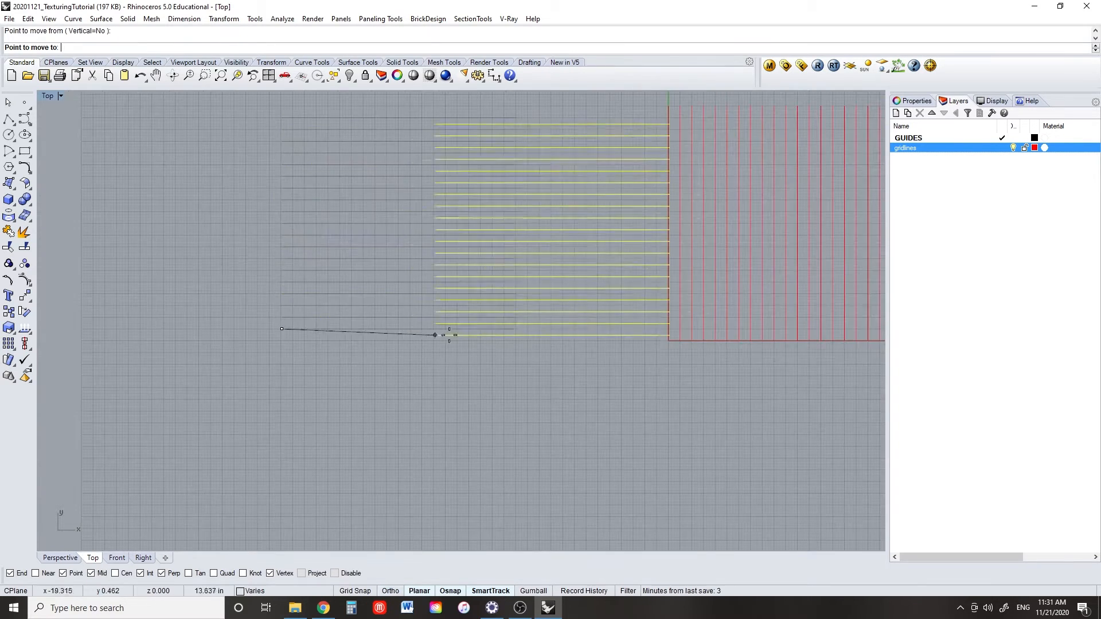
pyautogui.moveTo(519, 340); pyautogui.dragTo(251, 375, button='right')
pyautogui.scroll(6, 367, 383)
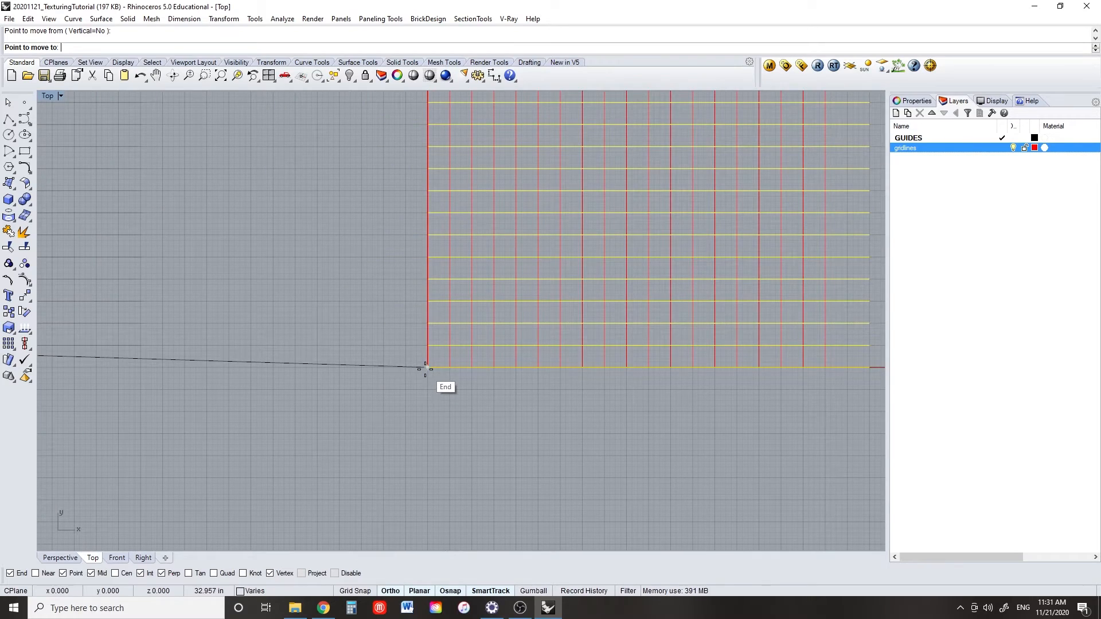
pyautogui.click(425, 369)
pyautogui.scroll(-6, 353, 377)
pyautogui.moveTo(668, 346); pyautogui.dragTo(580, 396, button='right')
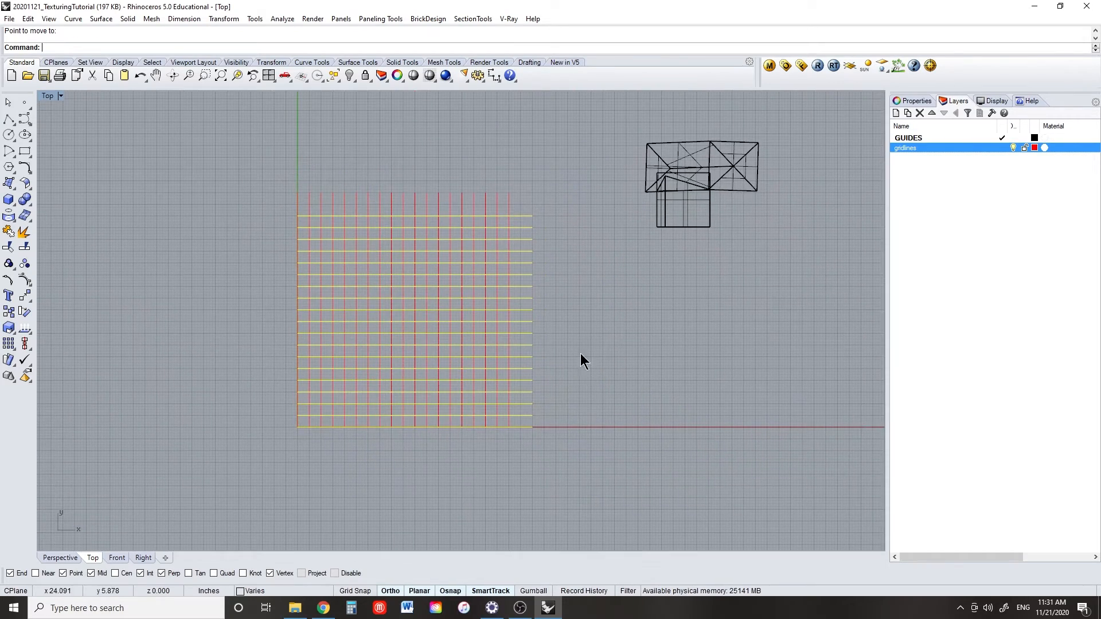
pyautogui.press('Escape')
# - Copy the grid's last vertical line 1 and 2 inches in the X direction, to X = 19 and X = 20
pyautogui.scroll(5, 527, 195)
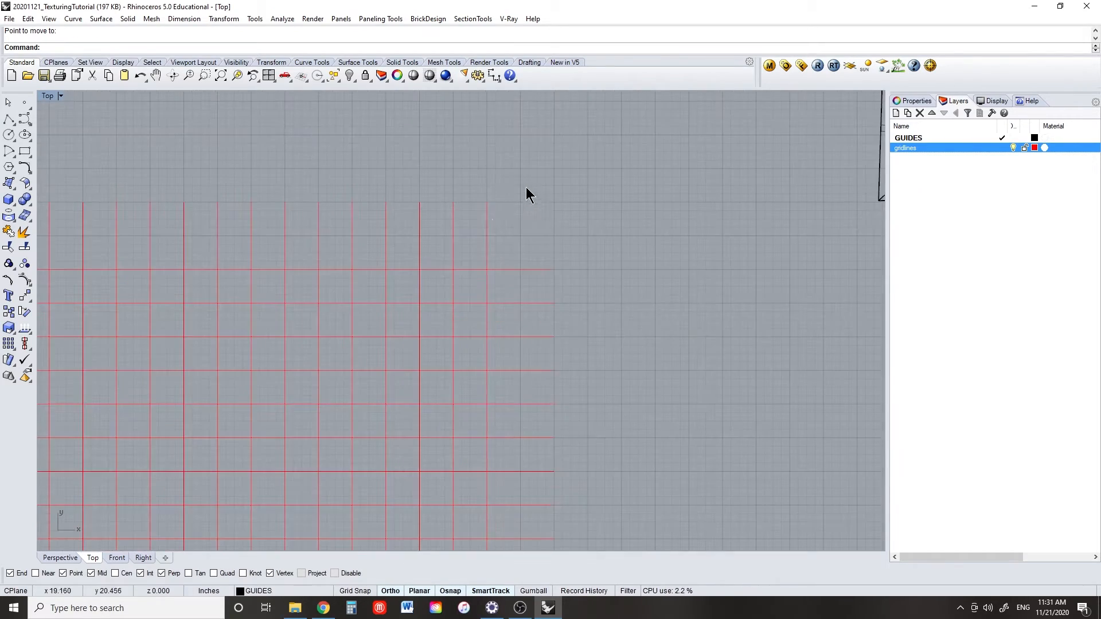
pyautogui.click(487, 236)
pyautogui.write('Copy')
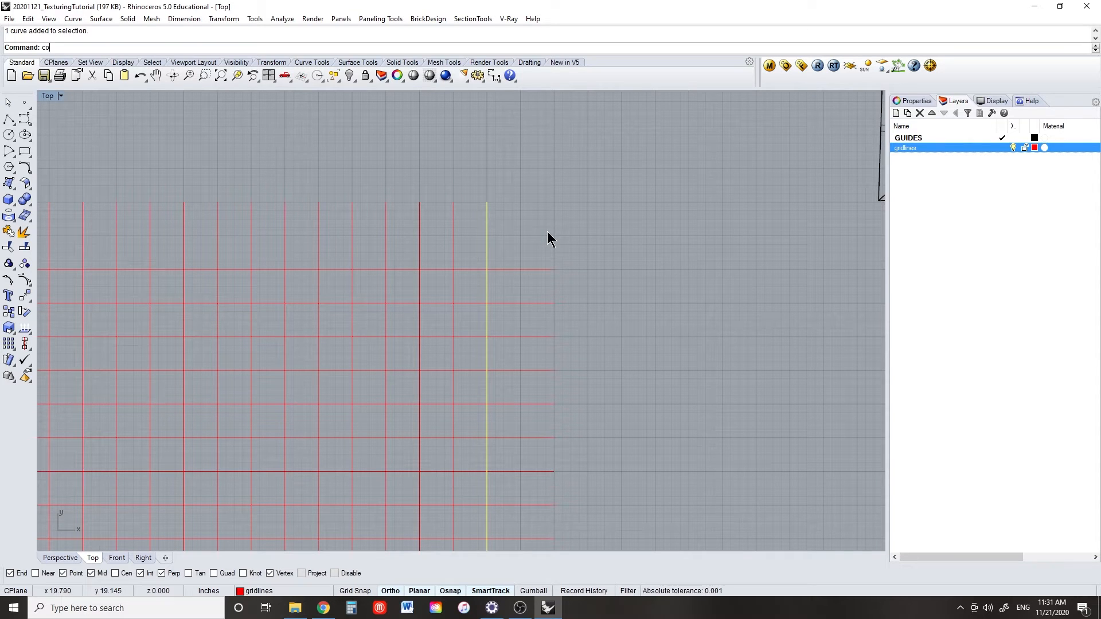
pyautogui.press('Return')
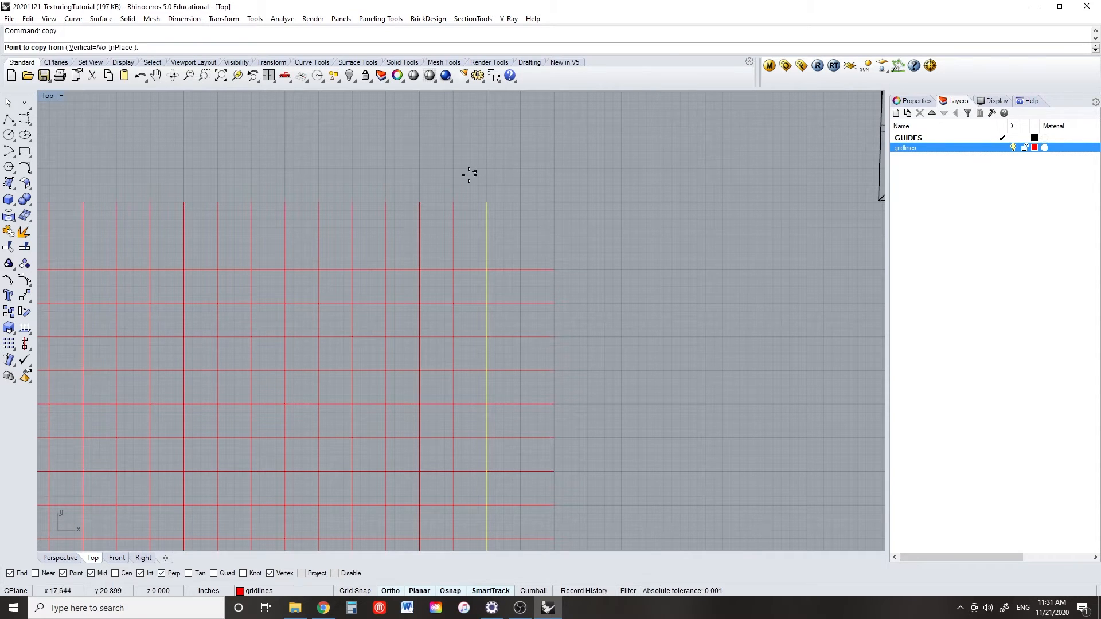
pyautogui.click(453, 203)
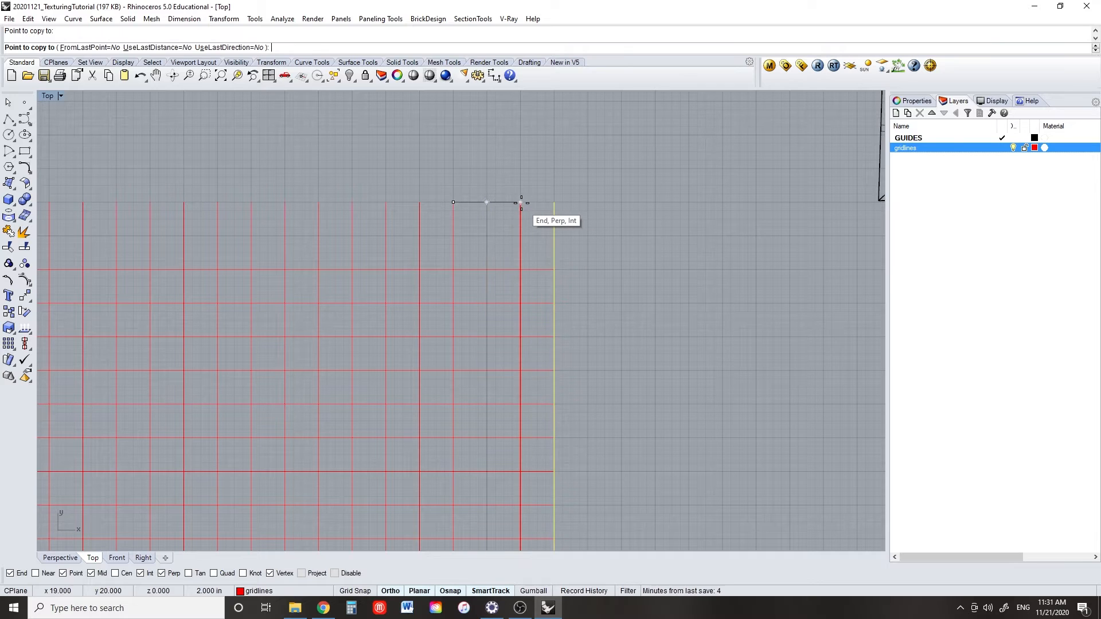
pyautogui.click(520, 203)
pyautogui.press('Return')
# - Copy the topmost horizontal line 1 and 2 inches upward so the grid reaches the ends of the vertical lines
pyautogui.click(501, 270)
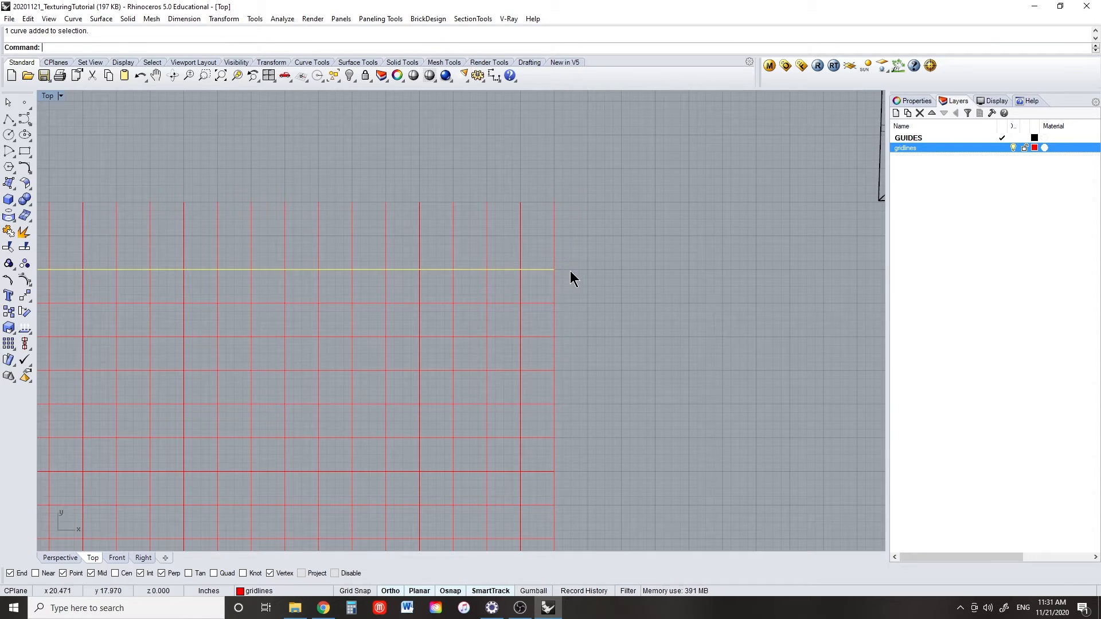
pyautogui.press('Return')
pyautogui.click(554, 303)
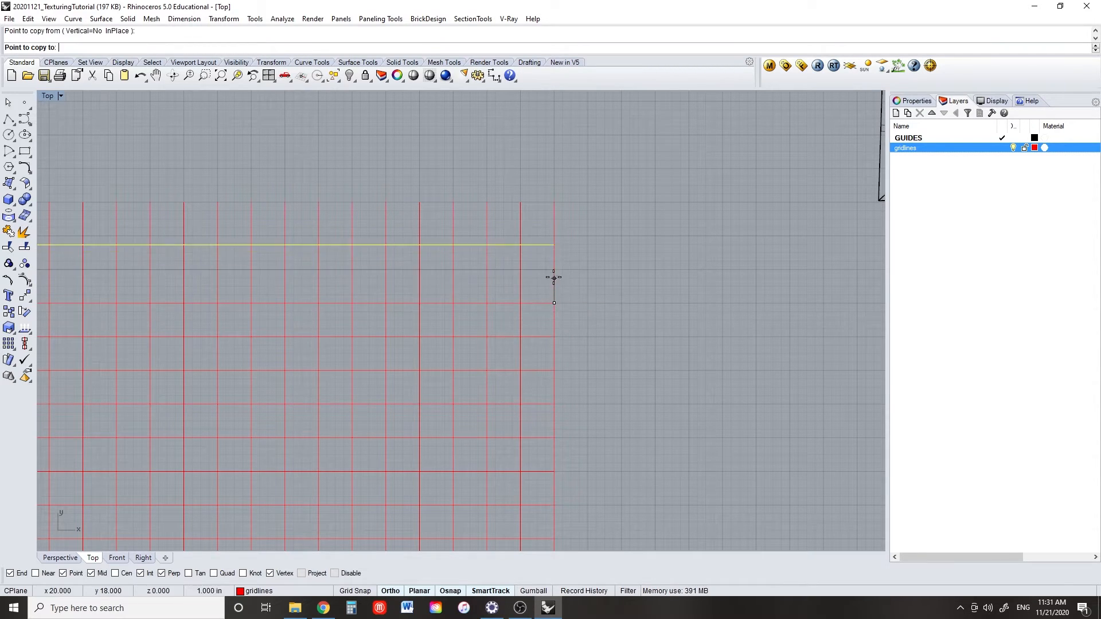
pyautogui.click(553, 236)
pyautogui.press('Return')
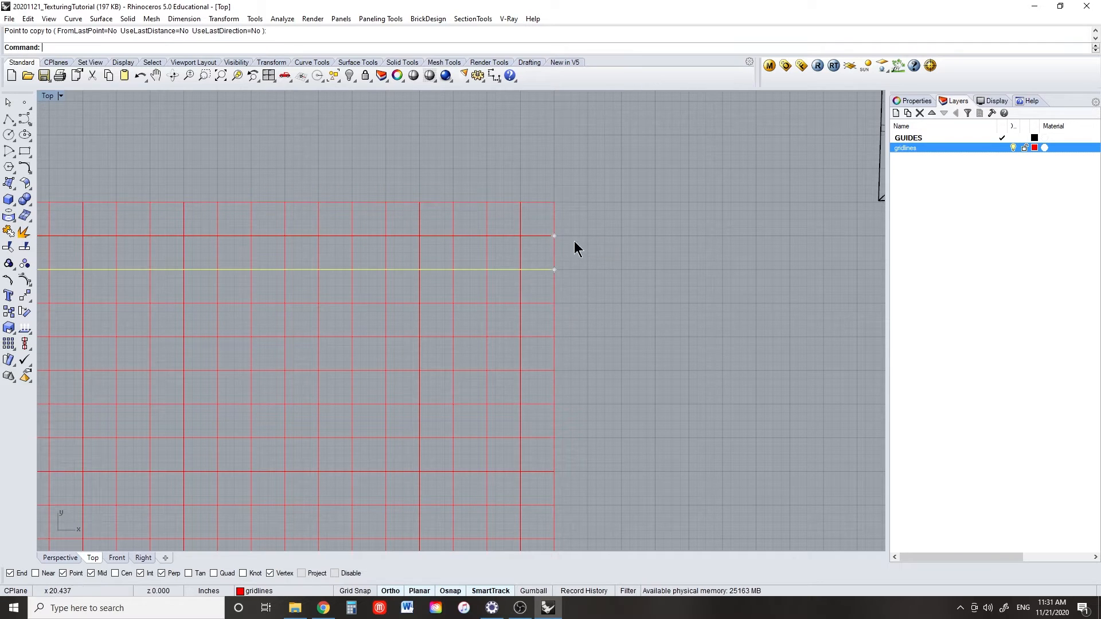
# - Lock the gridlines layer and select the GUIDES layer
pyautogui.scroll(-5, 602, 253)
pyautogui.moveTo(652, 376); pyautogui.dragTo(641, 360, button='right')
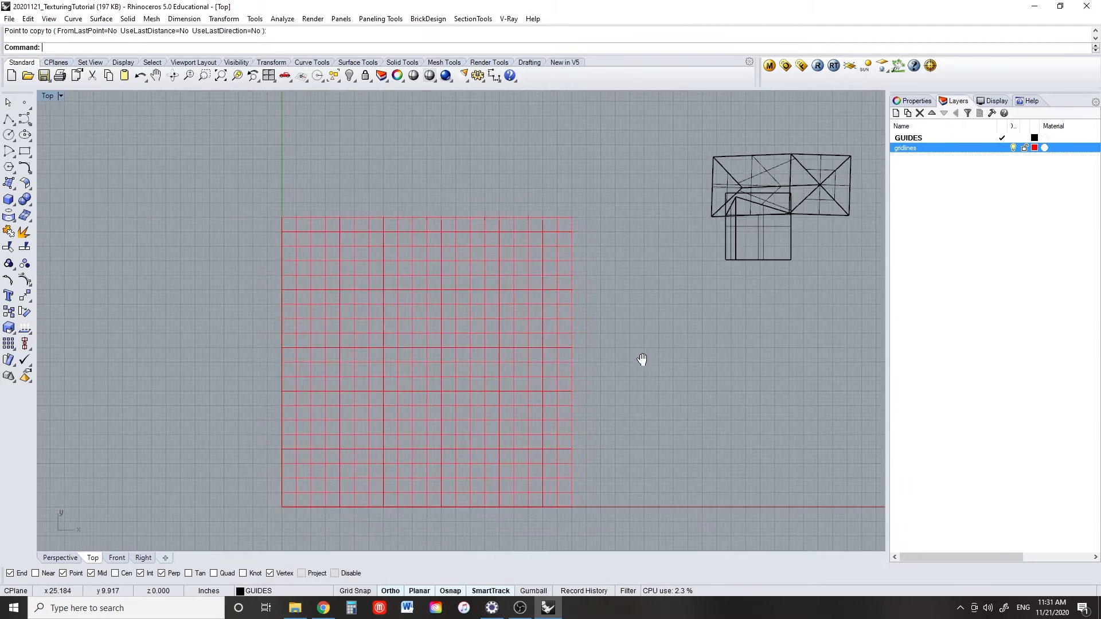
pyautogui.moveTo(642, 361); pyautogui.dragTo(612, 329, button='right')
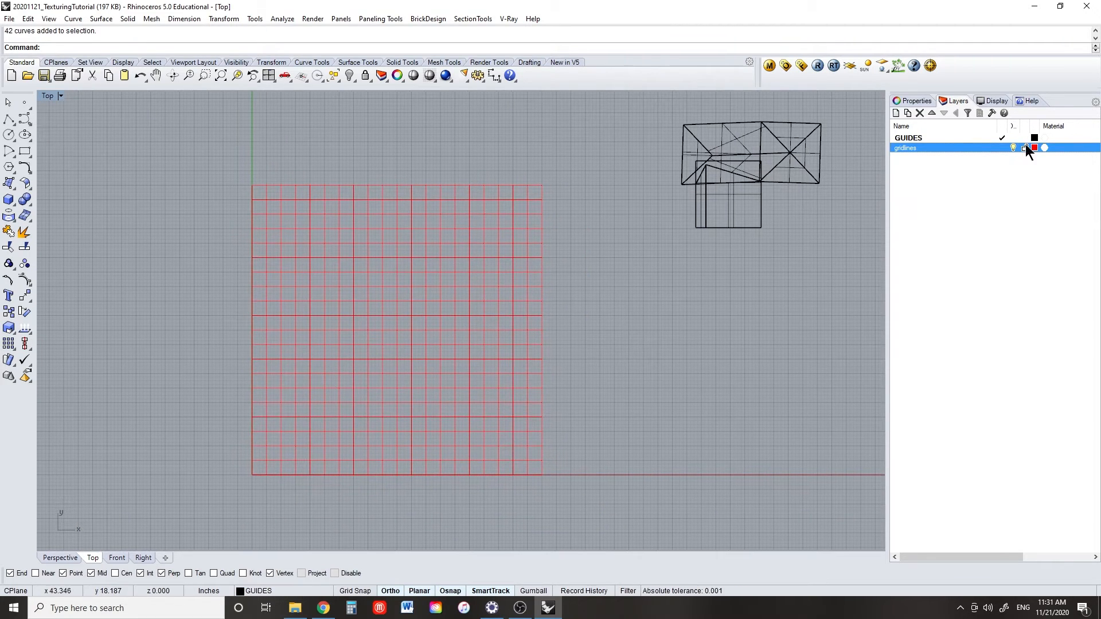
pyautogui.click(970, 140)
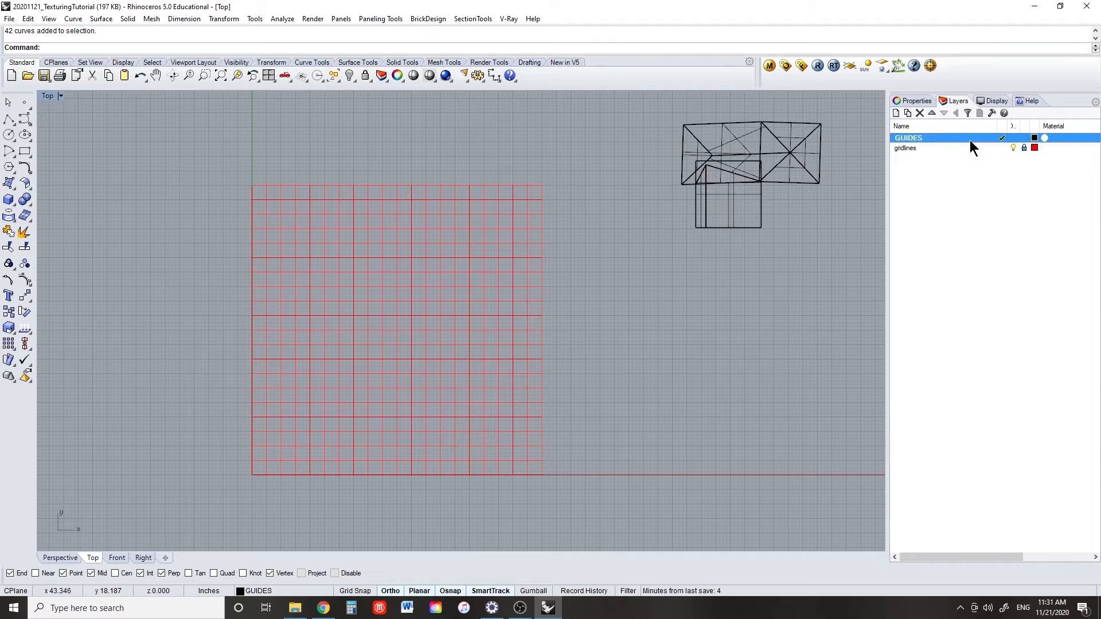
# - Switch to the maximised Perspective view and turn off object snaps
pyautogui.doubleClick(49, 97)
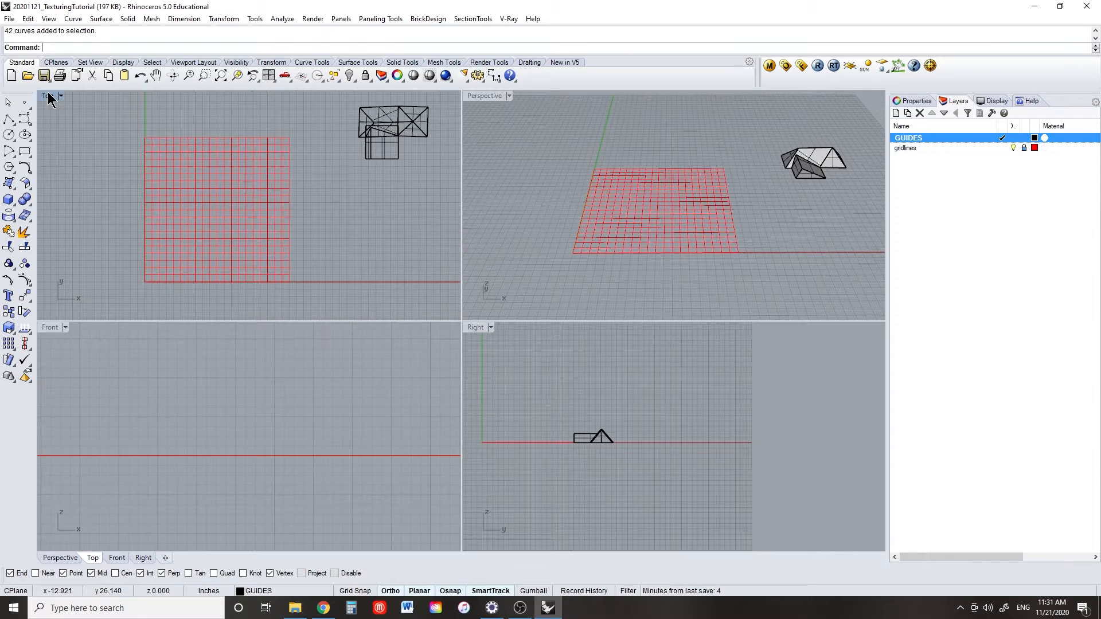
pyautogui.doubleClick(482, 97)
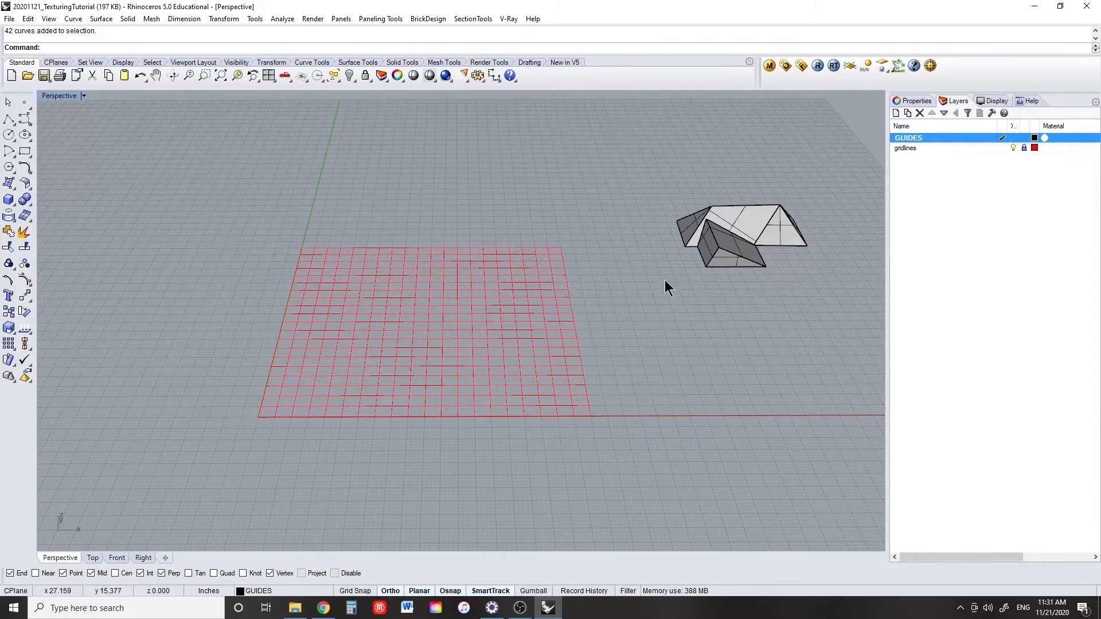
pyautogui.press('F4')
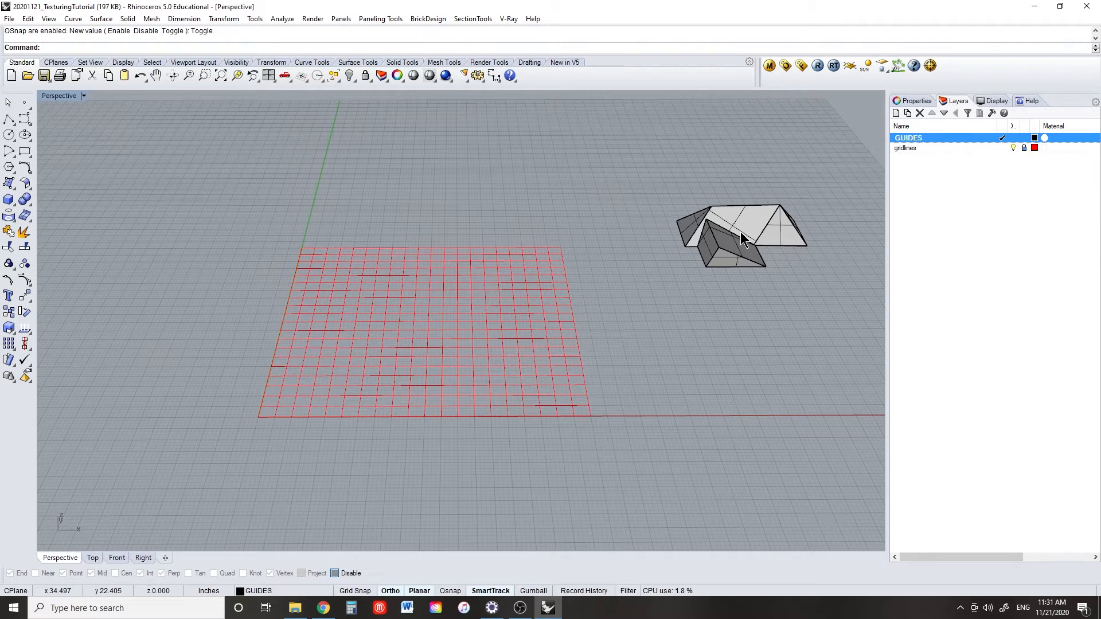
# - Turn off Ortho and move the roof-like model onto the red reference grid
pyautogui.press('F8')
pyautogui.moveTo(744, 225); pyautogui.dragTo(429, 298)
pyautogui.press('Escape')
pyautogui.scroll(10, 390, 425)
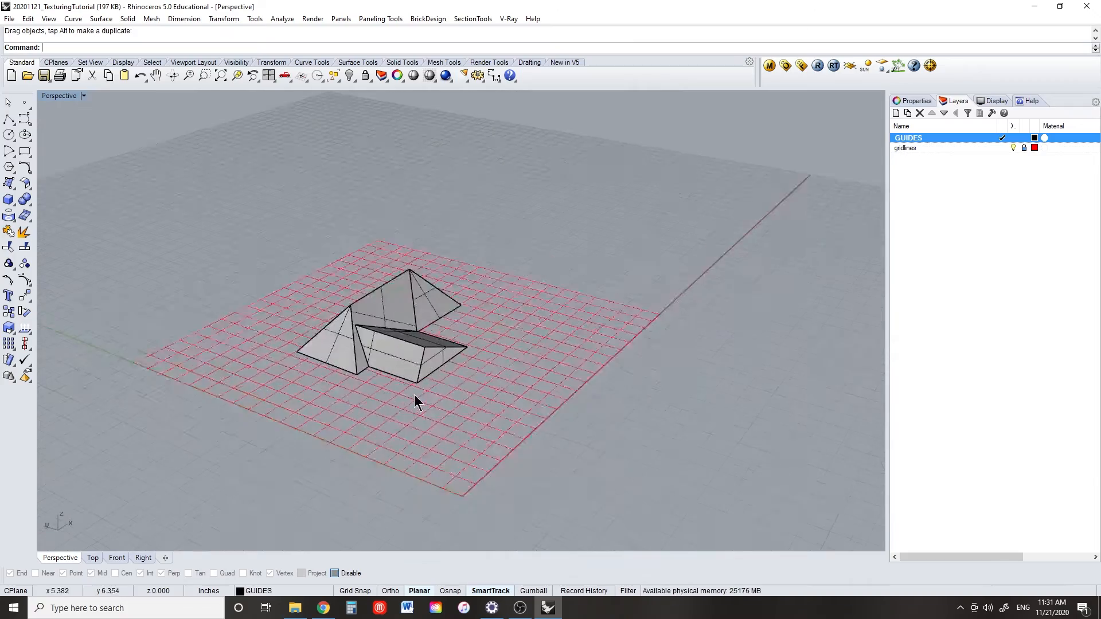
pyautogui.moveTo(364, 393); pyautogui.dragTo(310, 400, button='right')
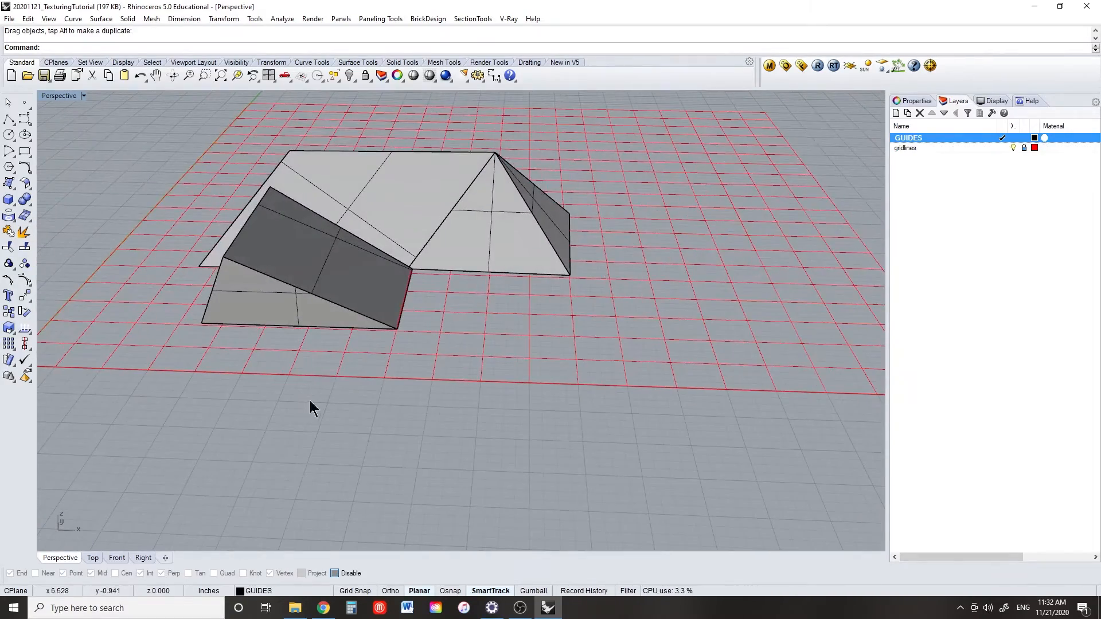
# - Create a layer named camera, colour it cyan, and make it the current layer
pyautogui.click(896, 114)
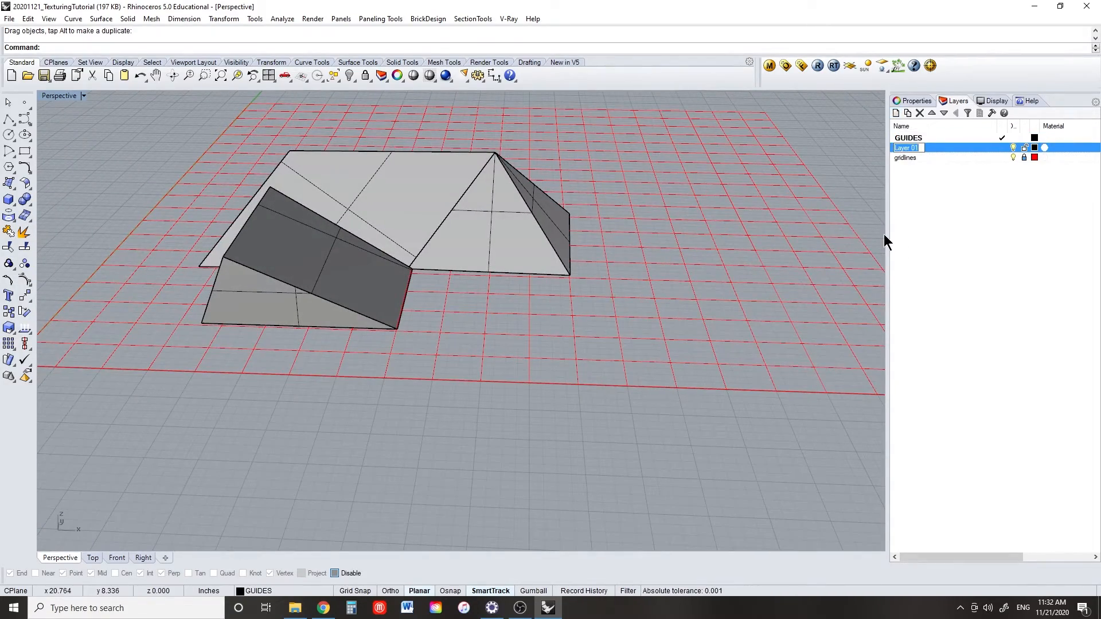
pyautogui.write('camera')
pyautogui.press('Return')
pyautogui.click(1036, 147)
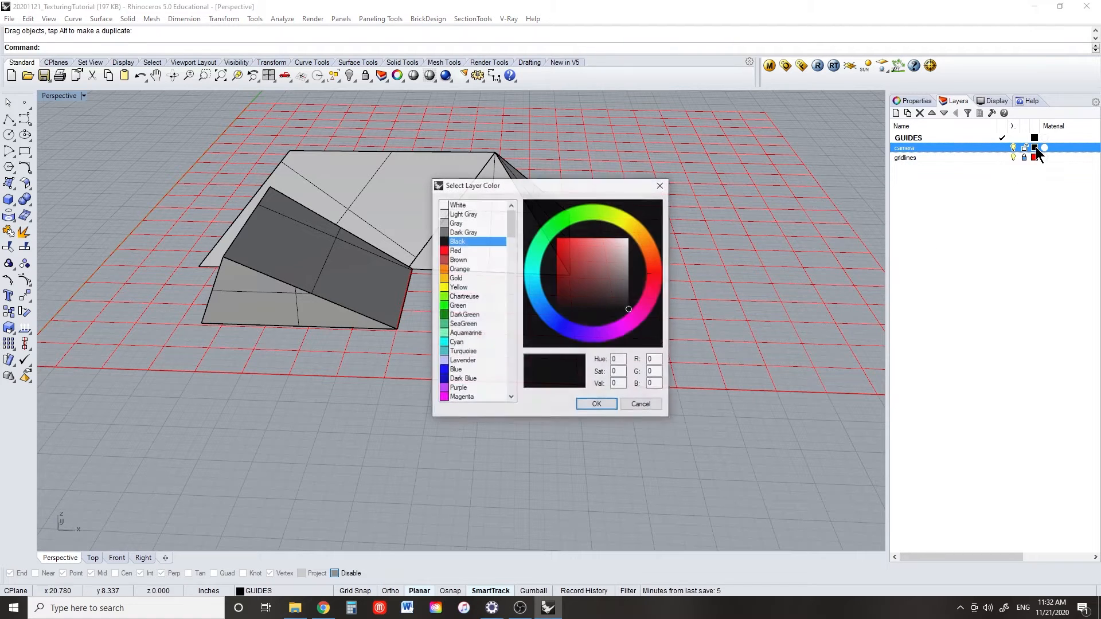
pyautogui.click(457, 343)
pyautogui.click(597, 405)
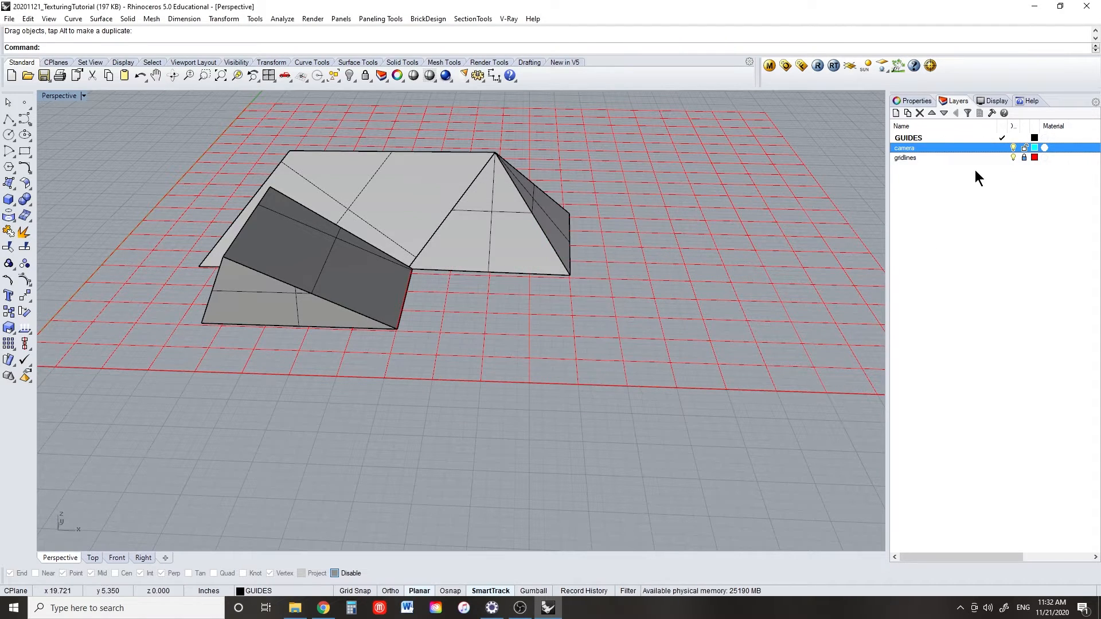
pyautogui.click(1002, 149)
# - Draw a 1-inch cube in front of the grid on the camera layer and zoom to the selected cube
pyautogui.rightClick(468, 395)
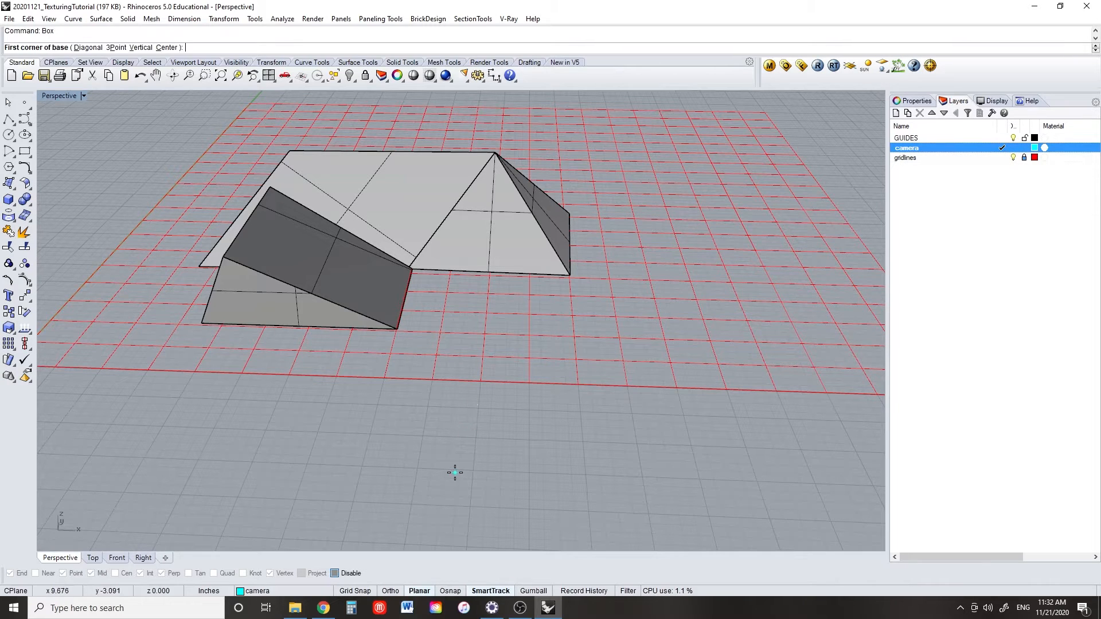
pyautogui.click(455, 473)
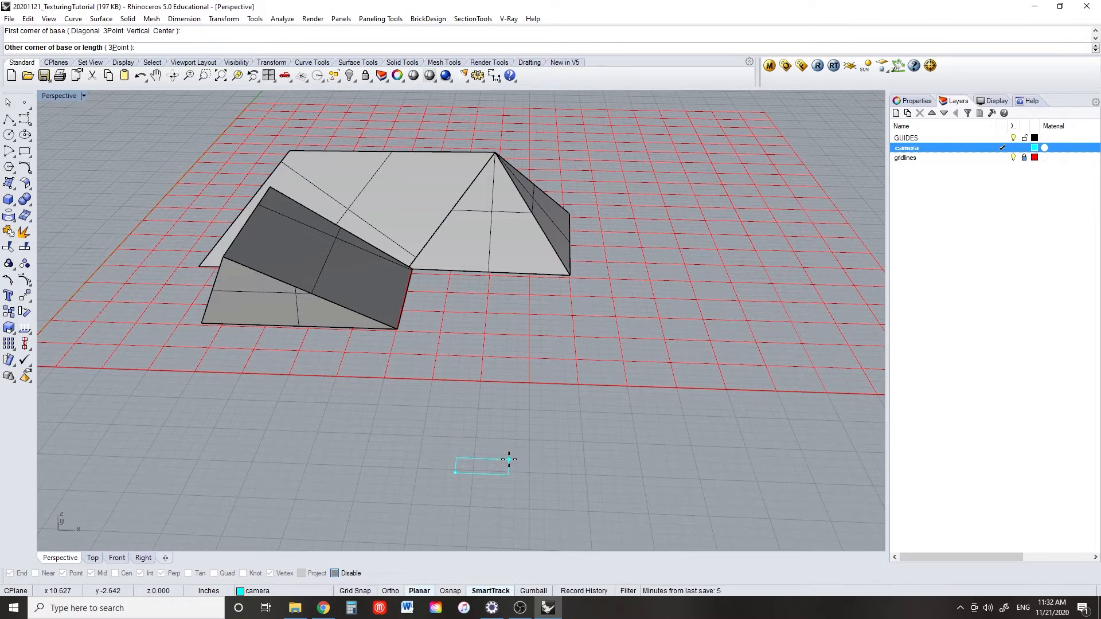
pyautogui.click(509, 460)
pyautogui.press('Return')
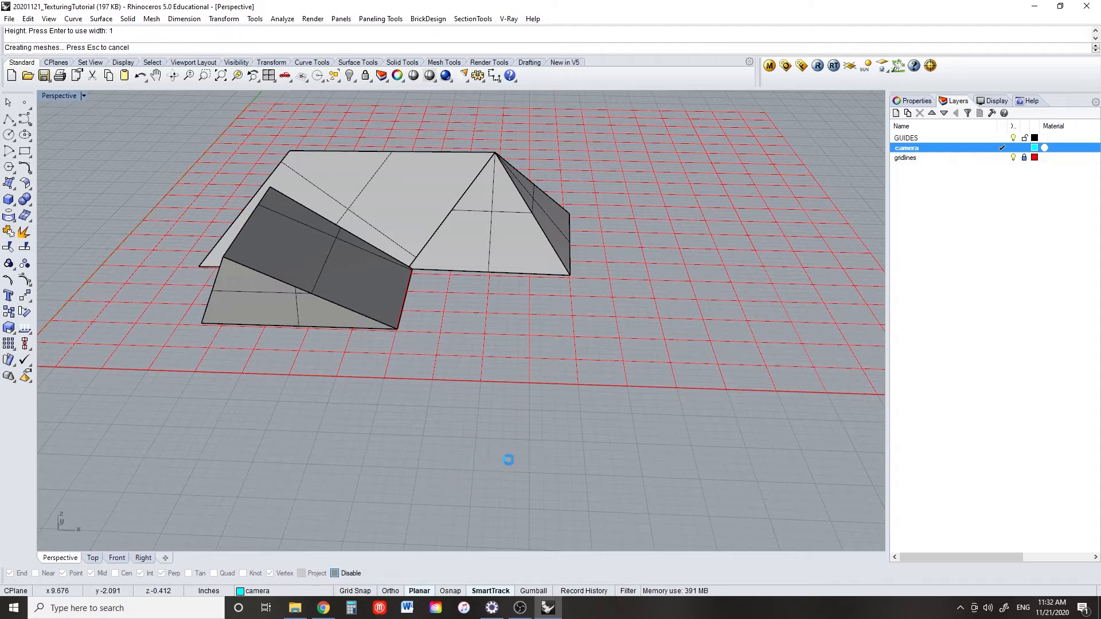
pyautogui.moveTo(409, 449)
pyautogui.mouseDown(button='right')
pyautogui.moveTo(450, 368)
pyautogui.moveTo(344, 401)
pyautogui.moveTo(374, 435)
pyautogui.moveTo(397, 432)
pyautogui.mouseUp(button='right')
pyautogui.click(515, 367)
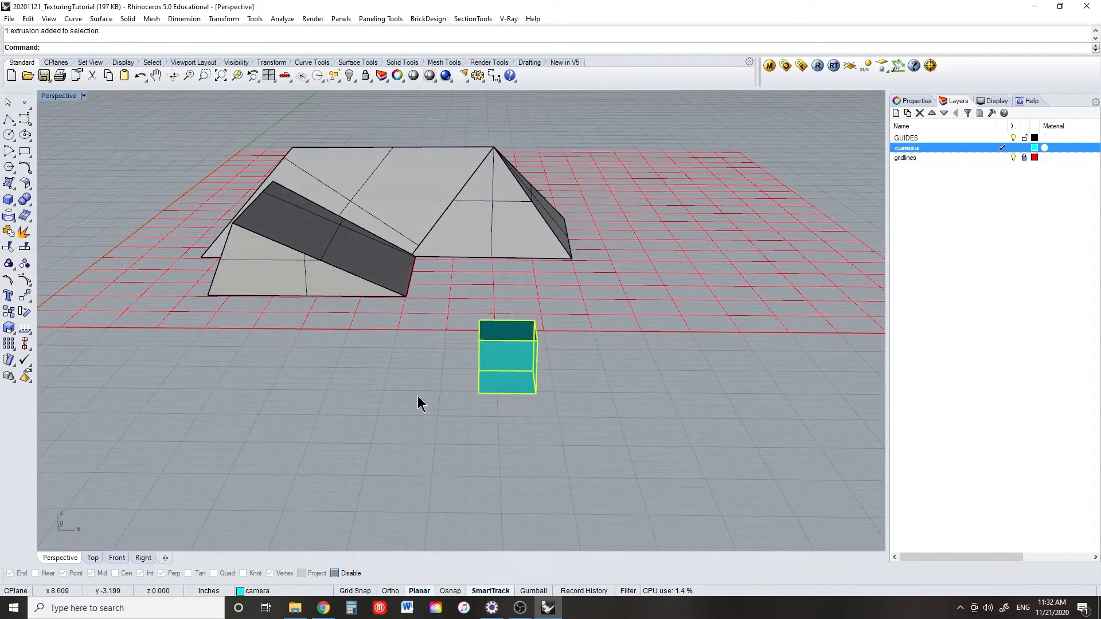
pyautogui.write('ZS')
pyautogui.press('Return')
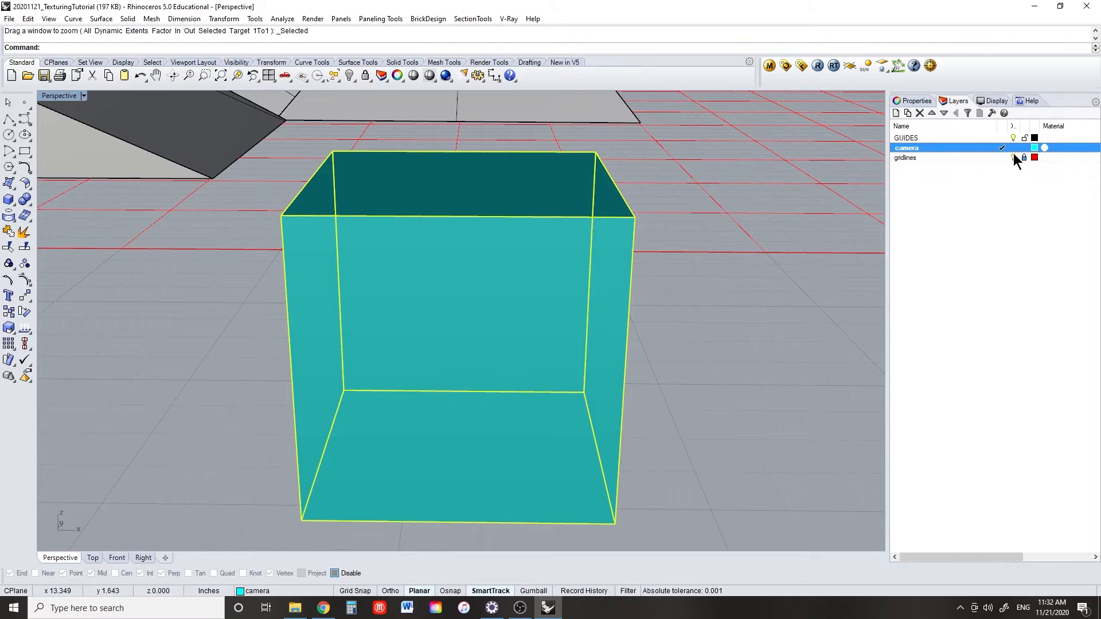
# - Make GUIDES the current layer and toggle the camera layer off and on again while orbiting around the cube
pyautogui.click(1002, 137)
pyautogui.click(1014, 147)
pyautogui.moveTo(712, 287); pyautogui.dragTo(436, 326, button='right')
pyautogui.click(1013, 147)
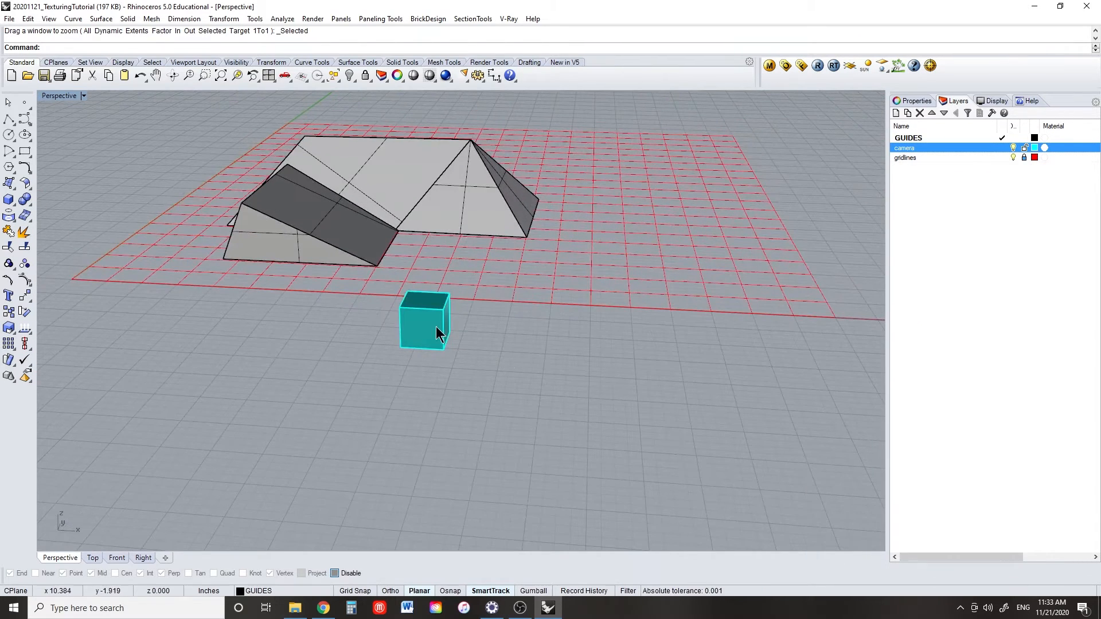
# - Move the cube farther out from the grid, zoom to it, and hide the camera layer to frame a low view of the model
pyautogui.moveTo(436, 327); pyautogui.dragTo(565, 370)
pyautogui.hotkey('ctrl', 'shift', 'e')
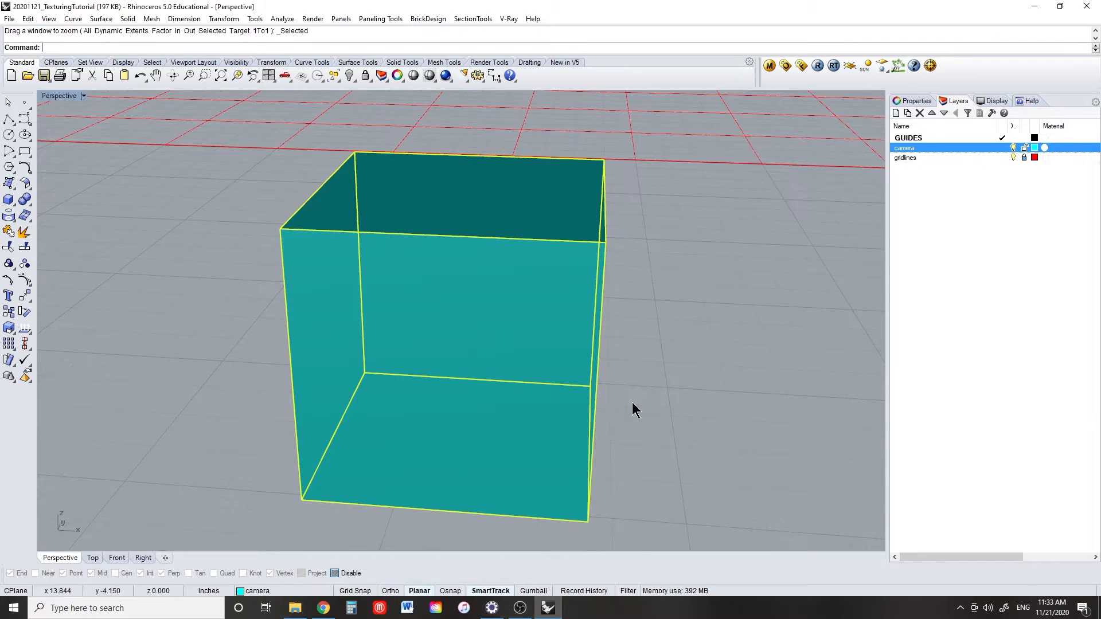
pyautogui.click(1014, 148)
pyautogui.moveTo(489, 310); pyautogui.dragTo(463, 411, button='right')
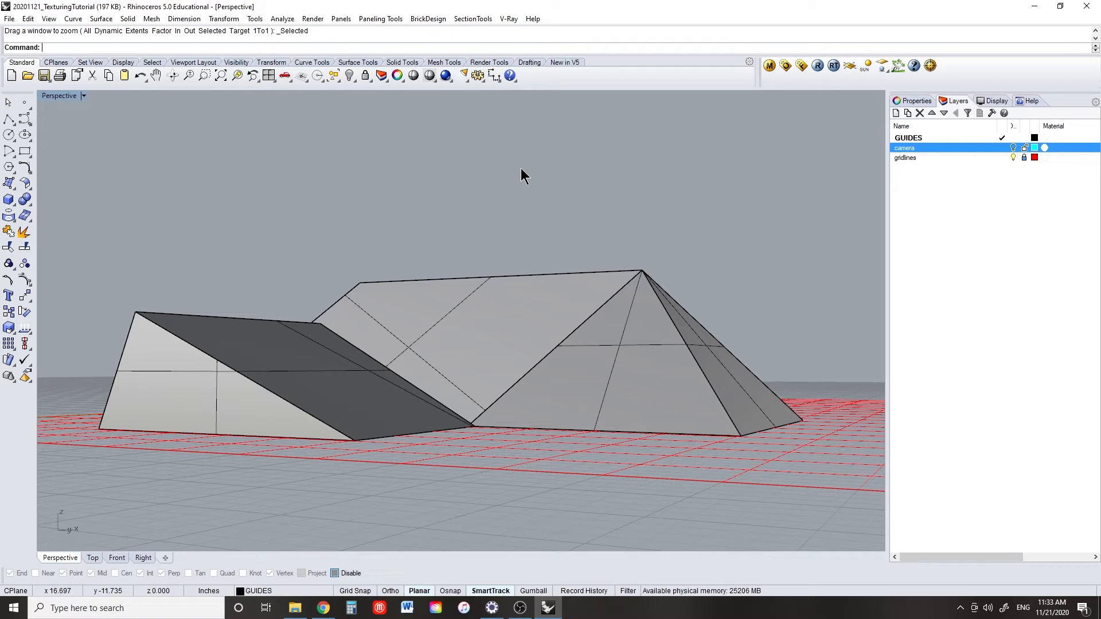
# - Unlock the gridlines layer, select the model with all gridlines, and add a layer named Drawings
pyautogui.hotkey('ctrl', 'a')
pyautogui.press('Escape')
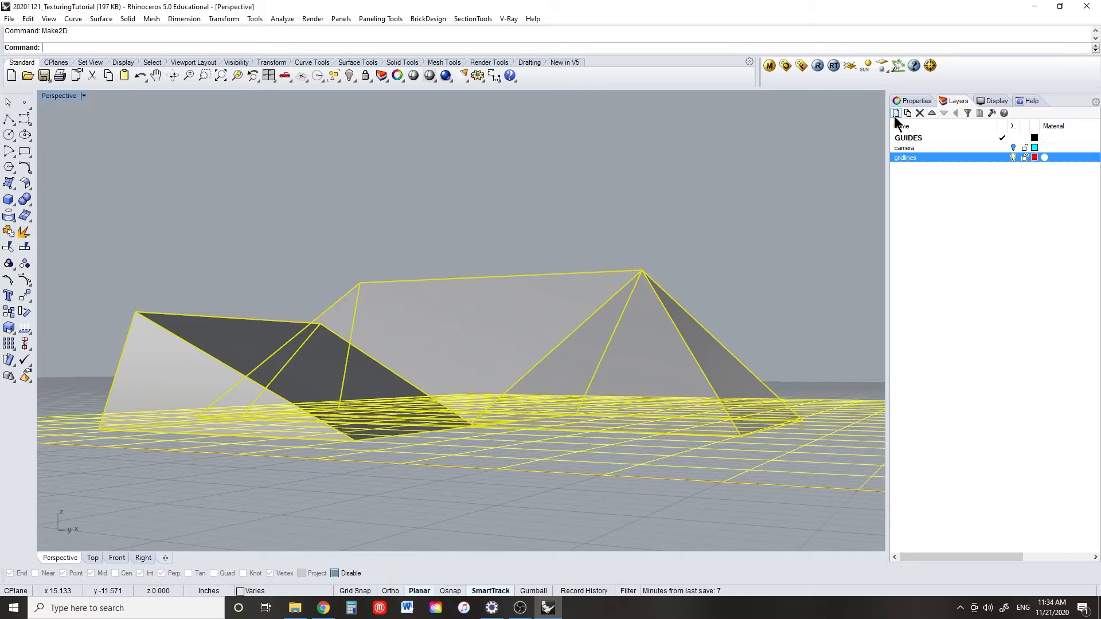
pyautogui.click(895, 114)
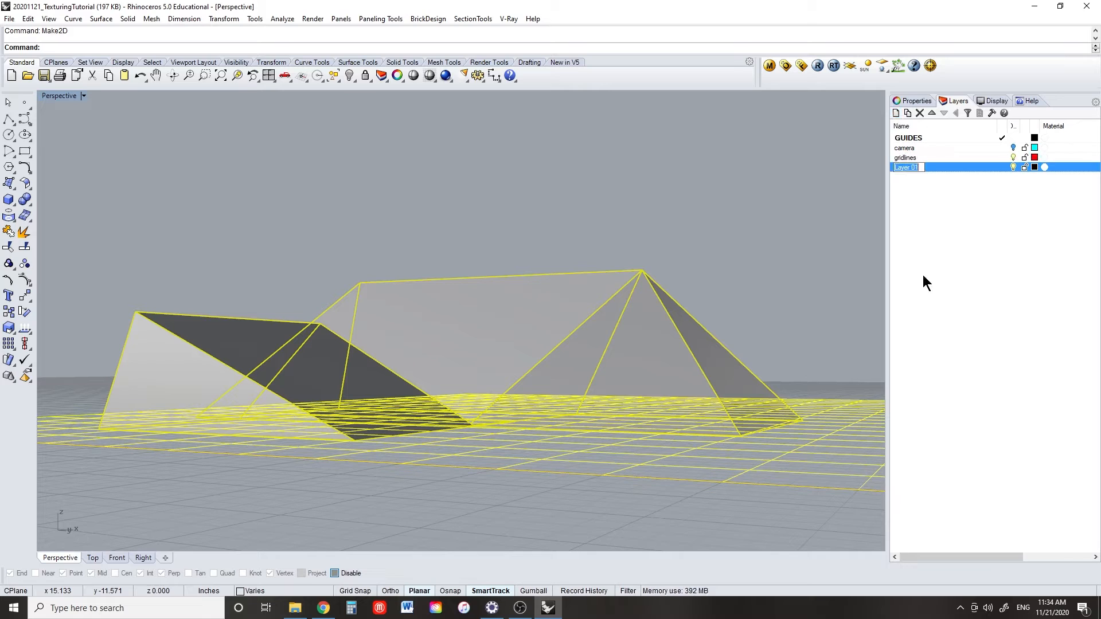
pyautogui.write('Drawings')
pyautogui.press('Return')
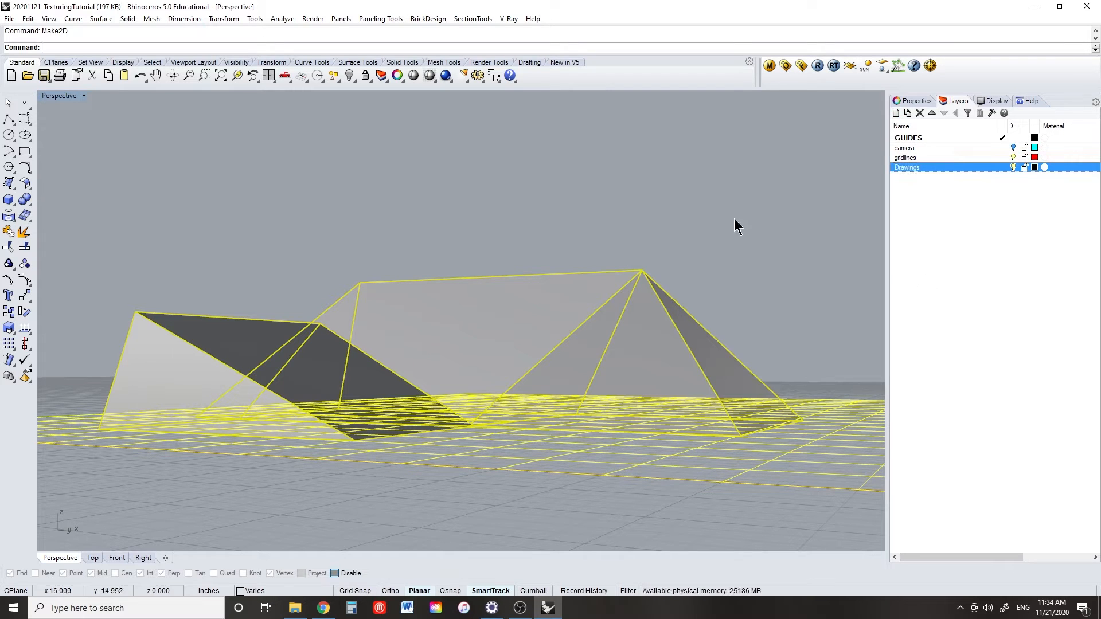
# - Run Make2D on the selected geometry from the current view, placing visible lines on the Drawings layer
pyautogui.press('Return')
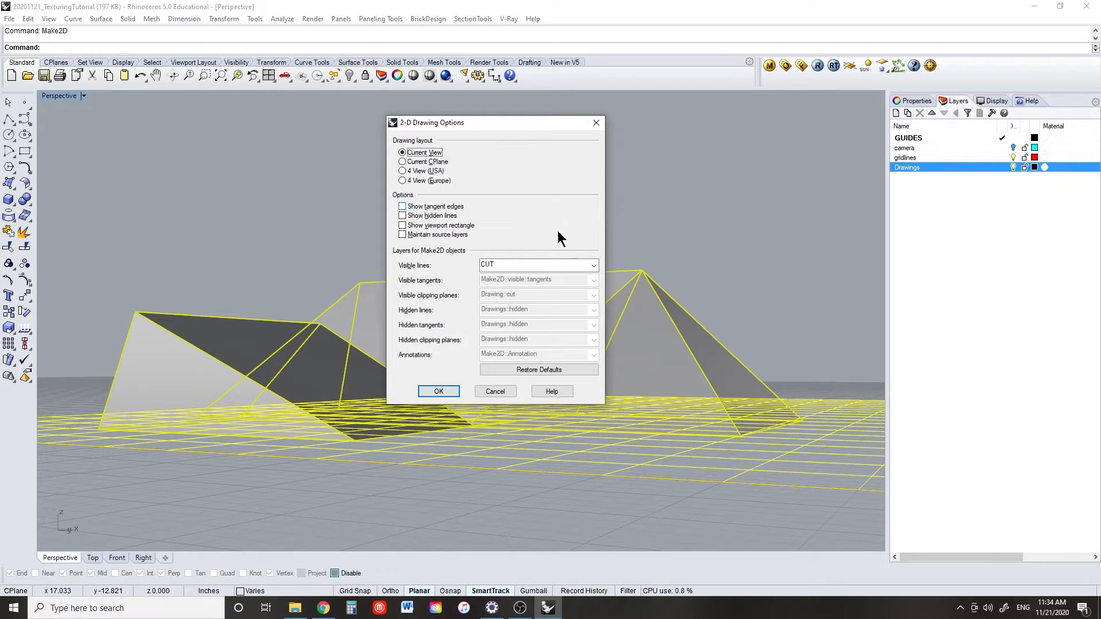
pyautogui.click(593, 264)
pyautogui.click(522, 308)
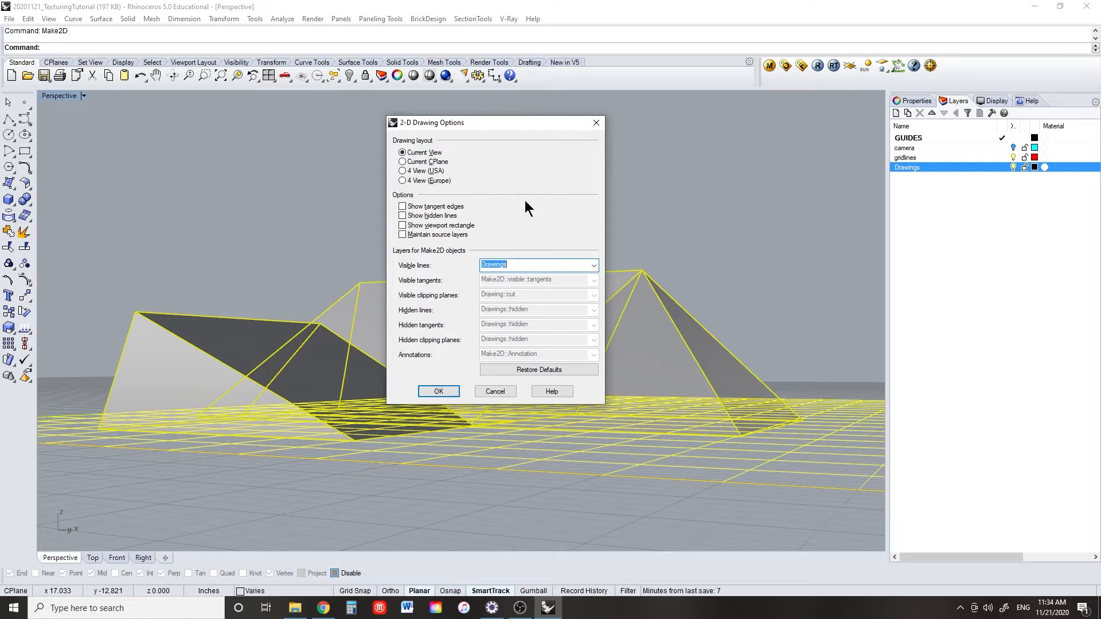
pyautogui.click(439, 391)
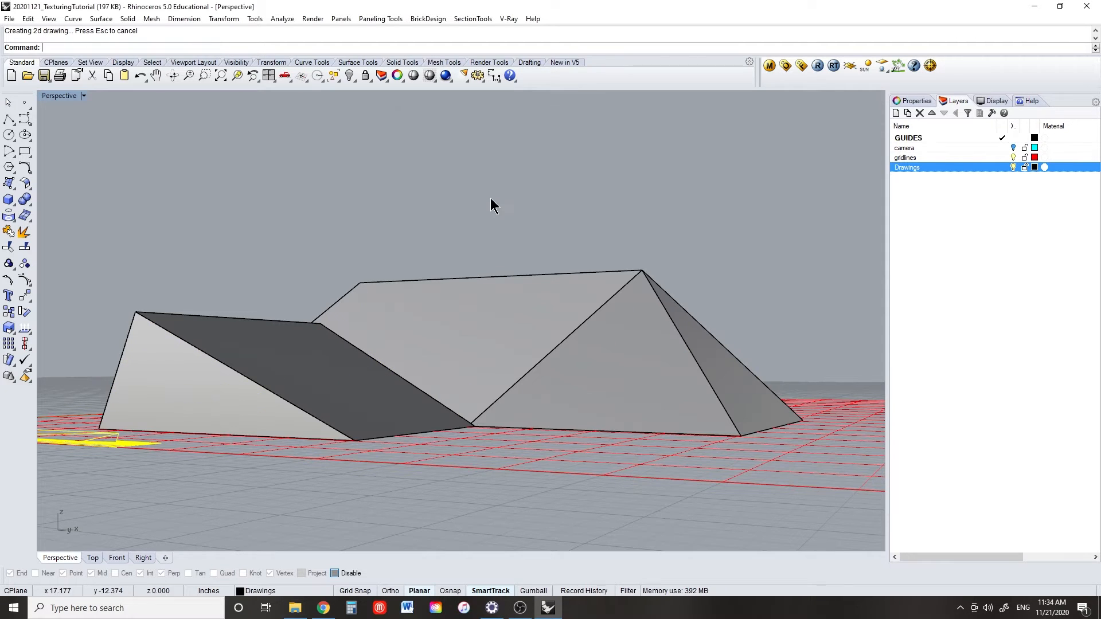
# - In the maximised Top view, move the 2D drawing off the grid to the empty area on its positive X side
pyautogui.moveTo(489, 322); pyautogui.dragTo(473, 406, button='right')
pyautogui.scroll(-3, 474, 406)
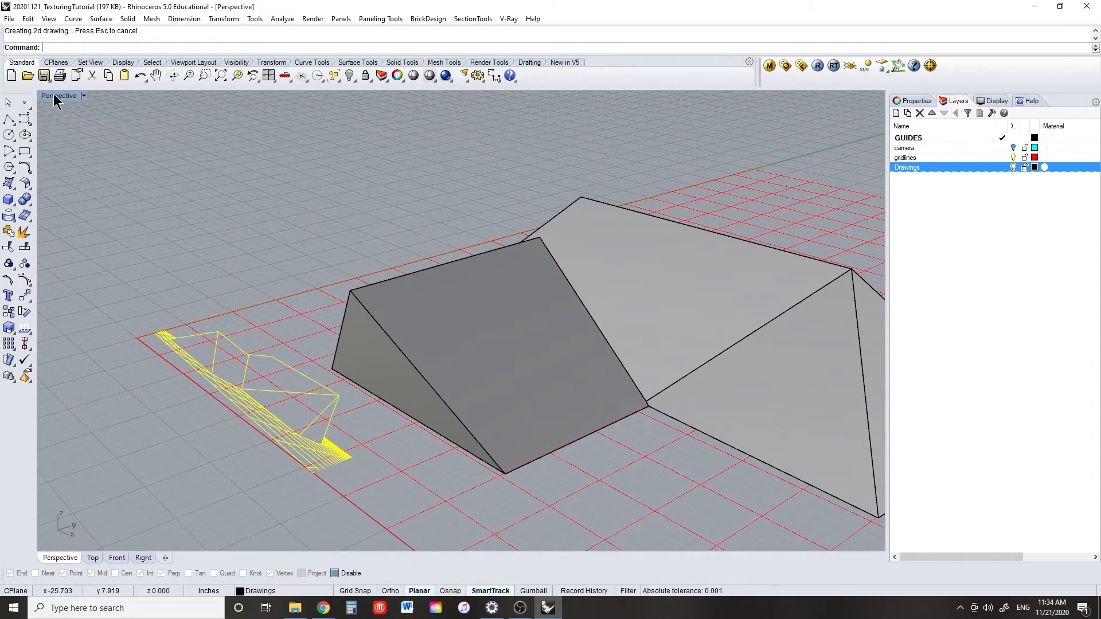
pyautogui.doubleClick(53, 97)
pyautogui.doubleClick(53, 98)
pyautogui.moveTo(128, 373); pyautogui.dragTo(118, 229, button='right')
pyautogui.write('m')
pyautogui.press('Return')
pyautogui.click(271, 353)
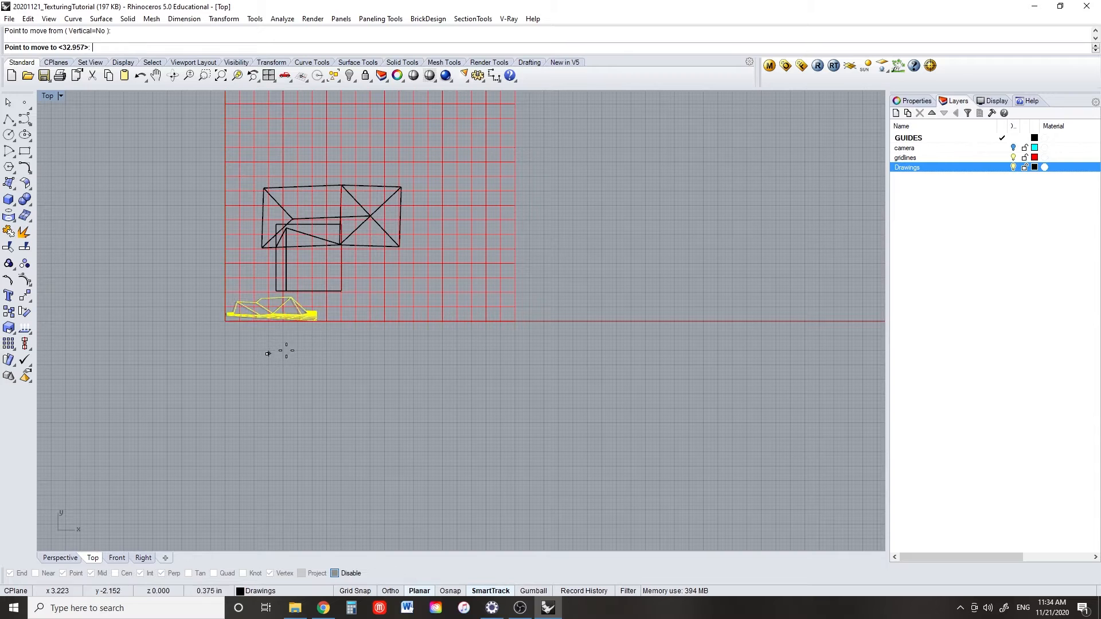
pyautogui.click(725, 298)
pyautogui.moveTo(753, 310); pyautogui.dragTo(443, 306, button='right')
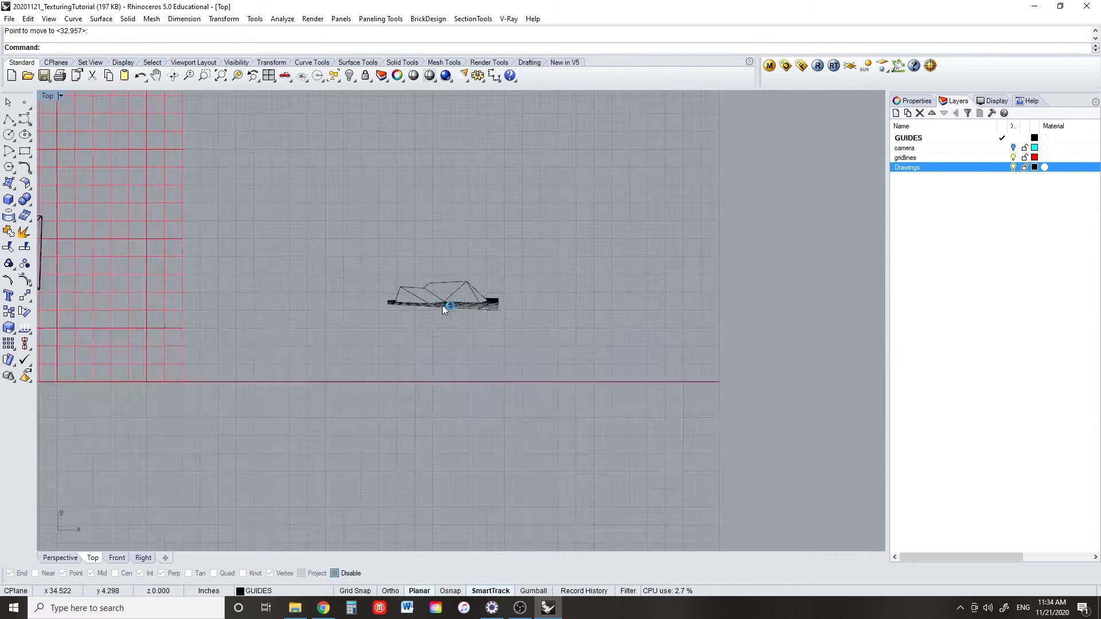
pyautogui.scroll(8, 471, 288)
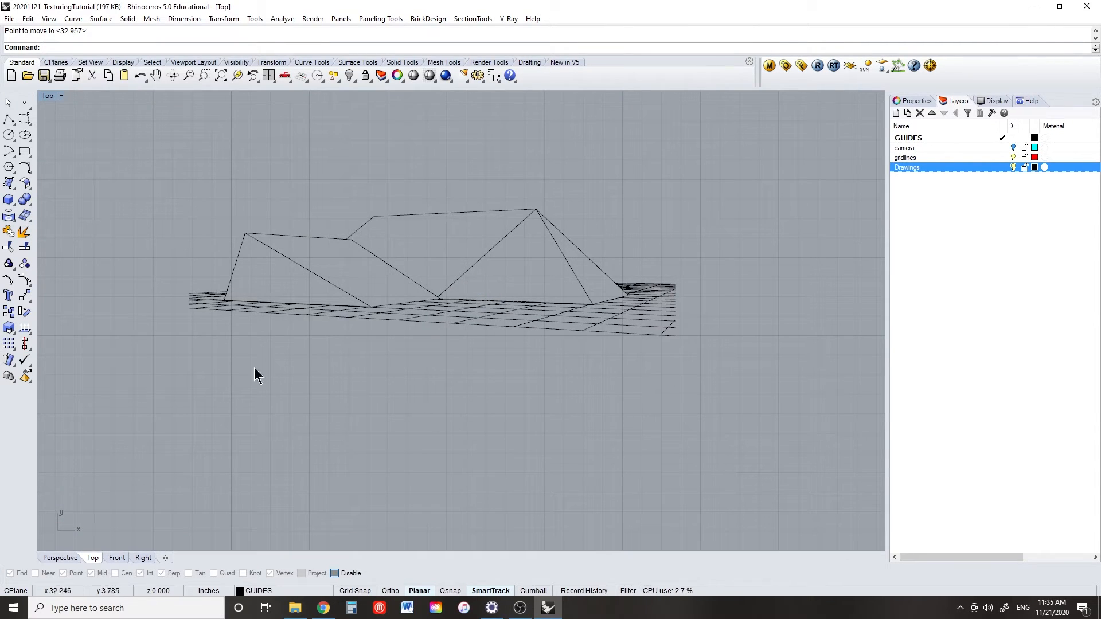
# - Make Drawings the current layer and draw a 10 by 10 inch square beside the 2D drawing
pyautogui.click(1002, 167)
pyautogui.moveTo(759, 238); pyautogui.dragTo(534, 301, button='right')
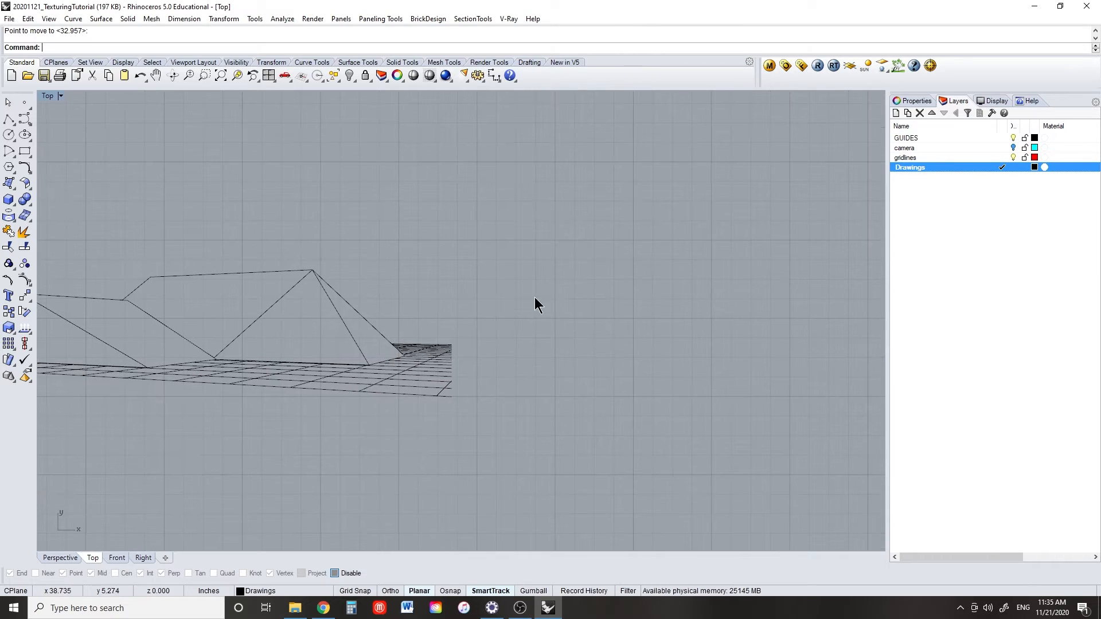
pyautogui.write('rectangle')
pyautogui.press('Return')
pyautogui.click(528, 310)
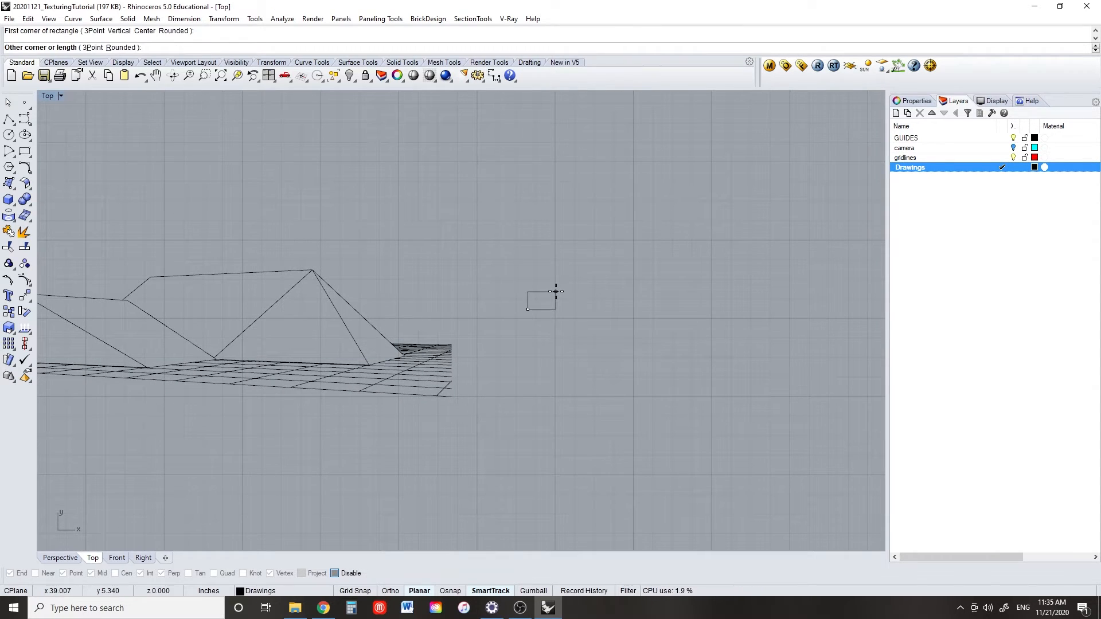
pyautogui.write('10')
pyautogui.press('Return')
pyautogui.write('10')
pyautogui.press('Return')
pyautogui.scroll(-5, 555, 291)
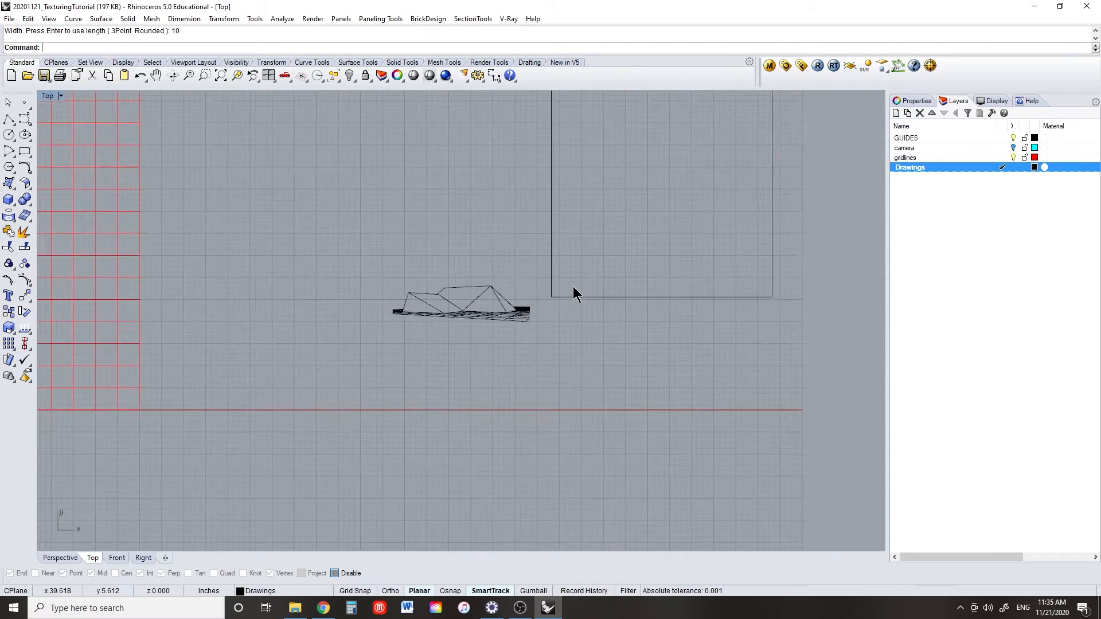
# - Select the 2D drawing and move it into the middle of the 10-inch square
pyautogui.scroll(-2, 574, 290)
pyautogui.moveTo(585, 288); pyautogui.dragTo(507, 358, button='right')
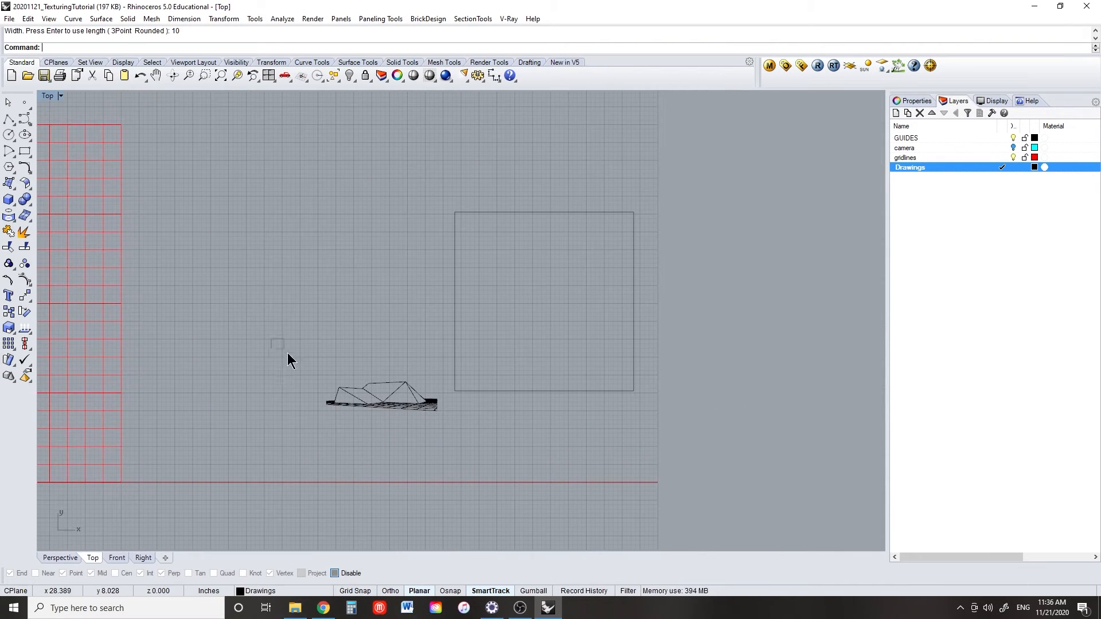
pyautogui.moveTo(270, 339); pyautogui.dragTo(445, 460)
pyautogui.write('m')
pyautogui.press('Return')
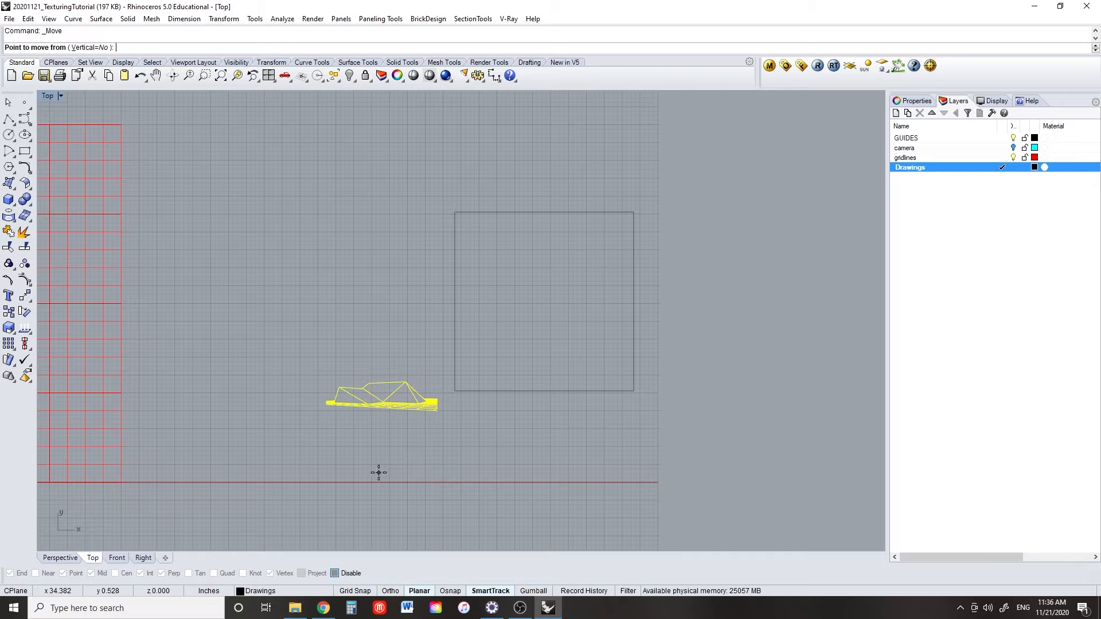
pyautogui.click(379, 472)
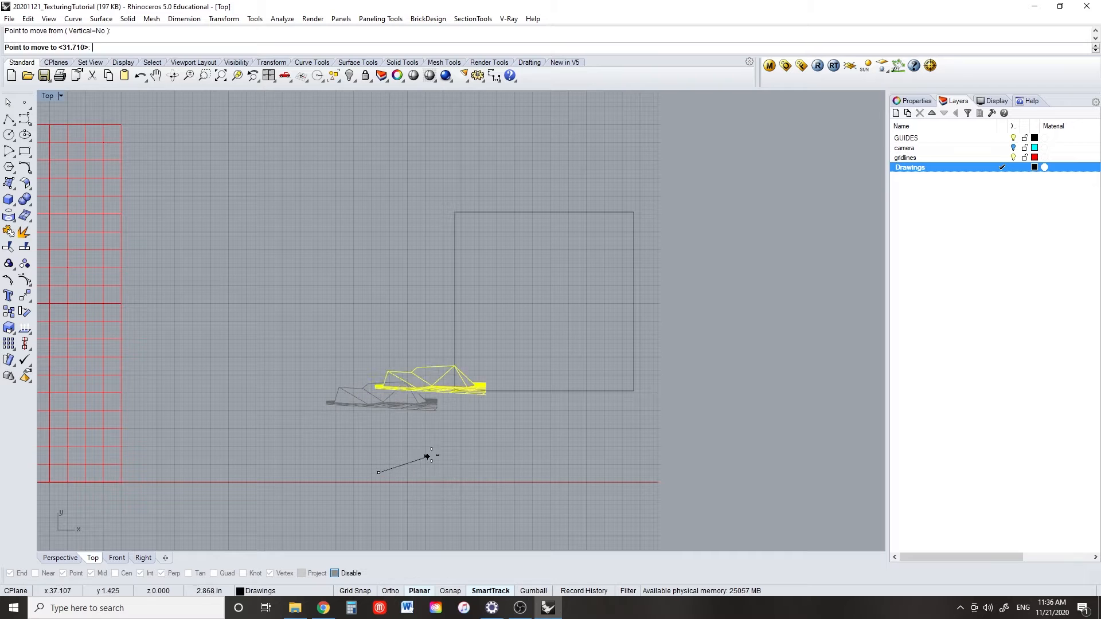
pyautogui.click(539, 388)
# - Scale the 2D drawing up from its centre until it spans the full width of the square
pyautogui.write('scale')
pyautogui.press('Return')
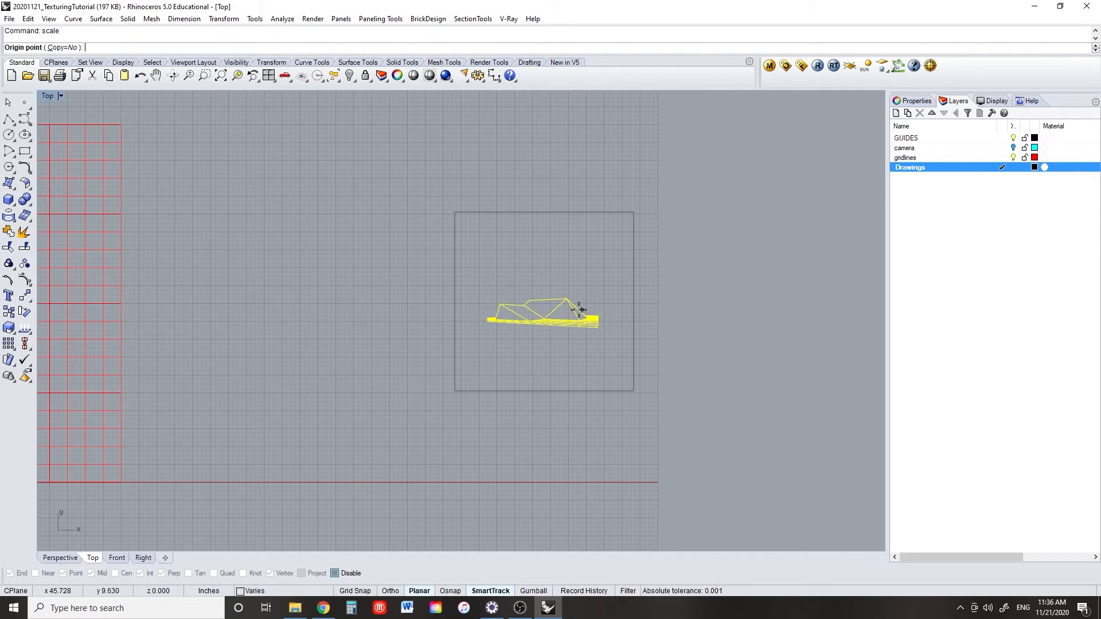
pyautogui.click(546, 317)
pyautogui.click(600, 328)
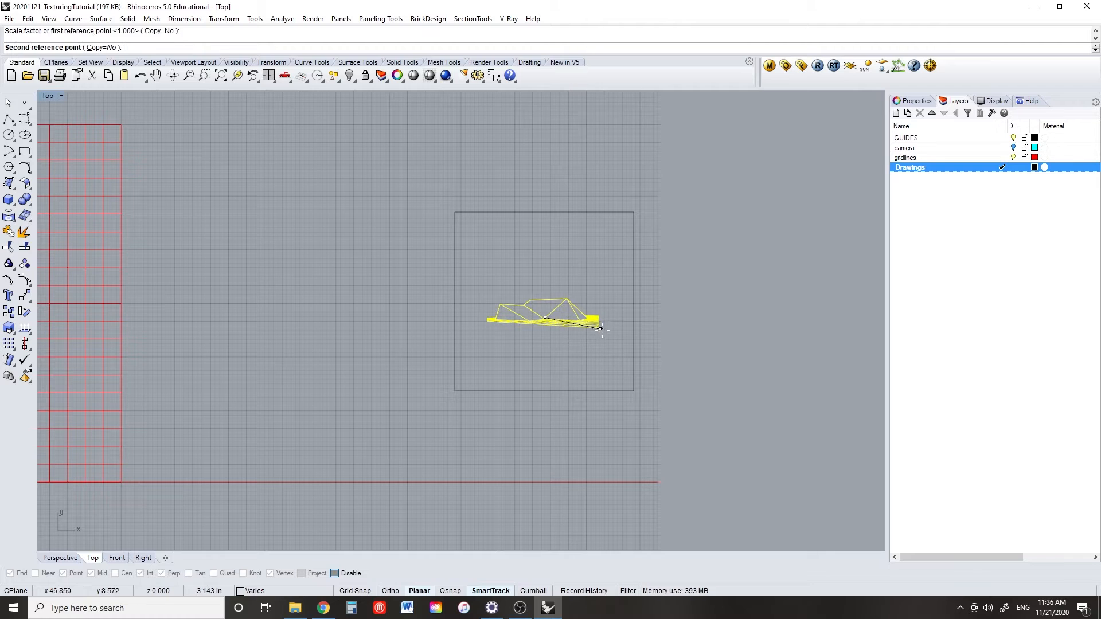
pyautogui.click(636, 339)
pyautogui.scroll(6, 549, 360)
pyautogui.moveTo(549, 360); pyautogui.dragTo(513, 426, button='right')
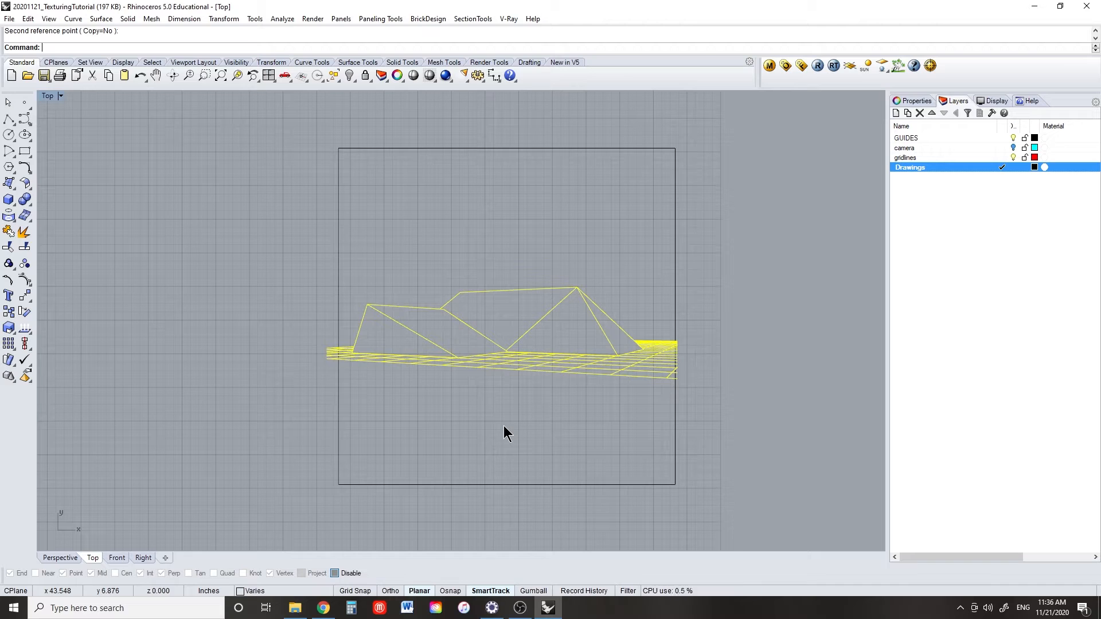
pyautogui.press('Escape')
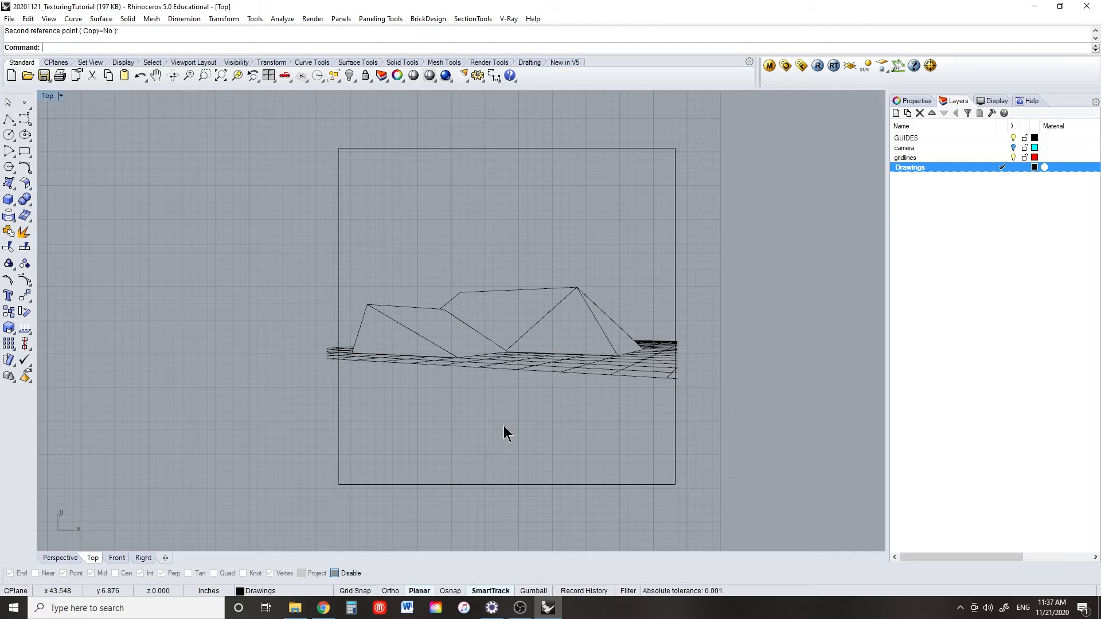
# - With the 10-inch square as boundary, extend the receding grid lines forward from the front grid edge to the square's lower and left sides
pyautogui.scroll(1, 504, 427)
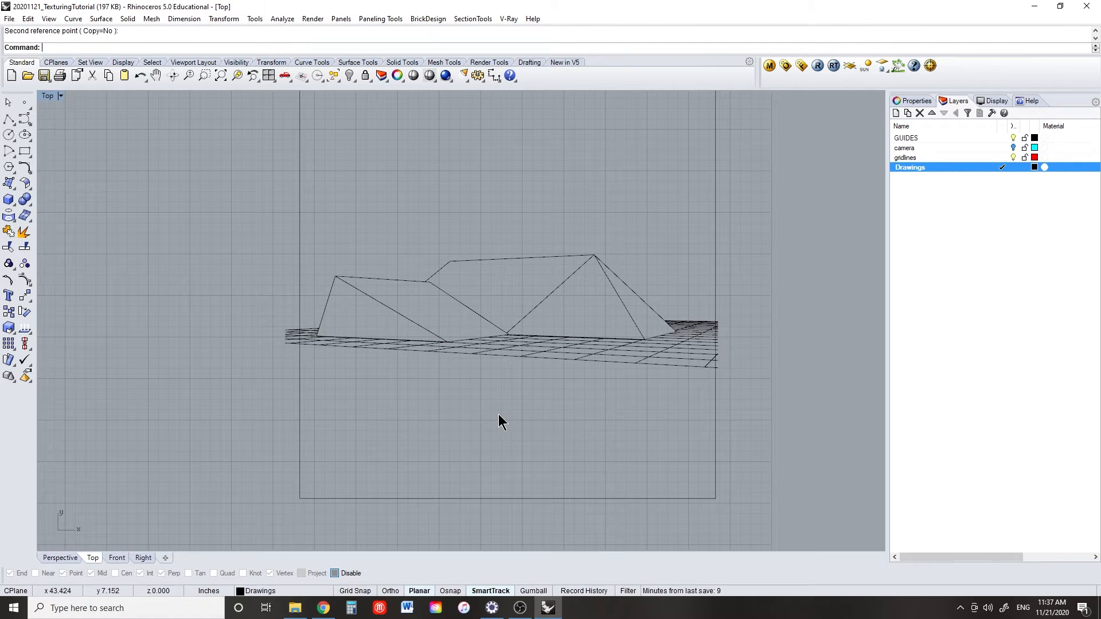
pyautogui.click(478, 499)
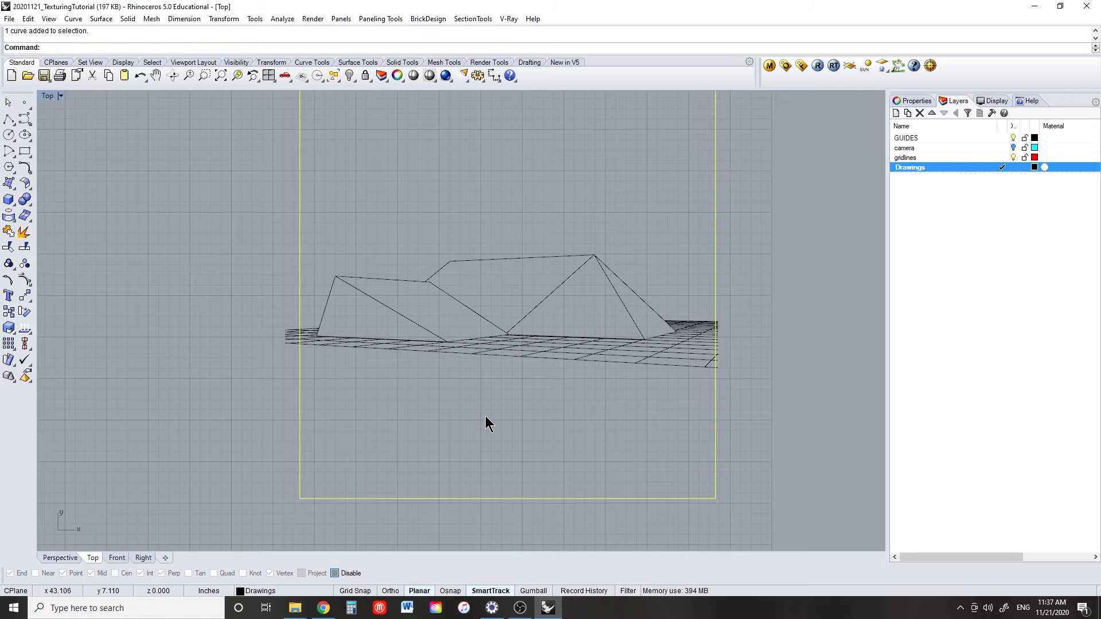
pyautogui.write('Extend')
pyautogui.press('Return')
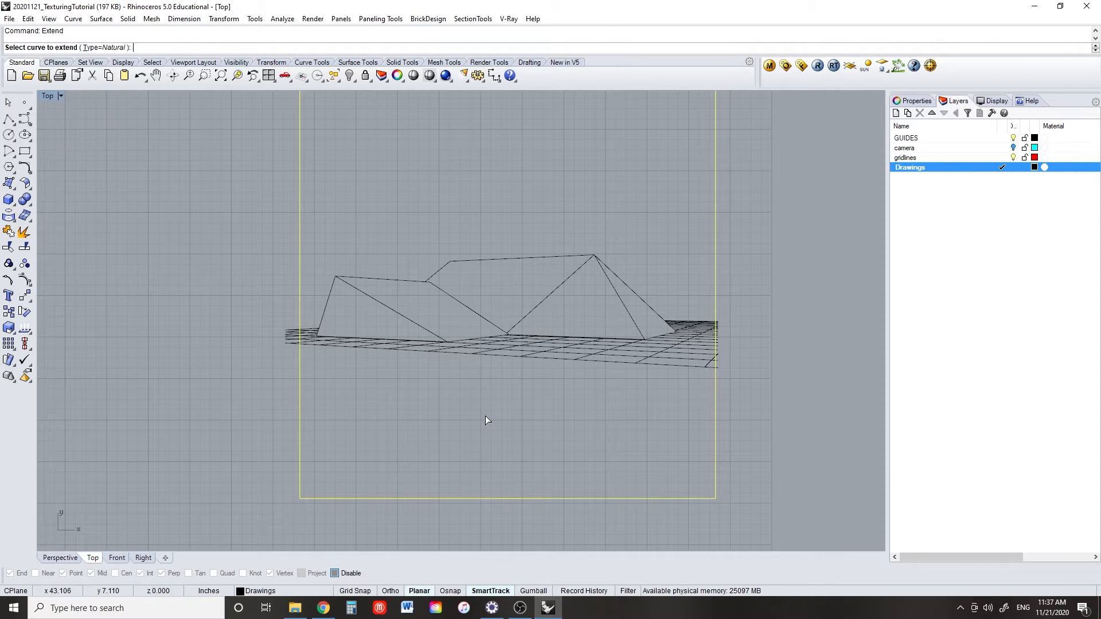
pyautogui.scroll(1, 698, 383)
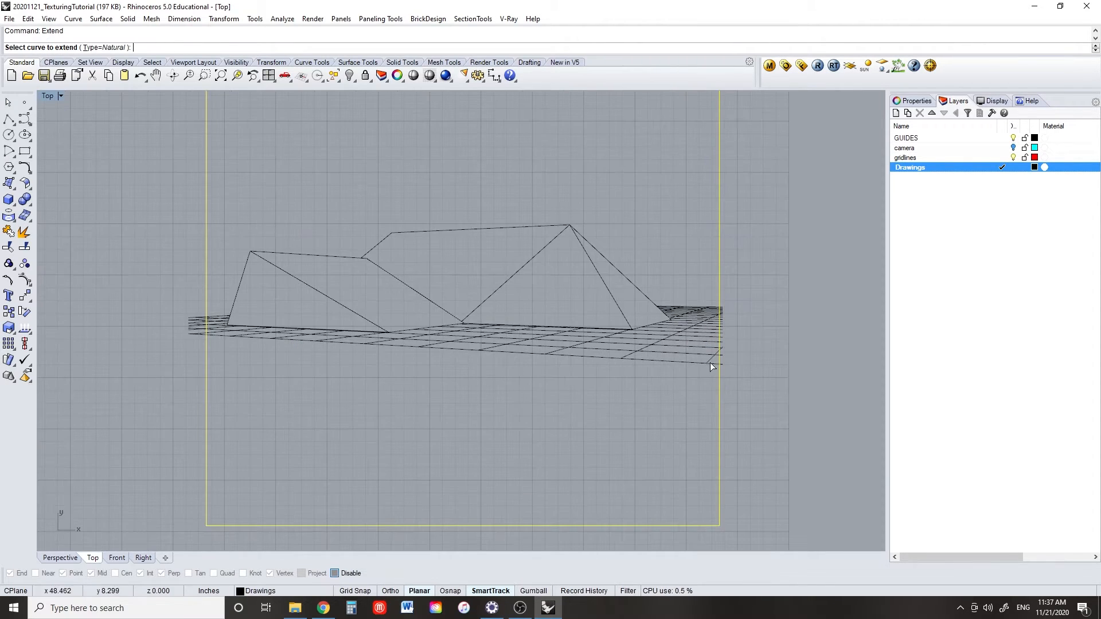
pyautogui.click(708, 361)
pyautogui.click(625, 355)
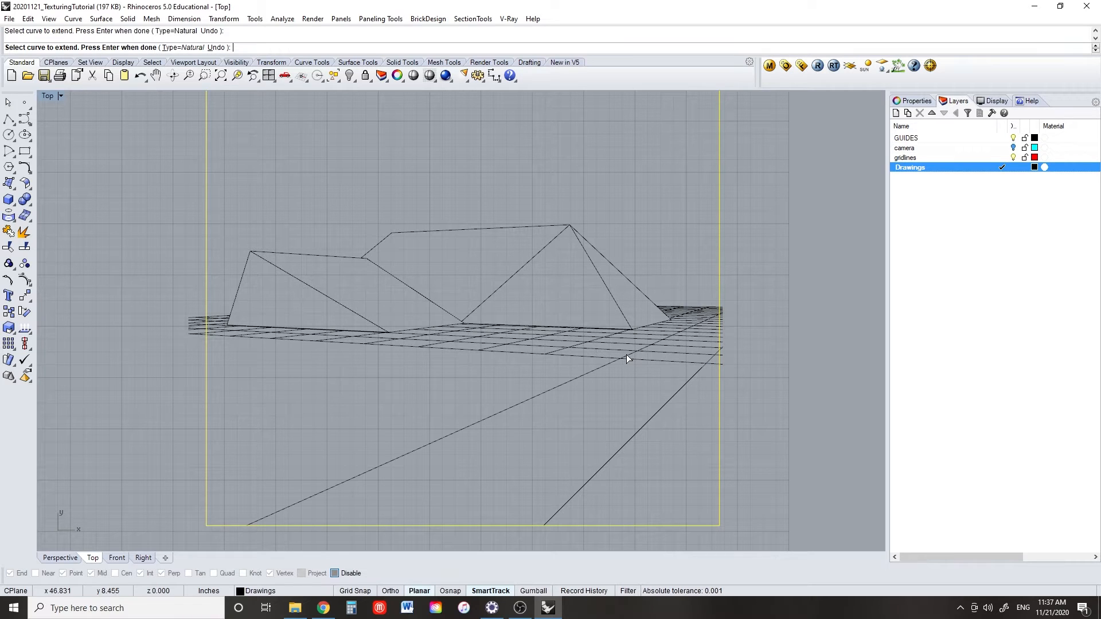
pyautogui.click(553, 352)
pyautogui.click(490, 348)
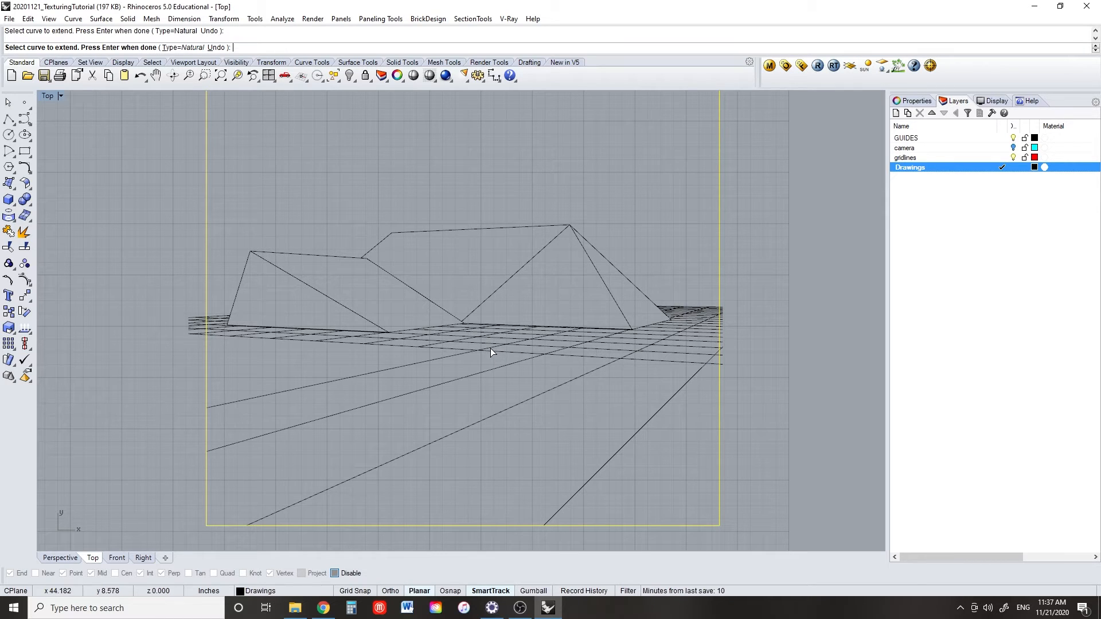
pyautogui.click(429, 345)
pyautogui.click(337, 340)
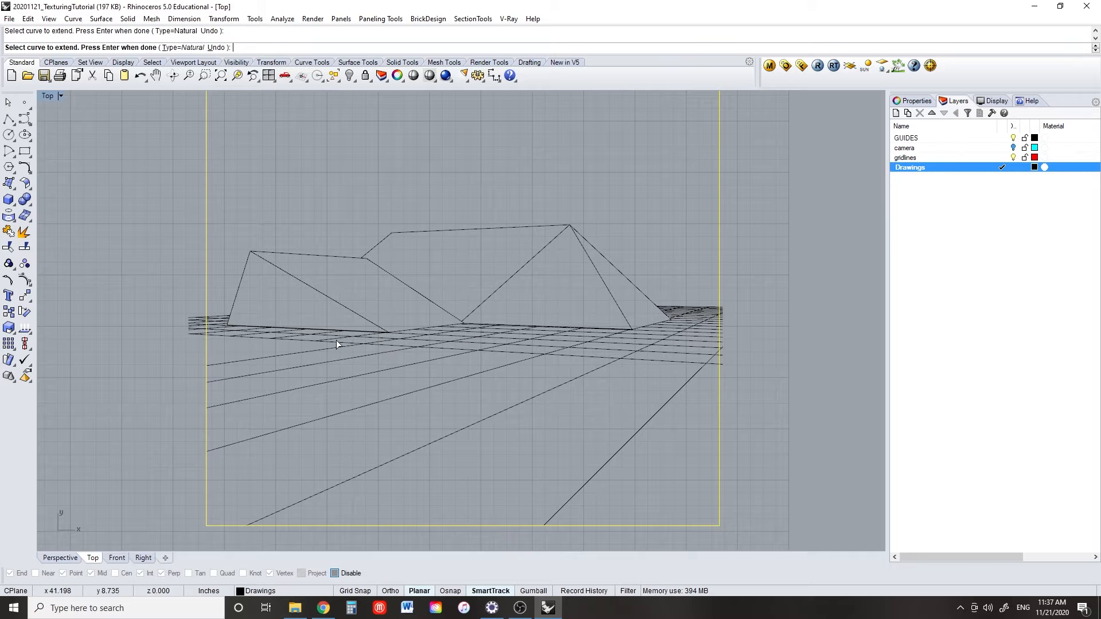
pyautogui.click(330, 339)
# - Extend the remaining short receding grid lines near the left end of the grid to the square's left side
pyautogui.moveTo(262, 365); pyautogui.dragTo(468, 408, button='right')
pyautogui.scroll(4, 470, 401)
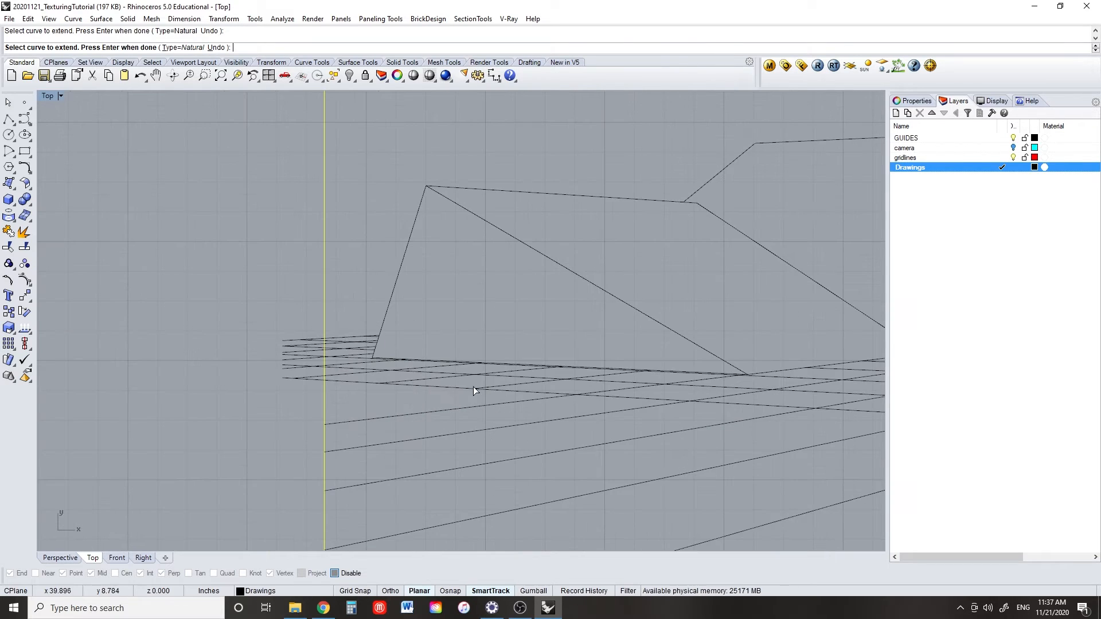
pyautogui.click(500, 386)
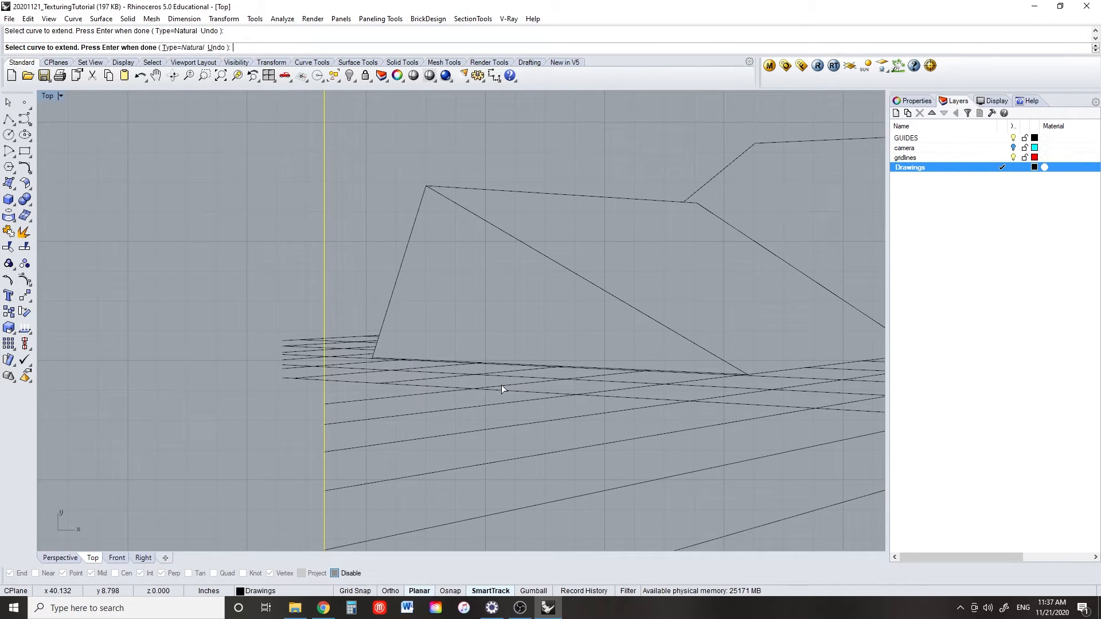
pyautogui.click(396, 382)
pyautogui.press('Return')
pyautogui.scroll(-4, 241, 417)
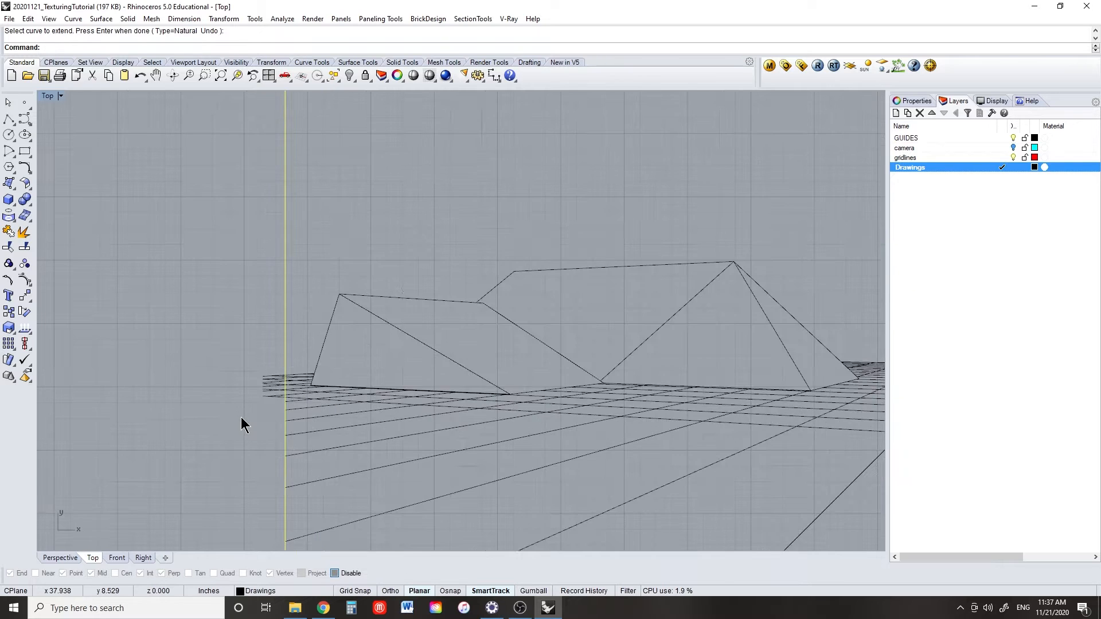
# - Copy the frontmost cross grid line forward along a receding line, from the intersection two rows behind it to its own intersection
pyautogui.moveTo(317, 437); pyautogui.dragTo(479, 447, button='right')
pyautogui.scroll(2, 402, 396)
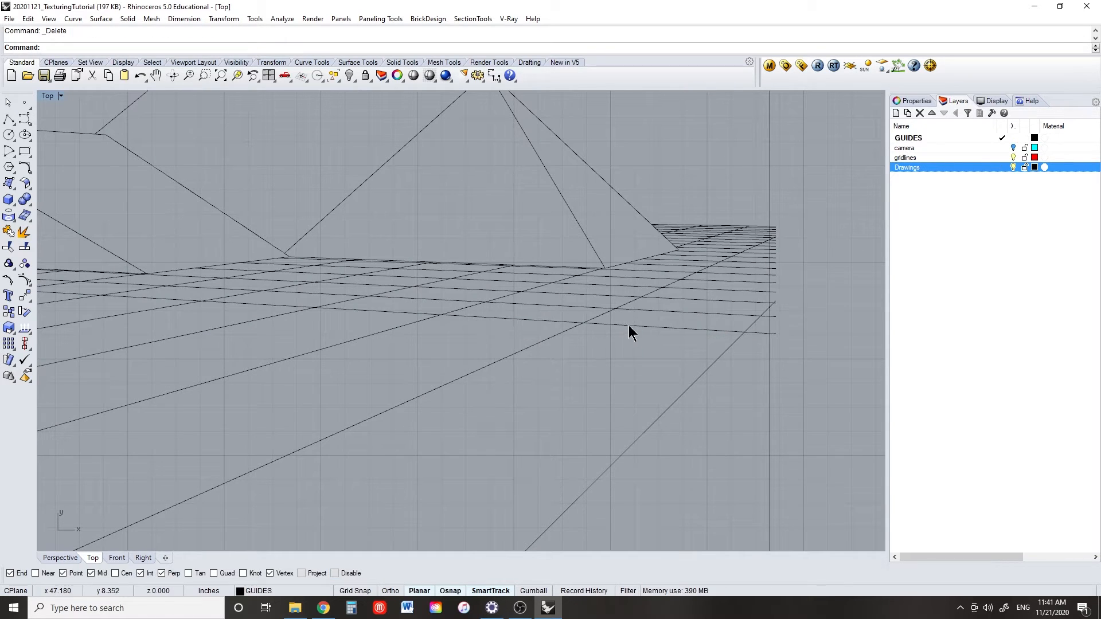
pyautogui.click(629, 327)
pyautogui.write('C')
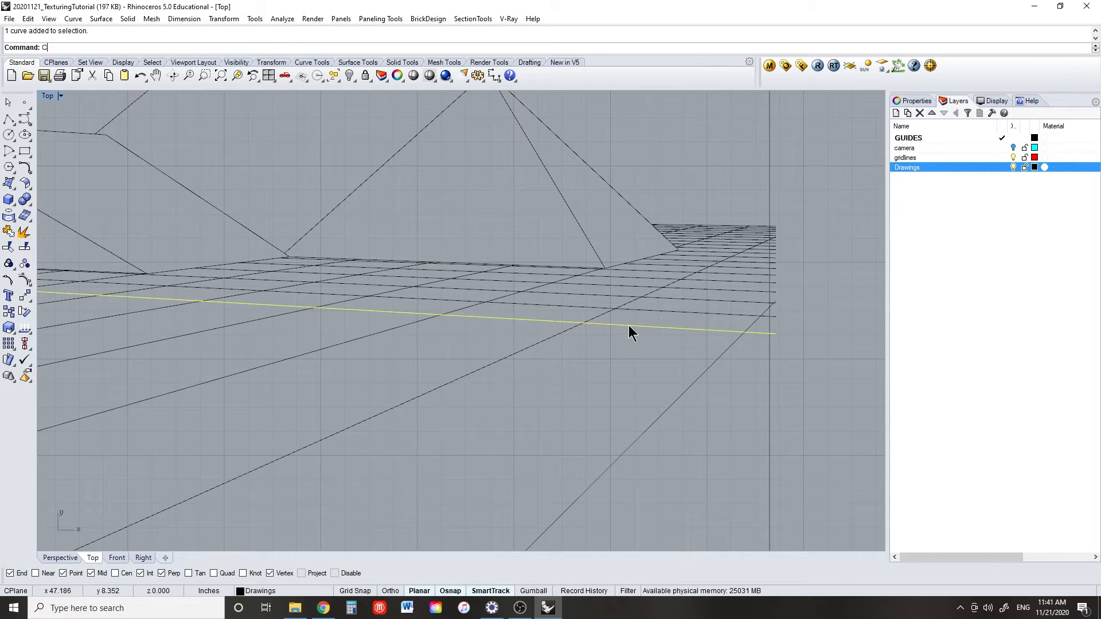
pyautogui.write('opy')
pyautogui.press('Return')
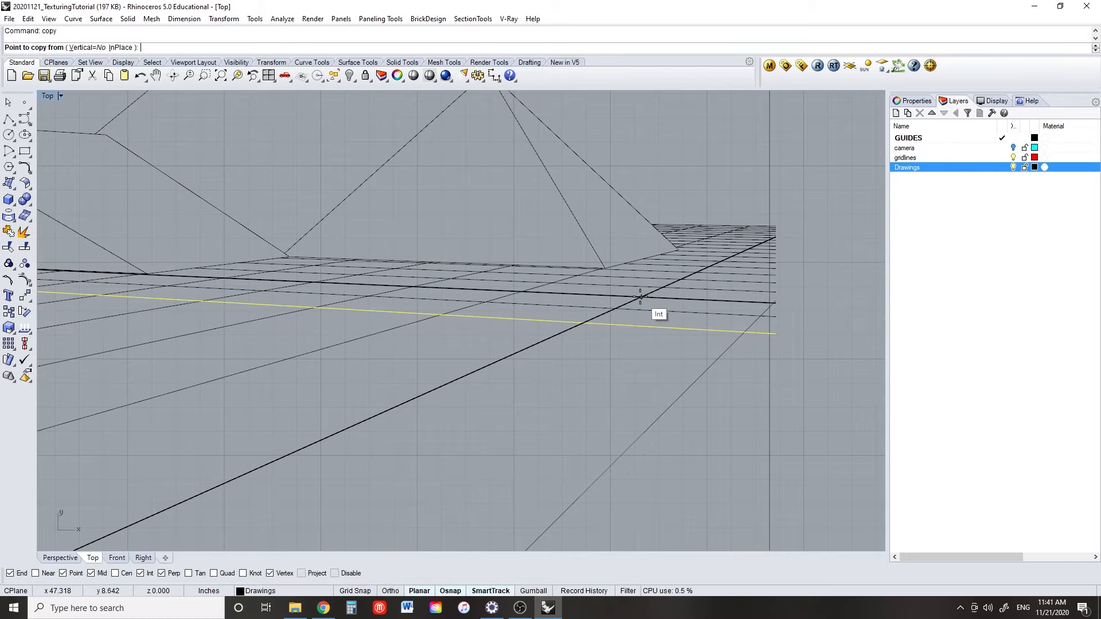
pyautogui.click(641, 296)
pyautogui.click(588, 321)
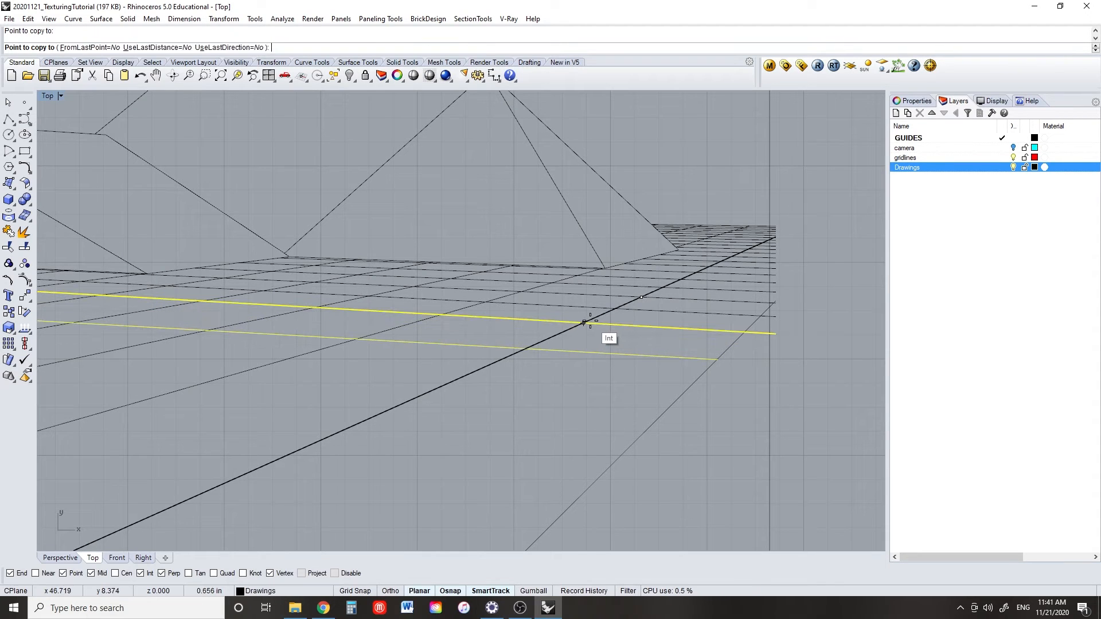
pyautogui.press('Return')
# - Copy the newly added front grid line forward, using intersections on the same receding line to set a slightly wider spacing
pyautogui.click(594, 353)
pyautogui.press('Return')
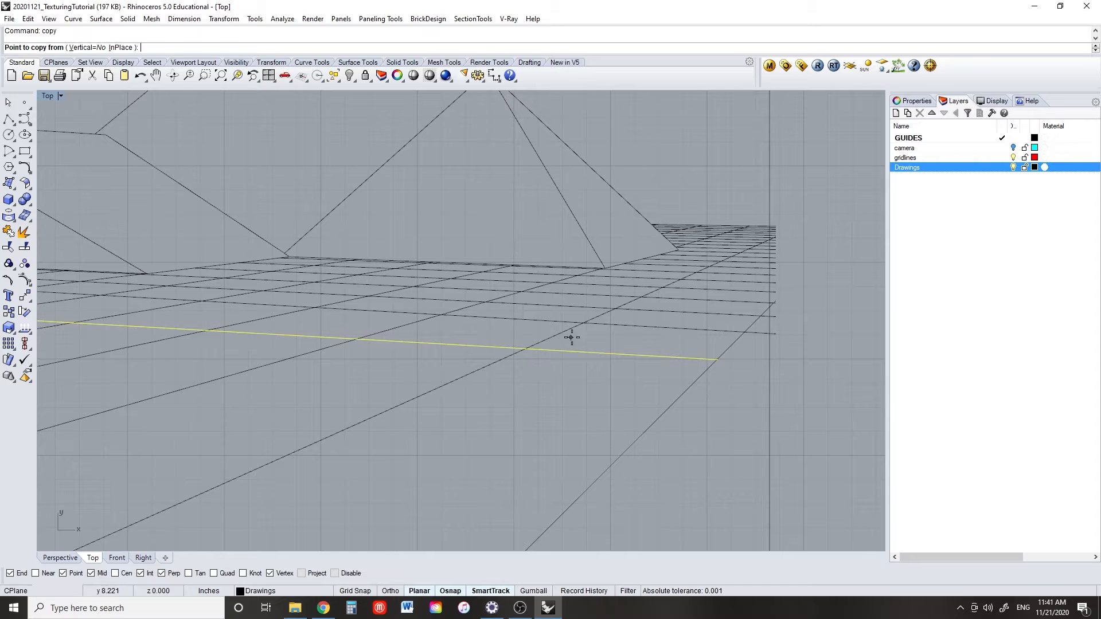
pyautogui.click(614, 309)
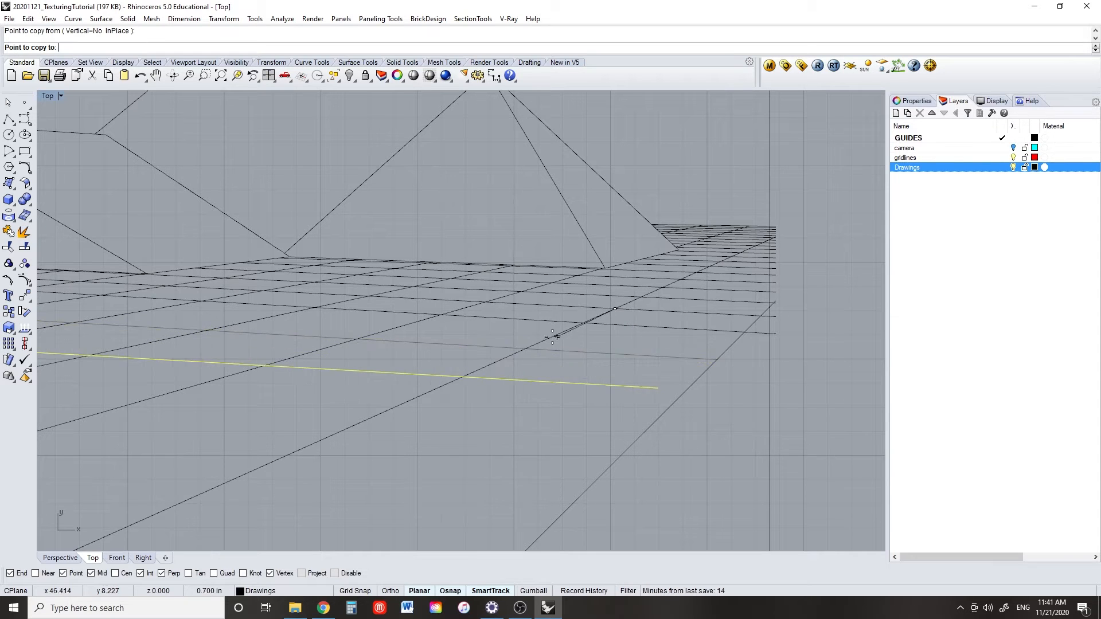
pyautogui.click(525, 348)
pyautogui.press('Return')
# - Copy the second added grid line forward, from the original front line's intersection to the second added line's intersection
pyautogui.click(521, 394)
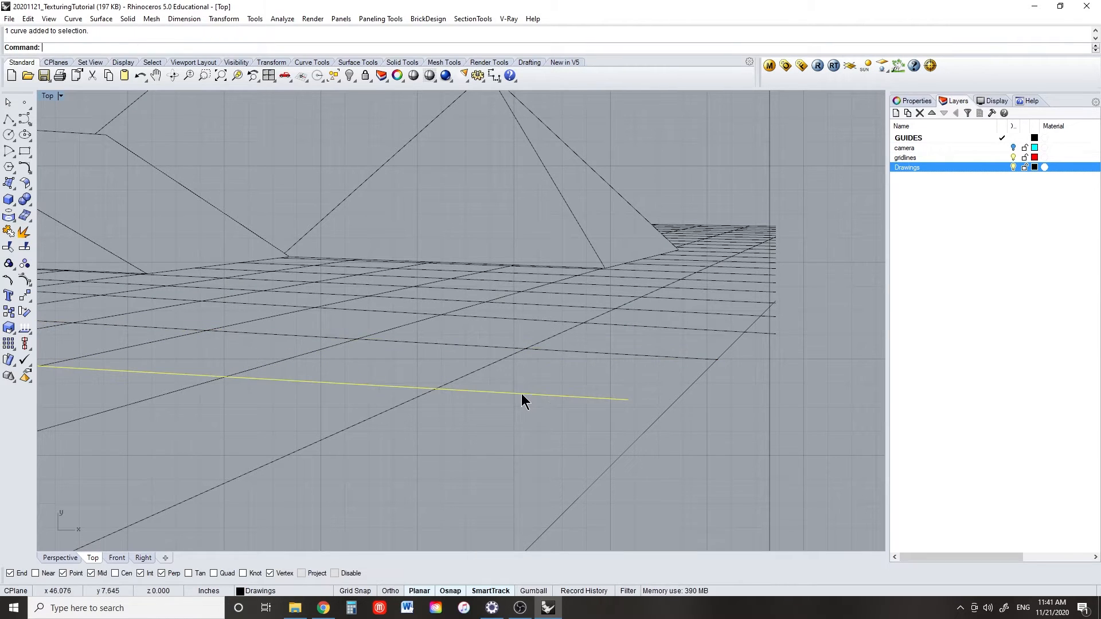
pyautogui.press('Return')
pyautogui.click(583, 323)
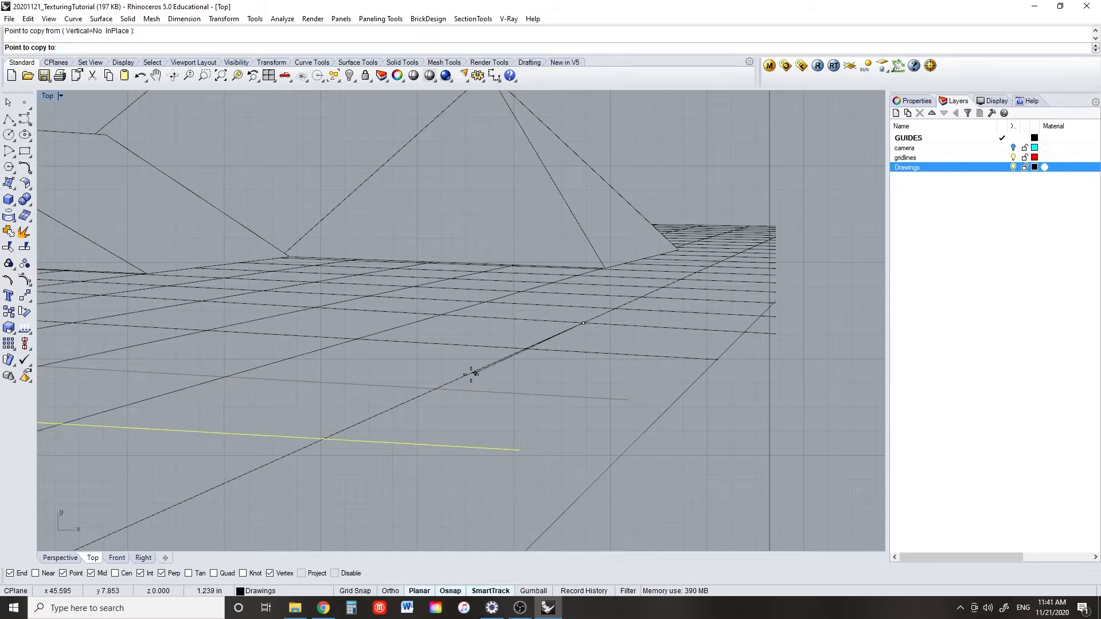
pyautogui.click(435, 389)
pyautogui.press('Return')
# - Copy the third added grid line forward to form the last row near the square's lower side, using intersections as reference points
pyautogui.scroll(-6, 442, 422)
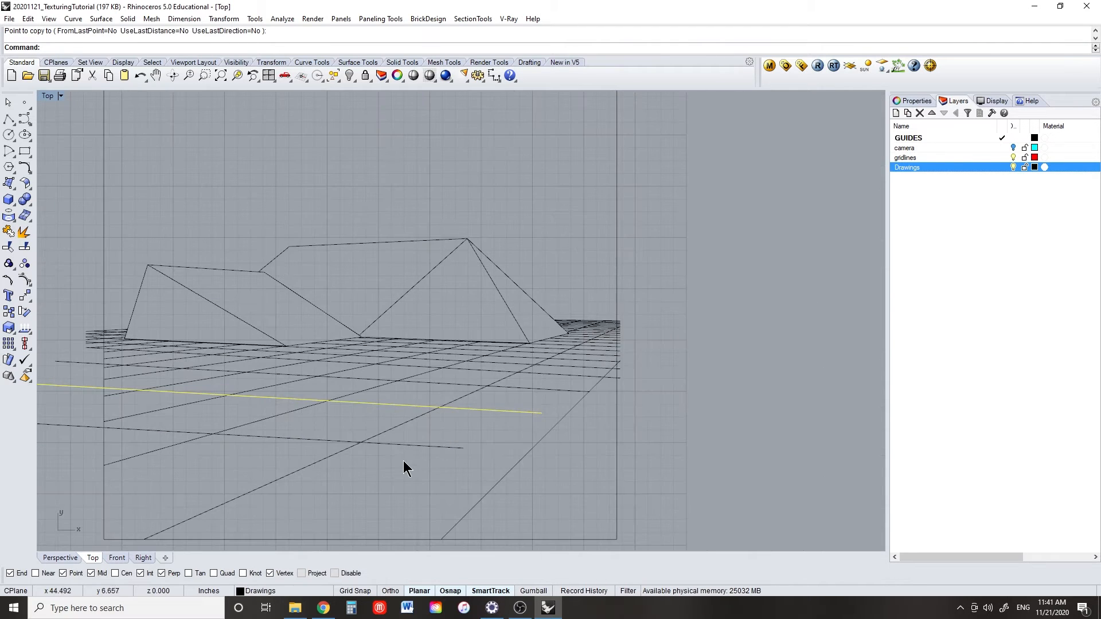
pyautogui.moveTo(405, 460); pyautogui.dragTo(501, 422, button='right')
pyautogui.press('Return')
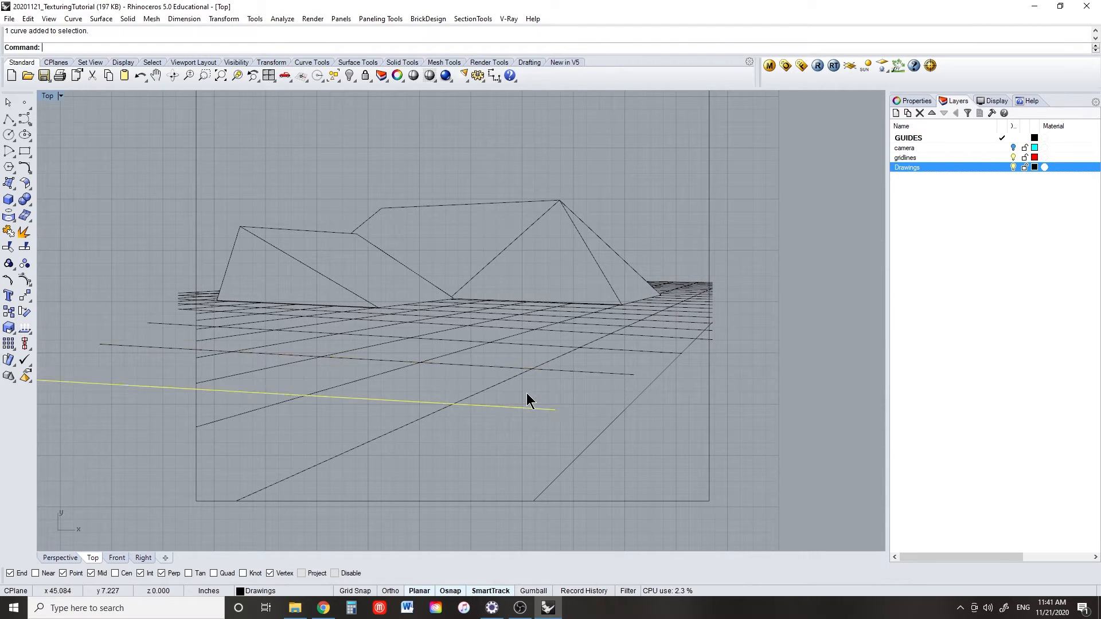
pyautogui.click(579, 348)
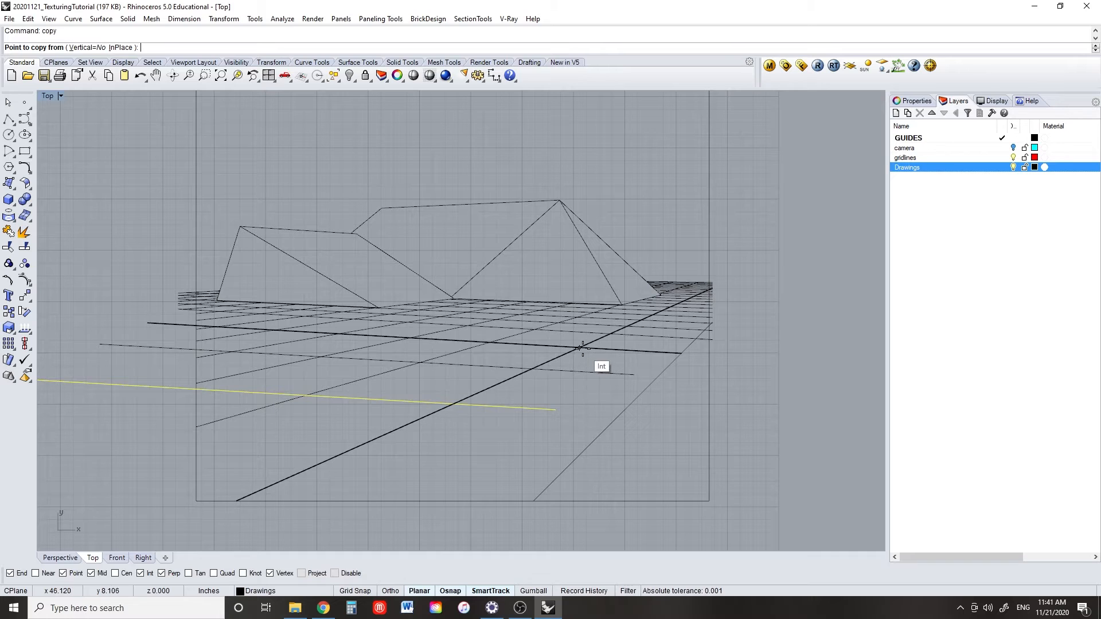
pyautogui.click(454, 404)
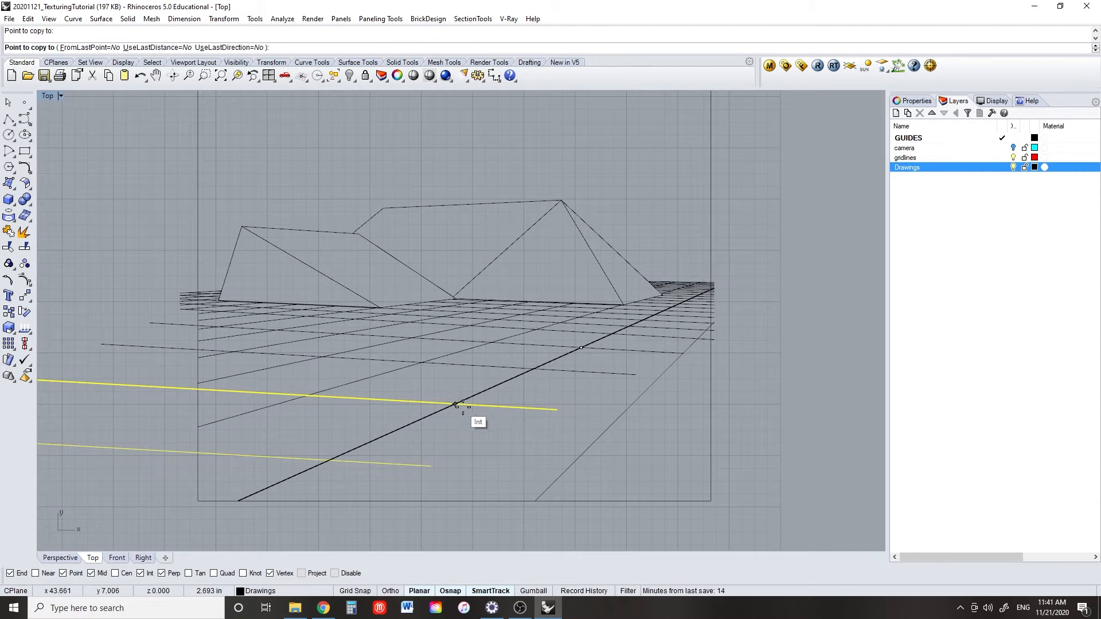
pyautogui.press('Return')
pyautogui.press('Escape')
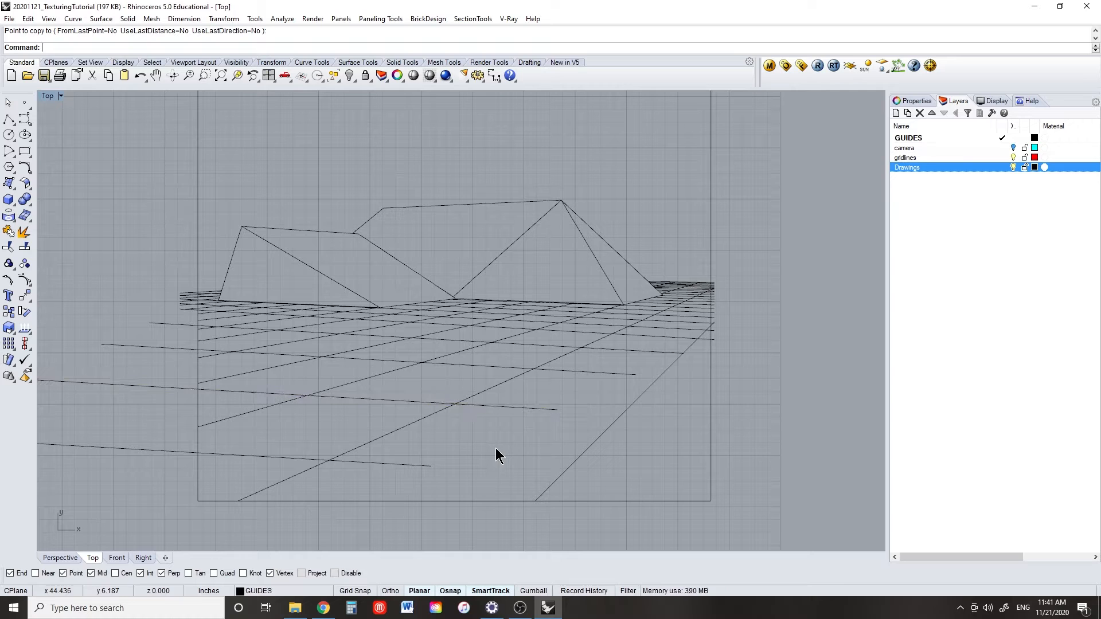
# - With the square as boundary, extend the four copied cross grid lines to its right side
pyautogui.click(711, 457)
pyautogui.write('E')
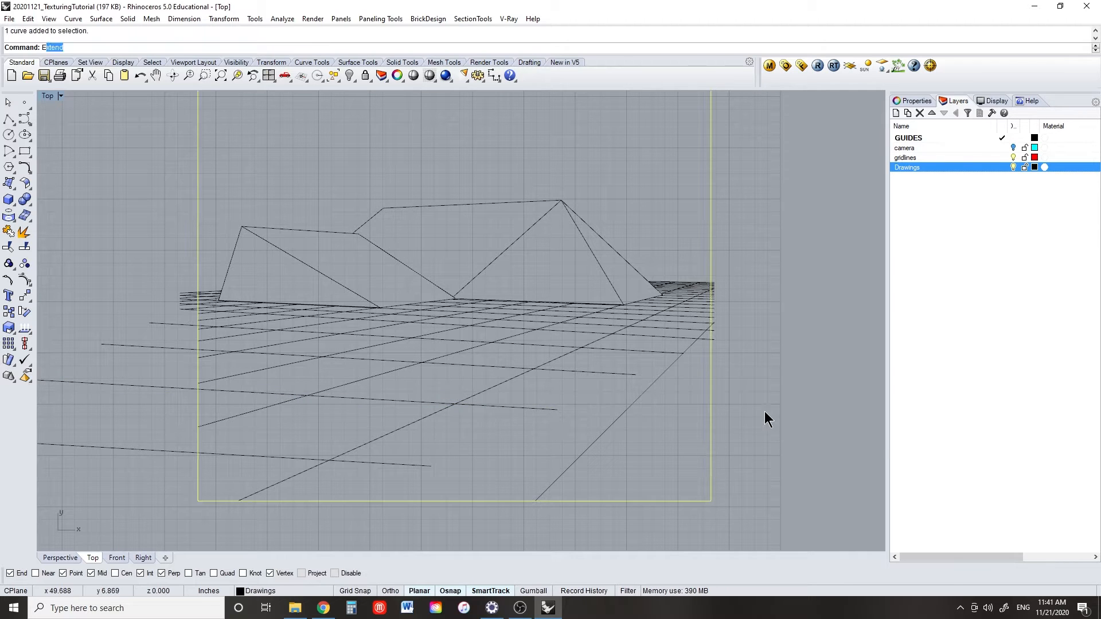
pyautogui.press('Return')
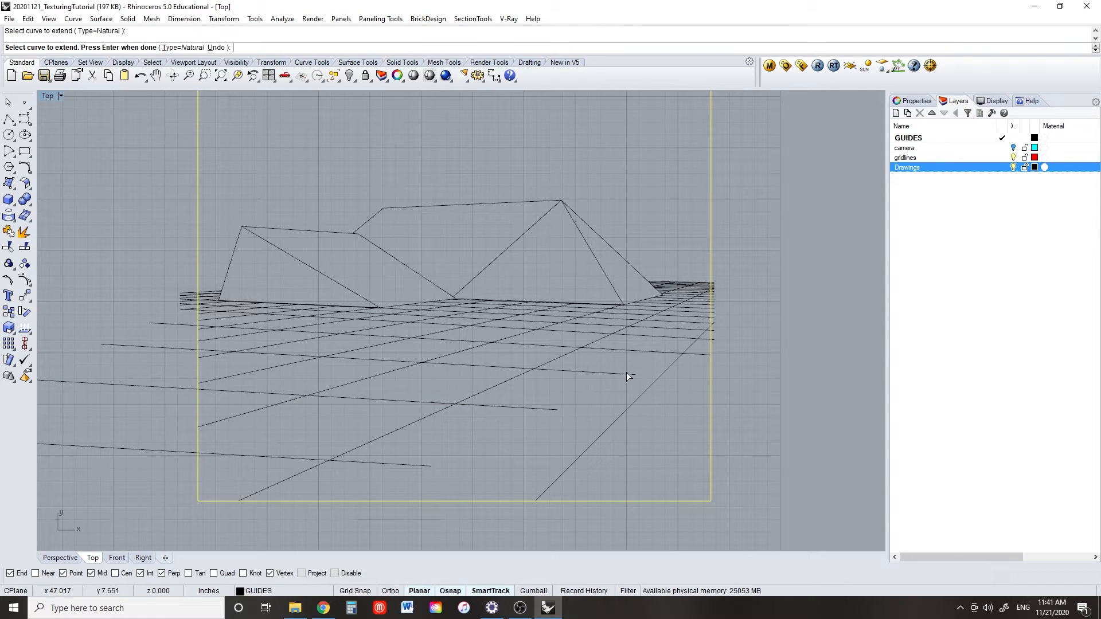
pyautogui.click(626, 373)
pyautogui.click(542, 408)
pyautogui.click(409, 467)
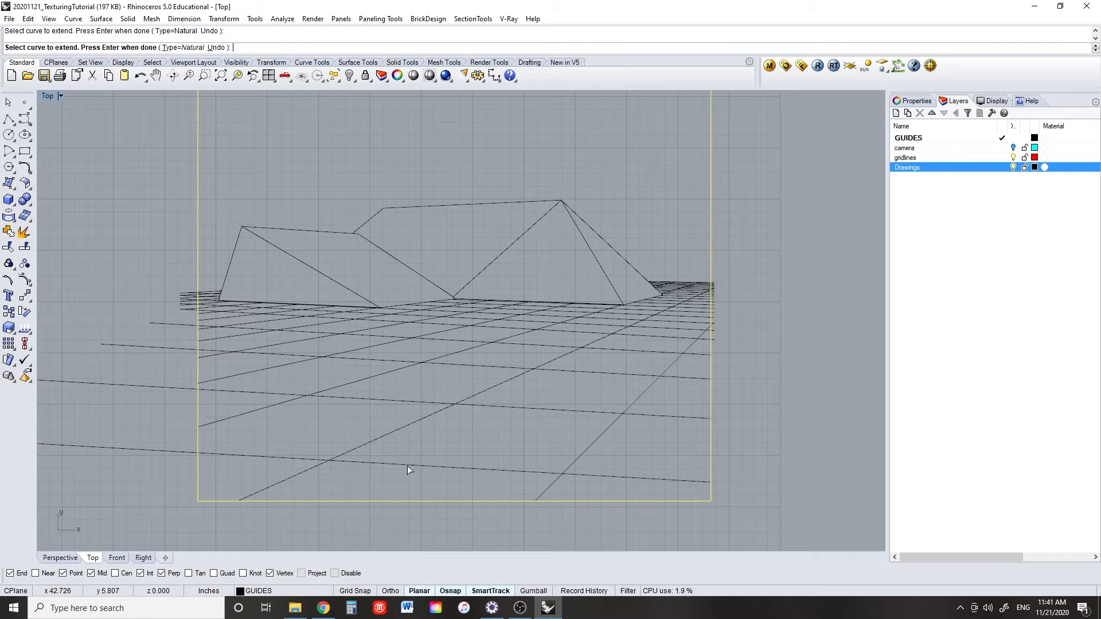
pyautogui.press('Return')
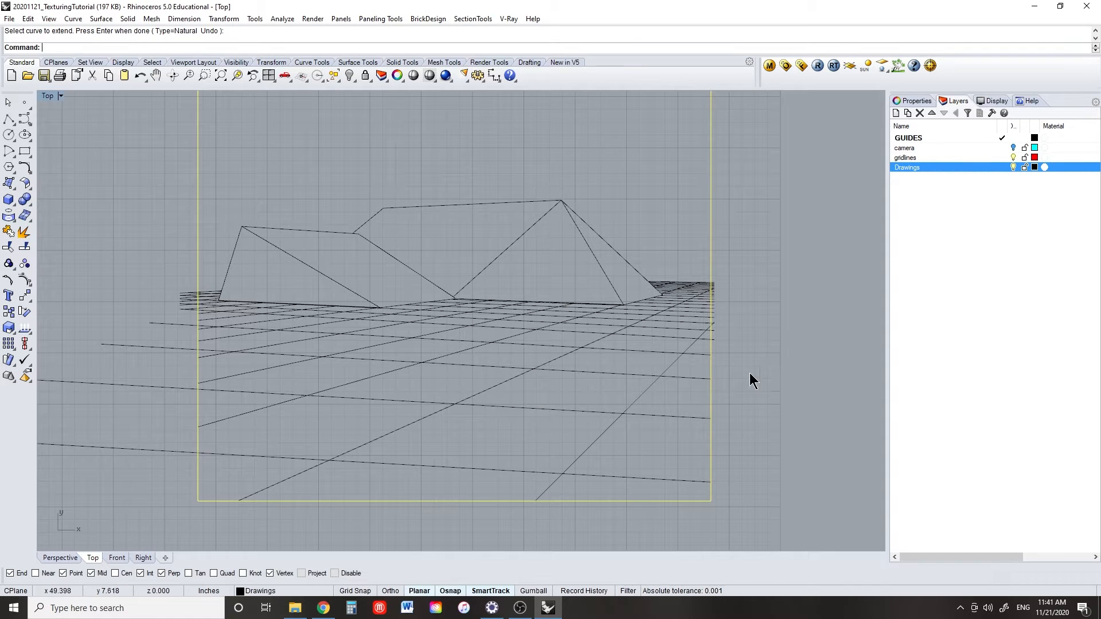
# - Trim the grid lines that stick out beyond the square's left side, using the square as the cutting object
pyautogui.write('trim')
pyautogui.press('Return')
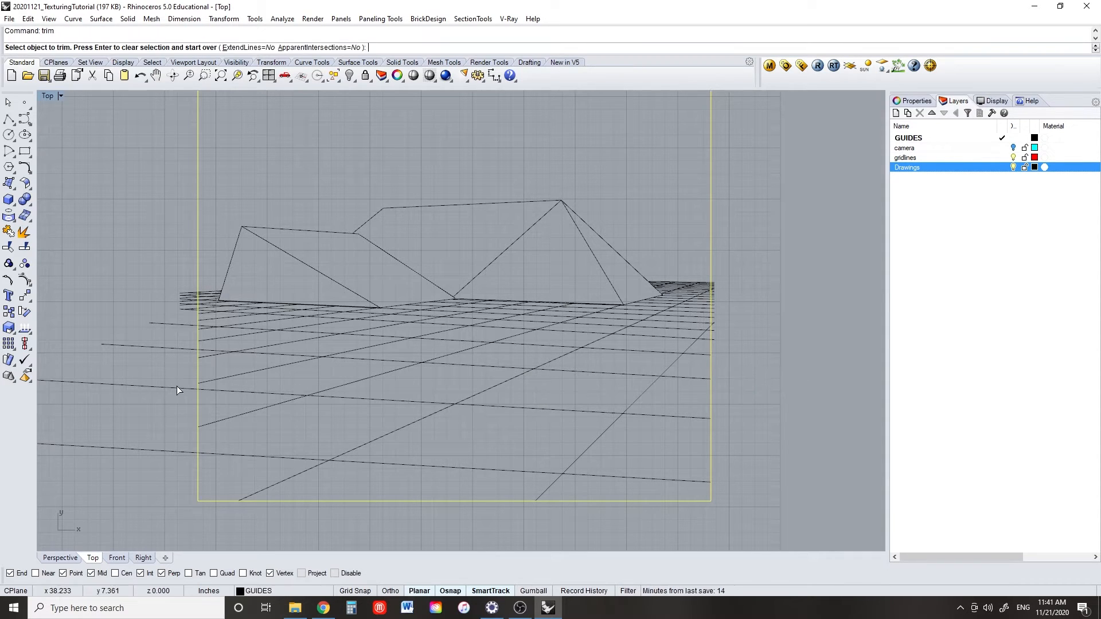
pyautogui.moveTo(163, 441); pyautogui.dragTo(474, 443, button='right')
pyautogui.moveTo(426, 253); pyautogui.dragTo(428, 253)
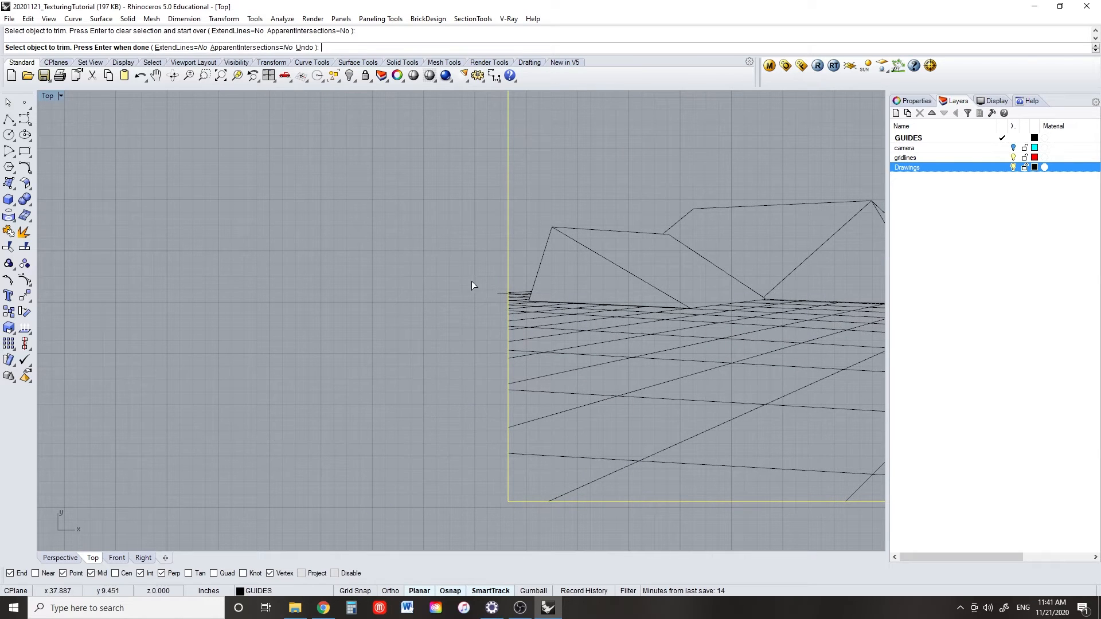
pyautogui.scroll(2, 474, 283)
pyautogui.scroll(-10, 475, 250)
# - Trim all grid line ends that stick out beyond the square's right side, up to the horizon
pyautogui.moveTo(696, 345); pyautogui.dragTo(314, 375, button='right')
pyautogui.scroll(12, 666, 287)
pyautogui.moveTo(582, 477); pyautogui.dragTo(639, 263, button='right')
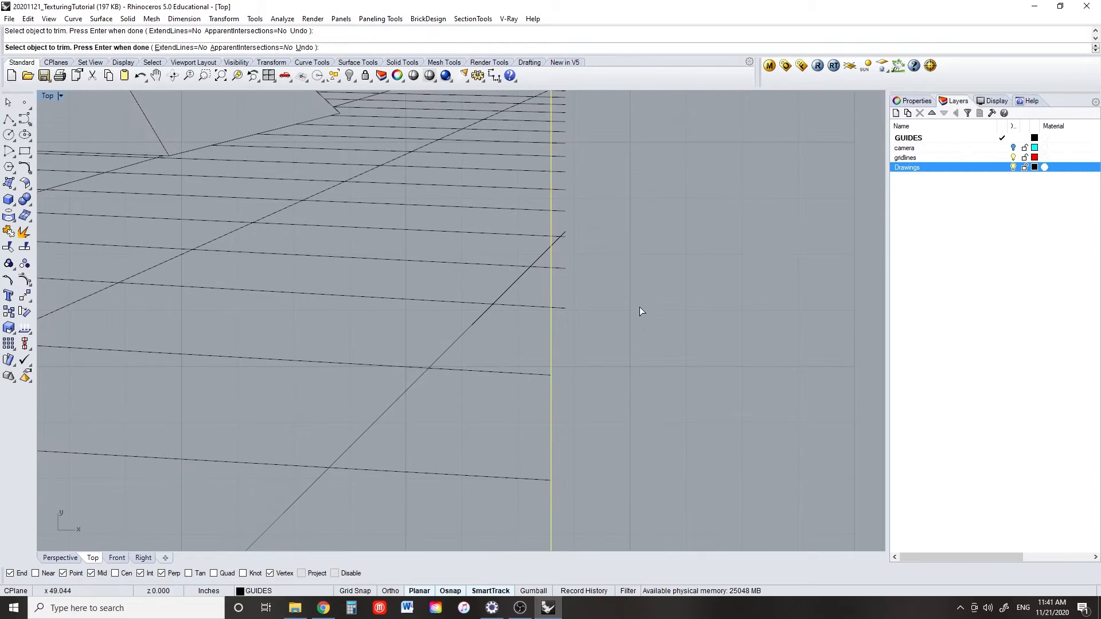
pyautogui.moveTo(652, 402); pyautogui.dragTo(591, 176)
pyautogui.moveTo(559, 143); pyautogui.dragTo(557, 143)
pyautogui.moveTo(641, 128); pyautogui.dragTo(686, 360, button='right')
pyautogui.moveTo(690, 419); pyautogui.dragTo(655, 349)
pyautogui.moveTo(604, 263); pyautogui.dragTo(605, 264)
pyautogui.press('Return')
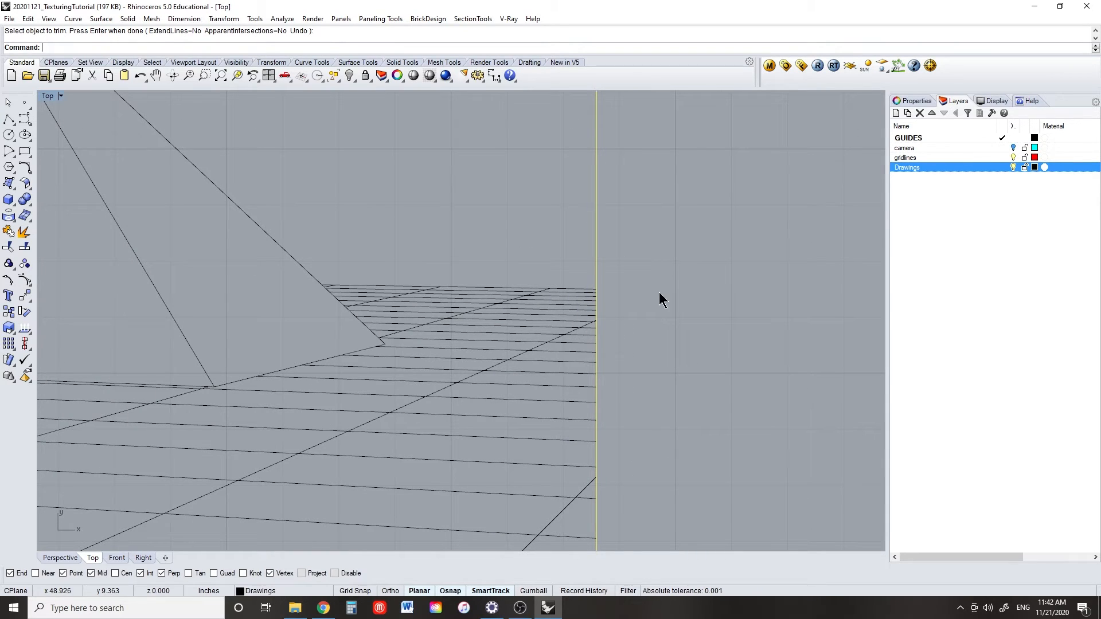
# - Add a sublayer named 00 under the Drawings layer and set its colour to Dark Gray
pyautogui.scroll(-8, 667, 300)
pyautogui.scroll(-3, 666, 306)
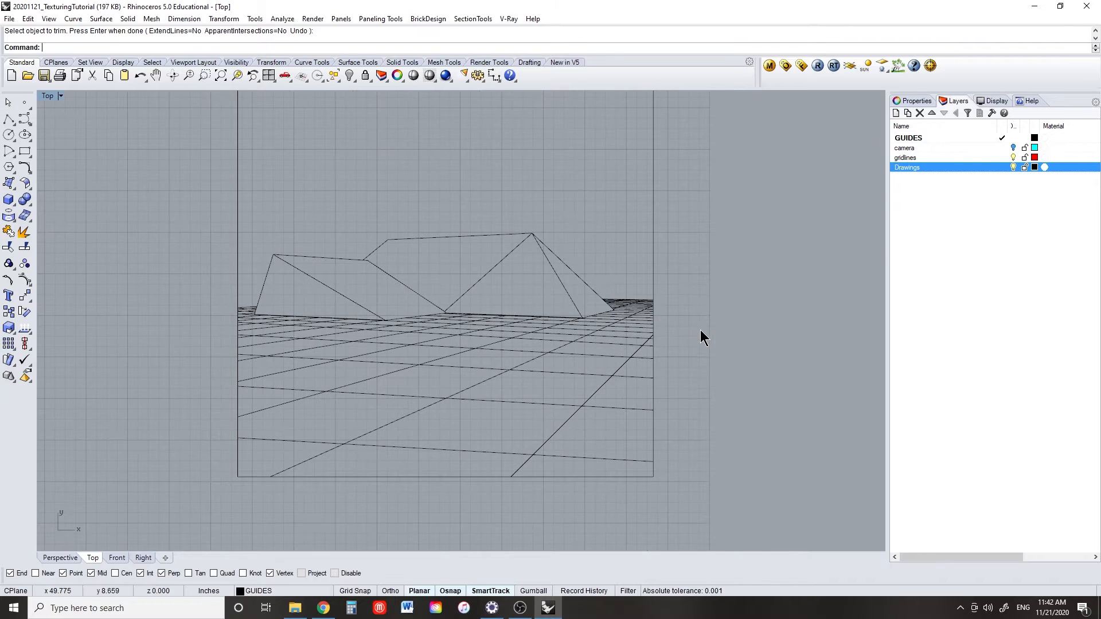
pyautogui.moveTo(700, 329)
pyautogui.mouseDown(button='right')
pyautogui.moveTo(713, 362)
pyautogui.moveTo(729, 364)
pyautogui.mouseUp(button='right')
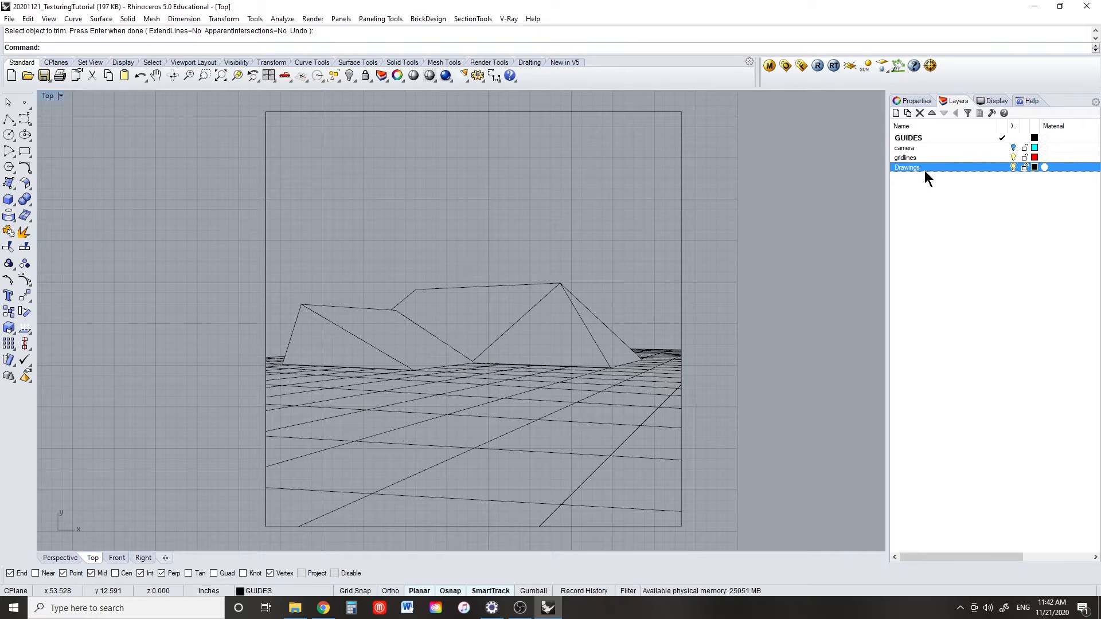
pyautogui.click(908, 113)
pyautogui.write('00')
pyautogui.press('Return')
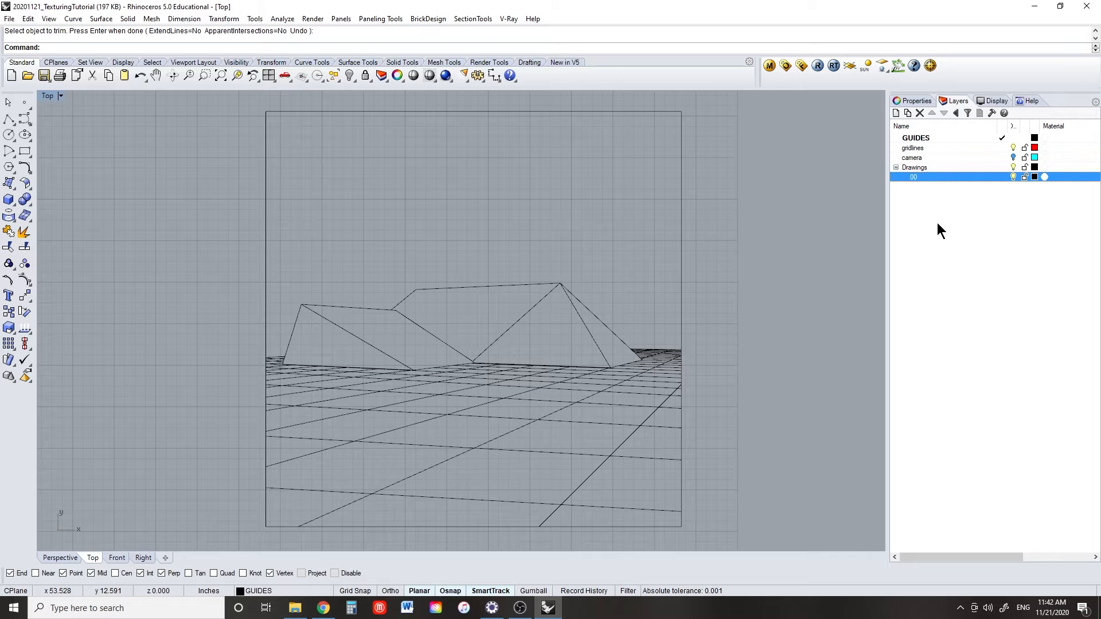
pyautogui.click(1035, 177)
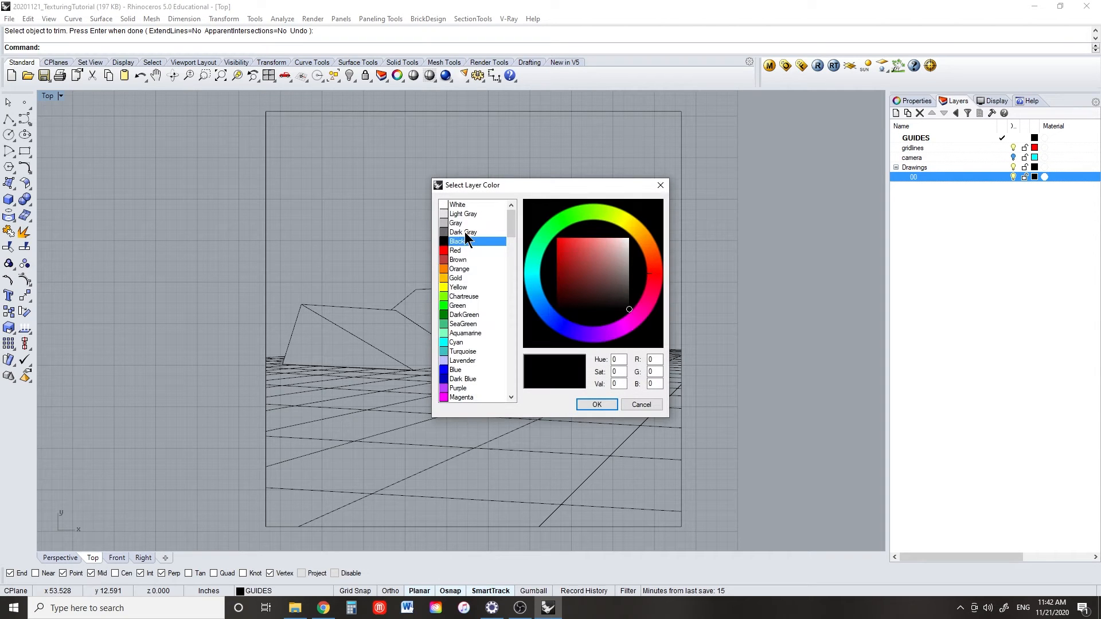
pyautogui.click(465, 232)
pyautogui.click(596, 404)
# - Add a sublayer named 01 under Drawings and set its colour to Red
pyautogui.click(927, 167)
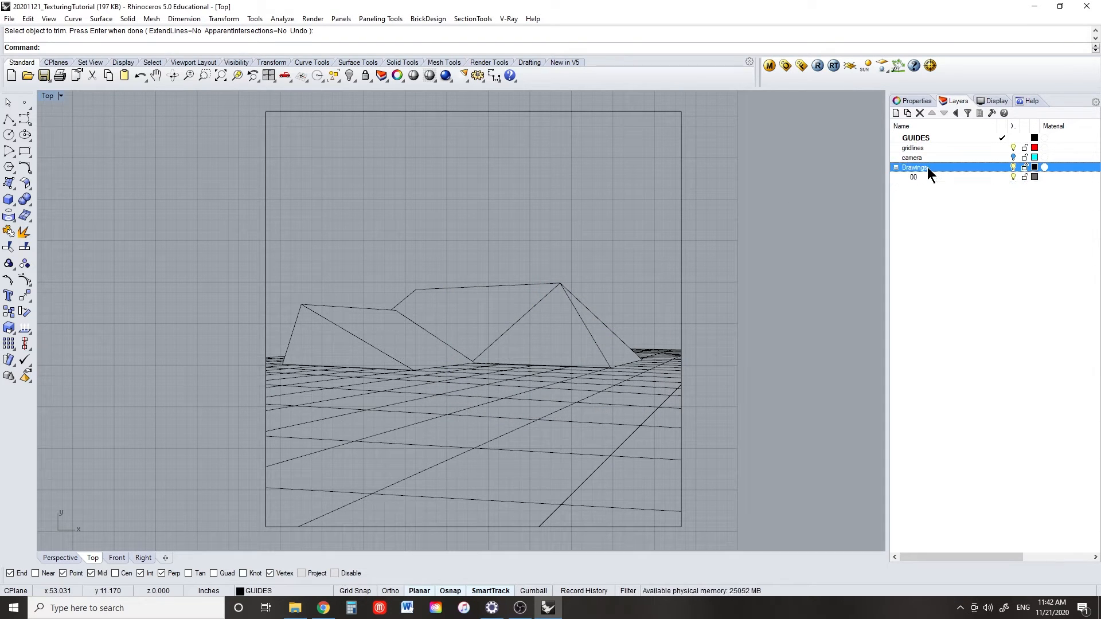
pyautogui.click(908, 113)
pyautogui.write('01')
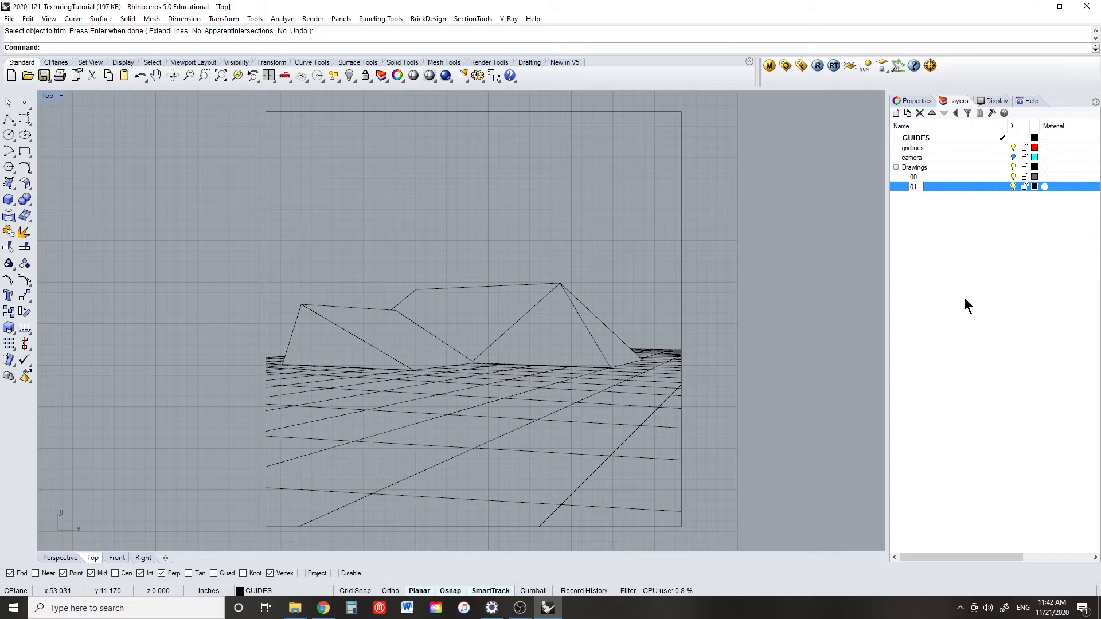
pyautogui.press('Return')
pyautogui.click(1034, 187)
pyautogui.click(456, 251)
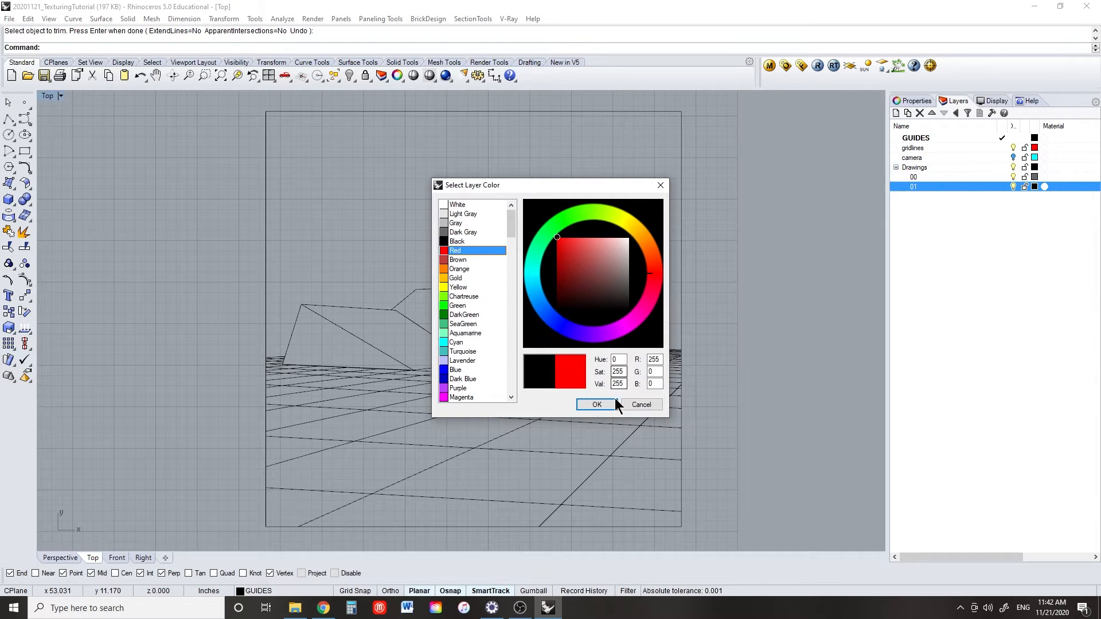
pyautogui.click(600, 405)
# - Add a sublayer named 02 under Drawings and set its colour to Orange
pyautogui.click(909, 114)
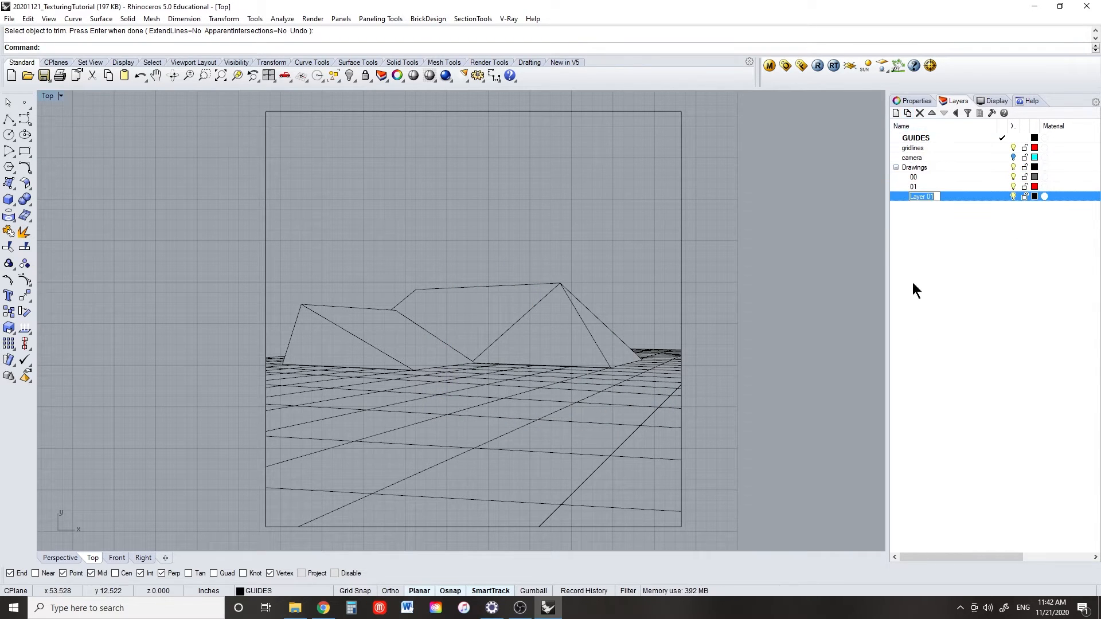
pyautogui.write('02')
pyautogui.press('Return')
pyautogui.click(1034, 196)
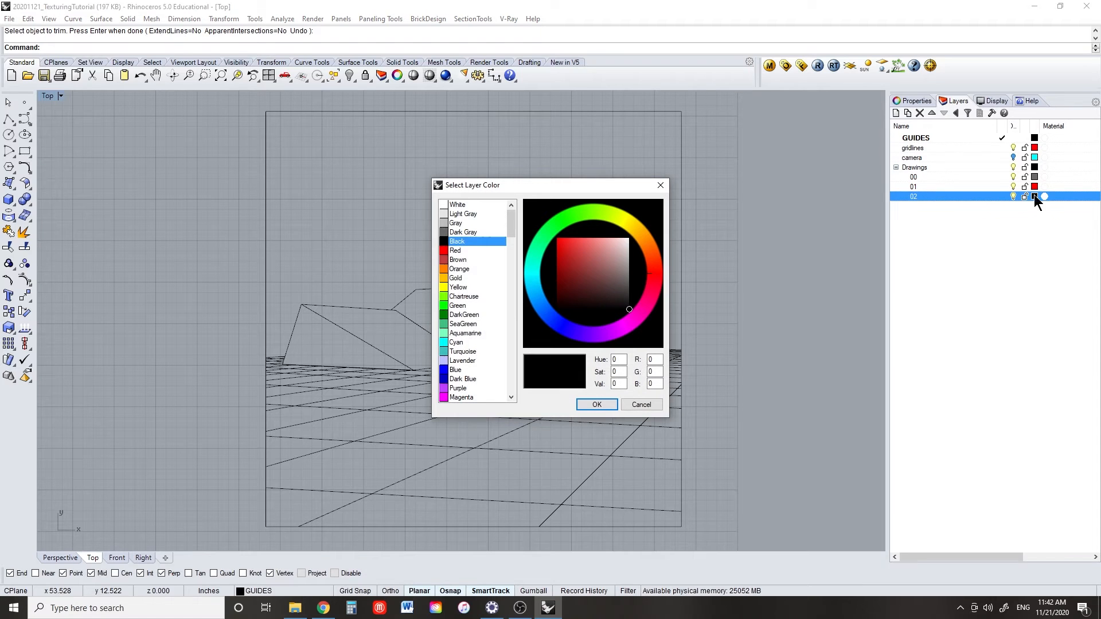
pyautogui.click(471, 269)
pyautogui.click(597, 405)
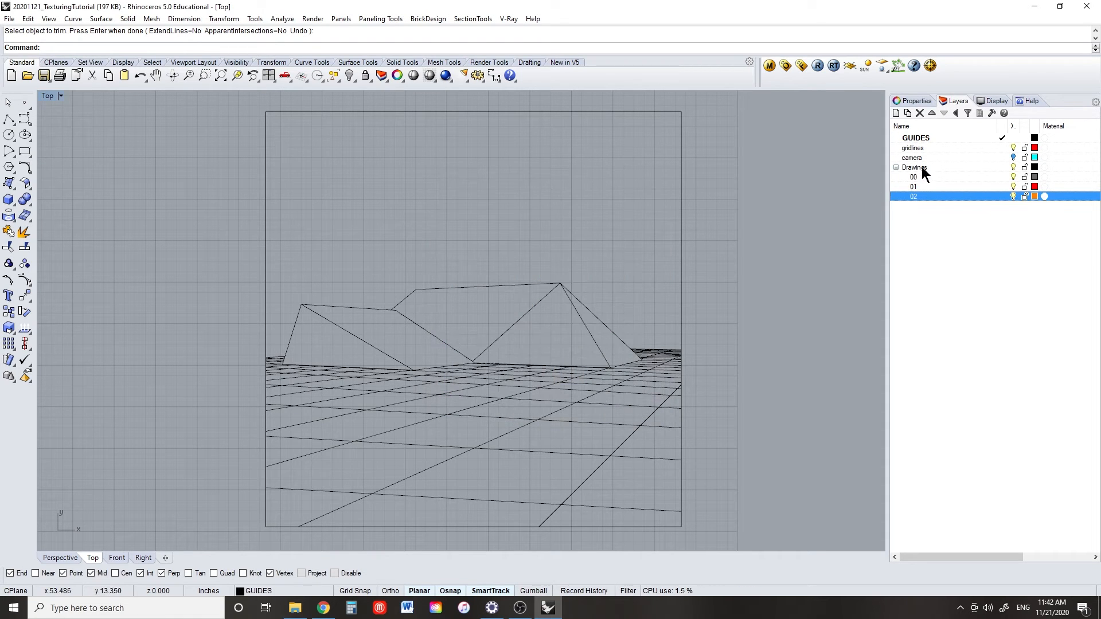
# - Add a sublayer named 03 under Drawings and set its colour to Green
pyautogui.click(908, 113)
pyautogui.write('03')
pyautogui.press('Return')
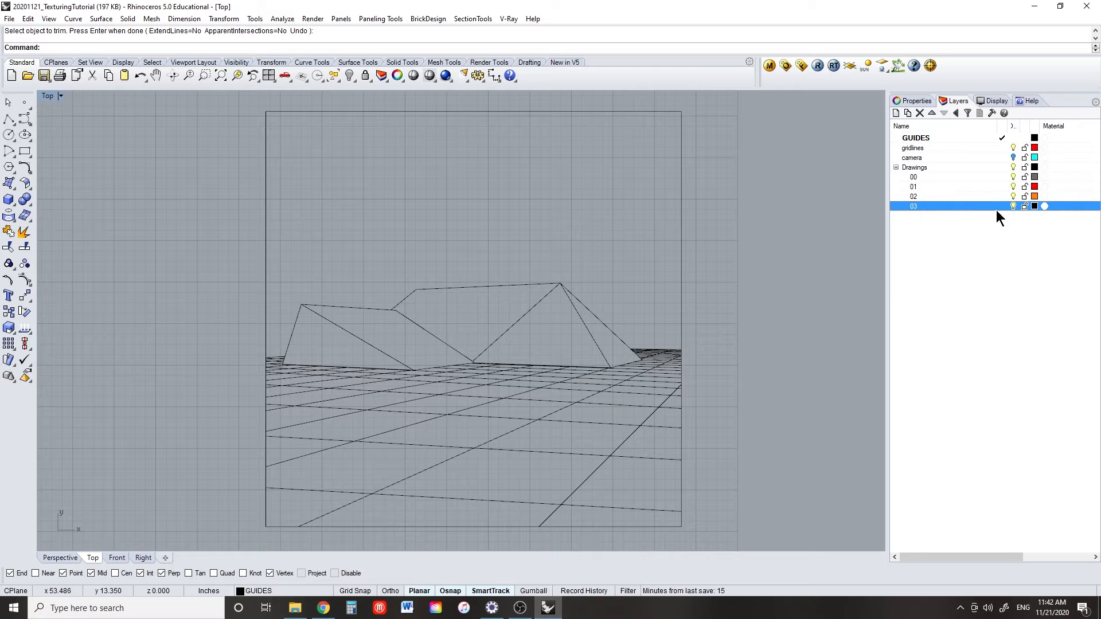
pyautogui.click(1034, 205)
pyautogui.click(466, 306)
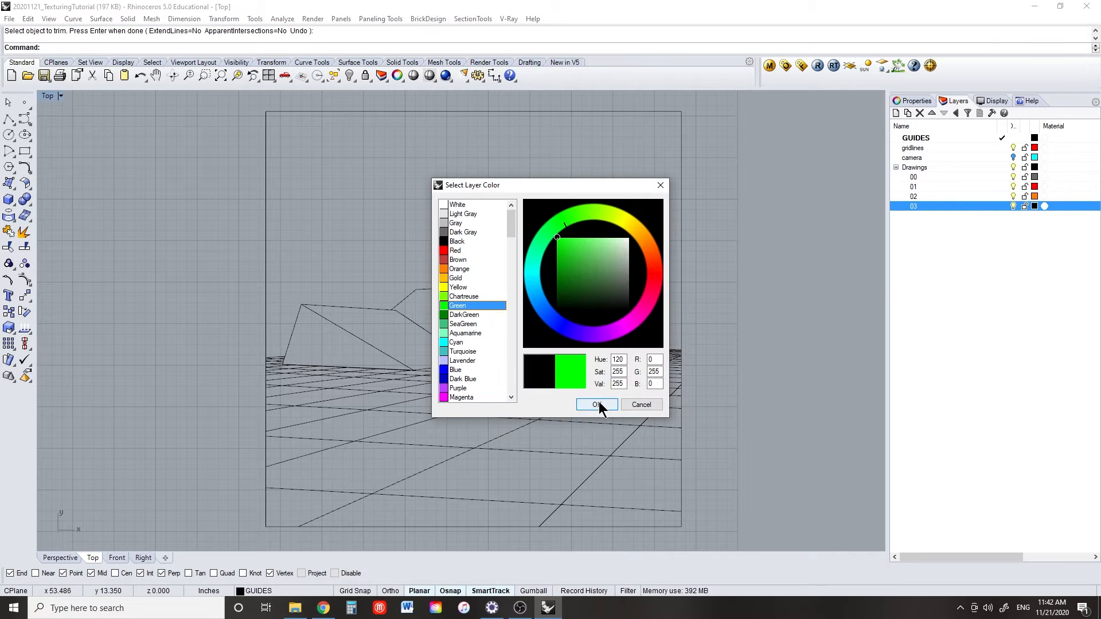
pyautogui.click(597, 405)
# - Add a sublayer named 04 under Drawings and set its colour to Blue
pyautogui.click(925, 167)
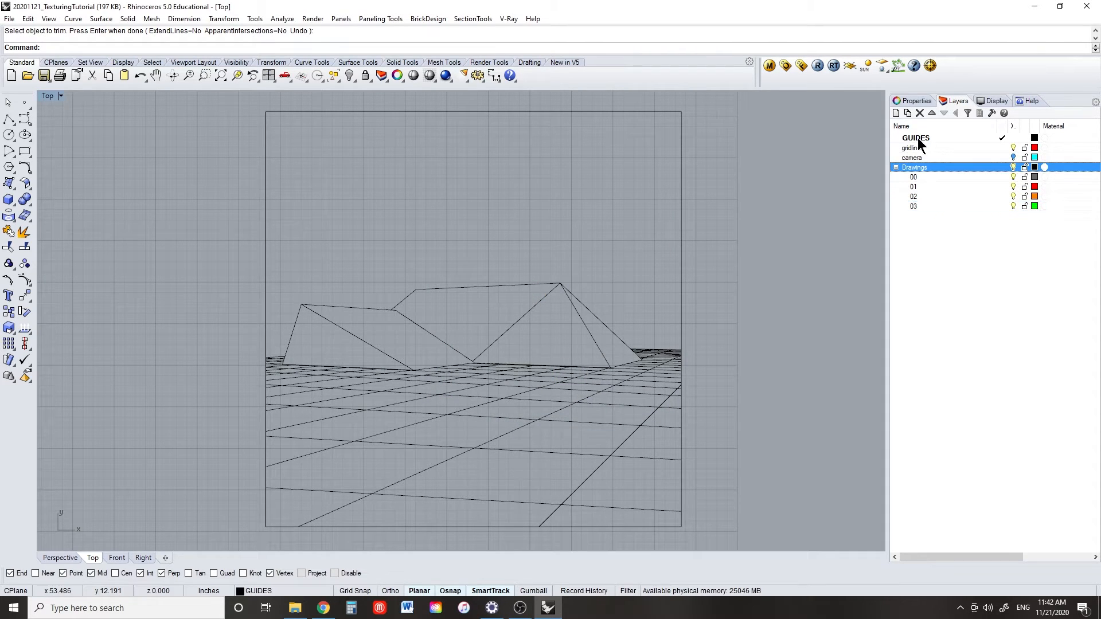
pyautogui.click(908, 113)
pyautogui.write('04')
pyautogui.press('Return')
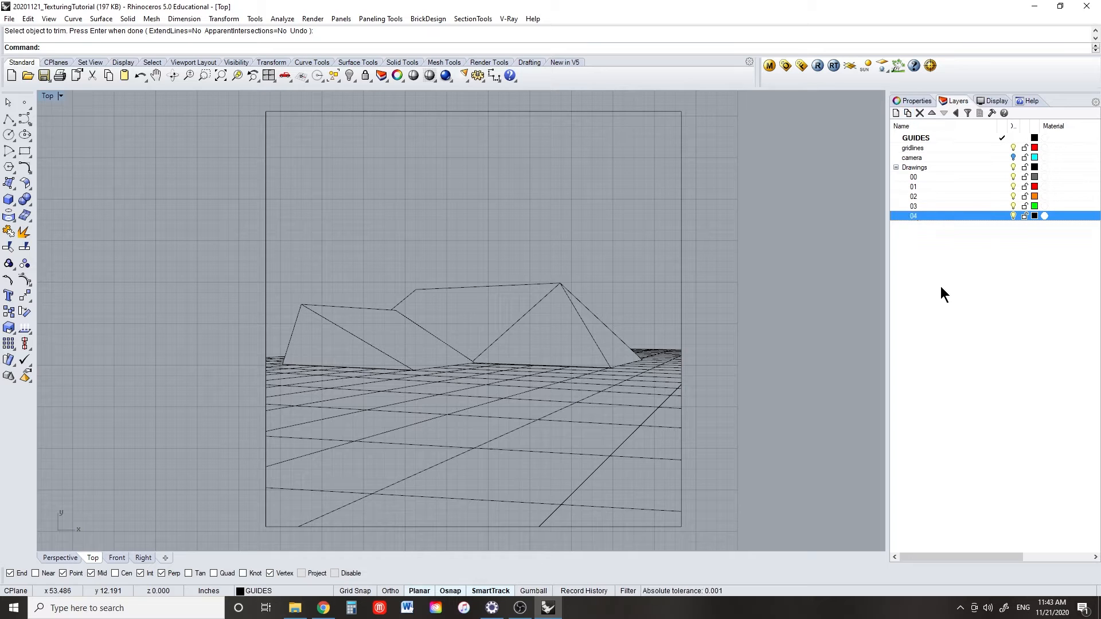
pyautogui.click(1035, 215)
pyautogui.click(459, 369)
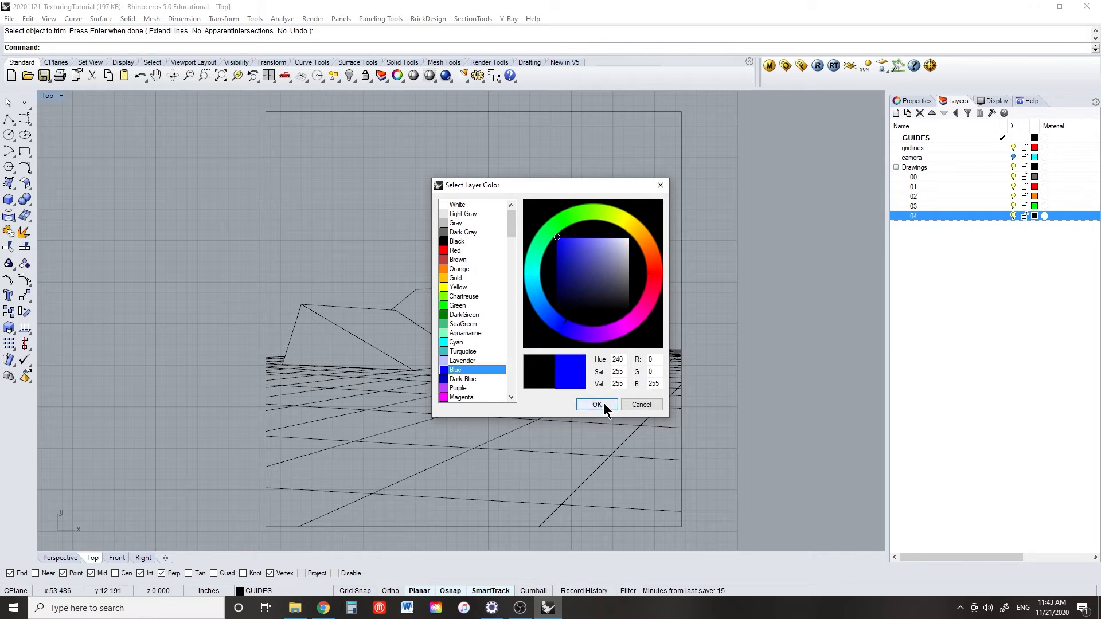
pyautogui.click(595, 405)
# - Add a sublayer named 05 under Drawings and set its colour to Magenta
pyautogui.click(916, 167)
pyautogui.click(908, 113)
pyautogui.write('05')
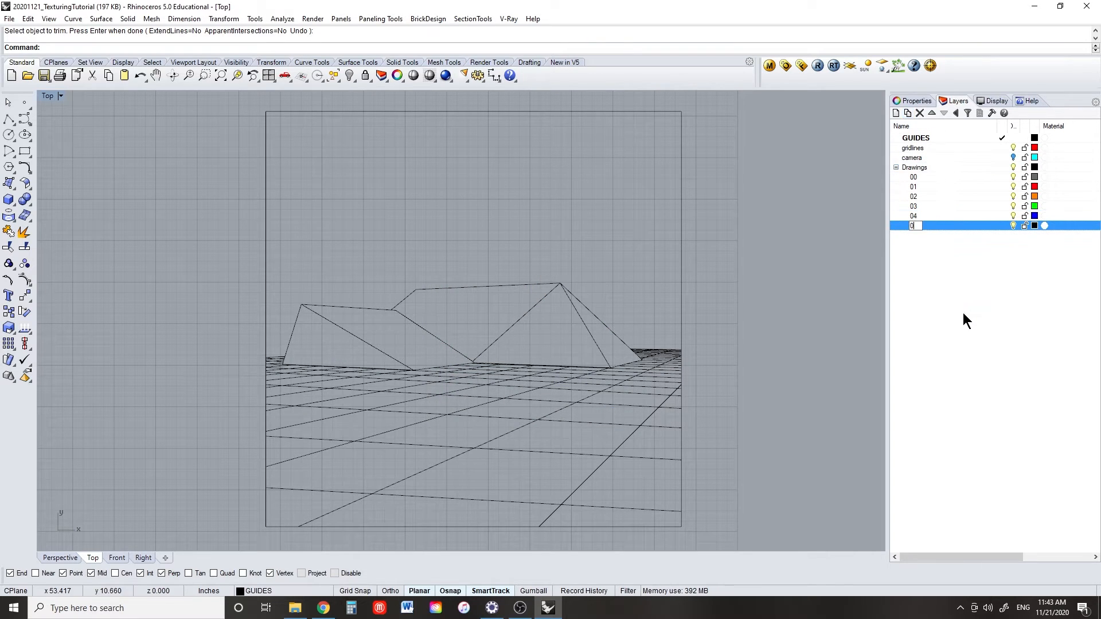
pyautogui.press('Return')
pyautogui.click(1034, 225)
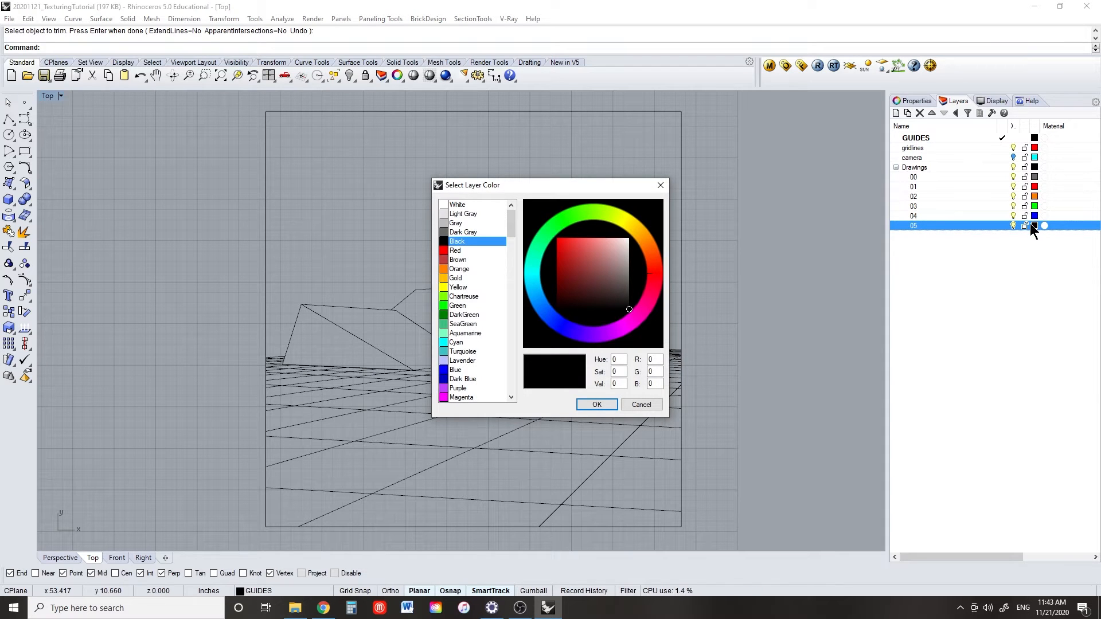
pyautogui.click(461, 397)
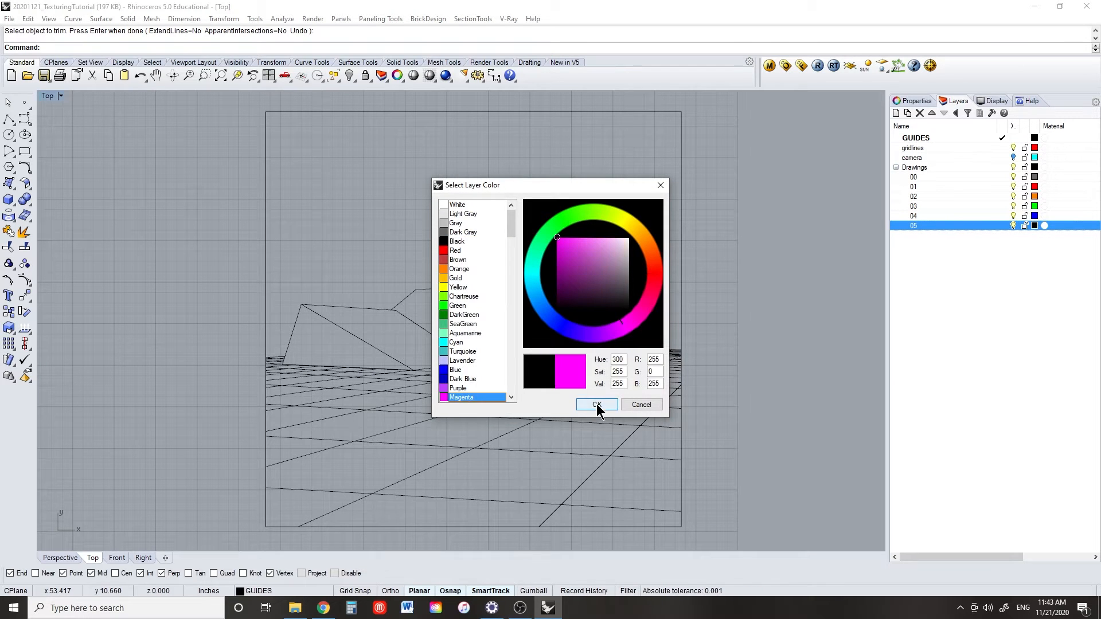
pyautogui.click(596, 405)
# - Add a sublayer named 06 under Drawings and set its colour to Cyan
pyautogui.click(921, 167)
pyautogui.click(908, 111)
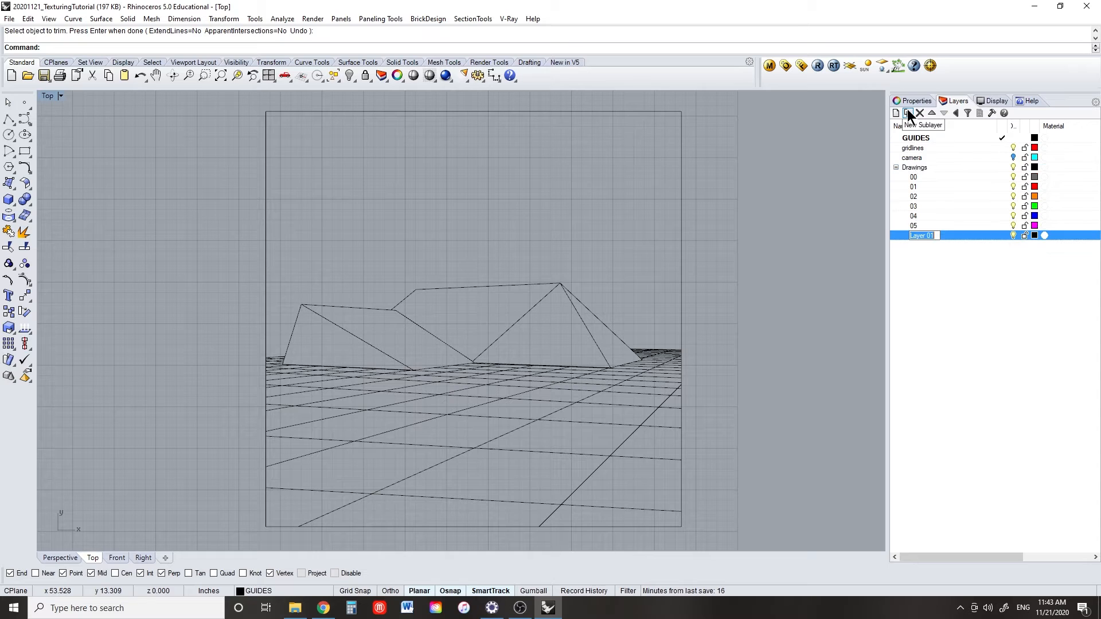
pyautogui.write('06')
pyautogui.press('Return')
pyautogui.click(1035, 235)
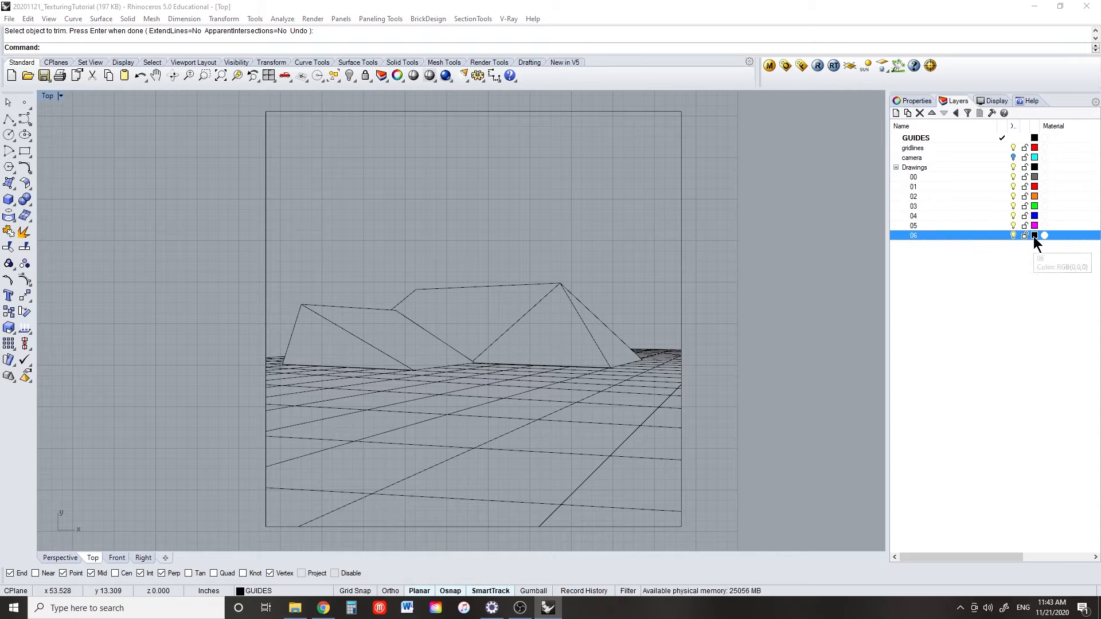
pyautogui.click(472, 344)
pyautogui.click(596, 405)
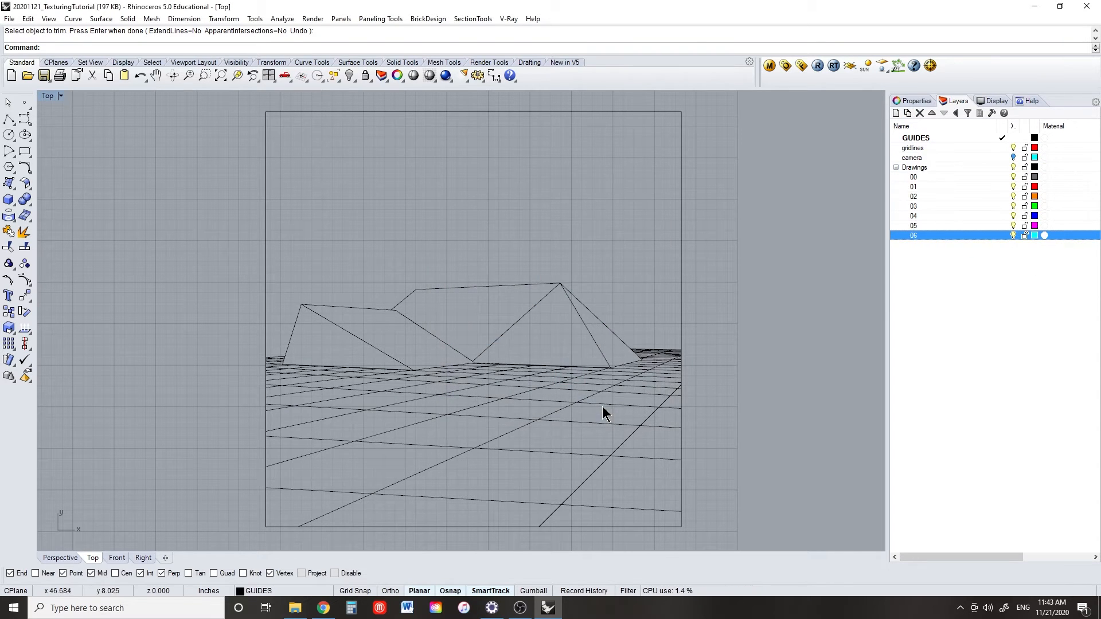
# - Add a sublayer named 07 under Drawings and set its colour to White
pyautogui.click(925, 168)
pyautogui.click(907, 112)
pyautogui.write('07')
pyautogui.press('Return')
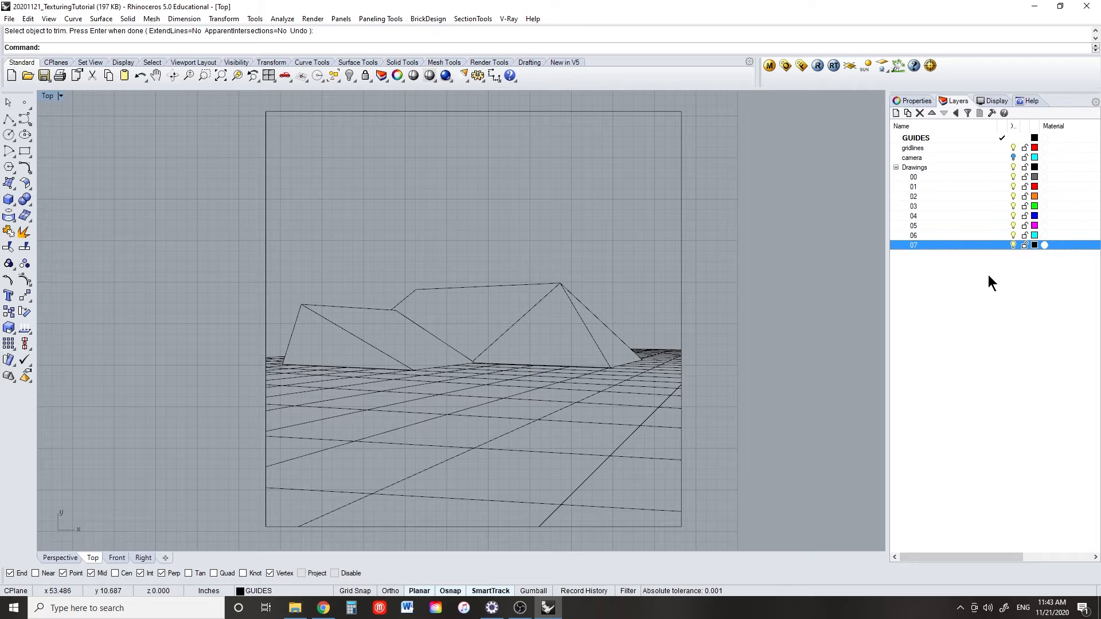
pyautogui.click(1034, 245)
pyautogui.click(458, 205)
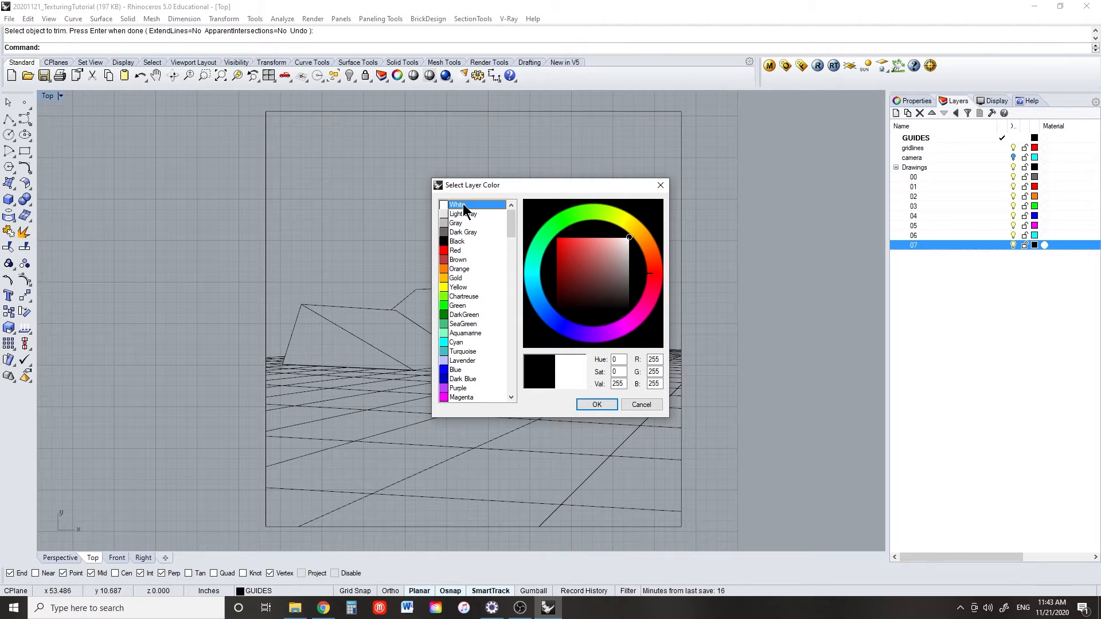
pyautogui.click(594, 405)
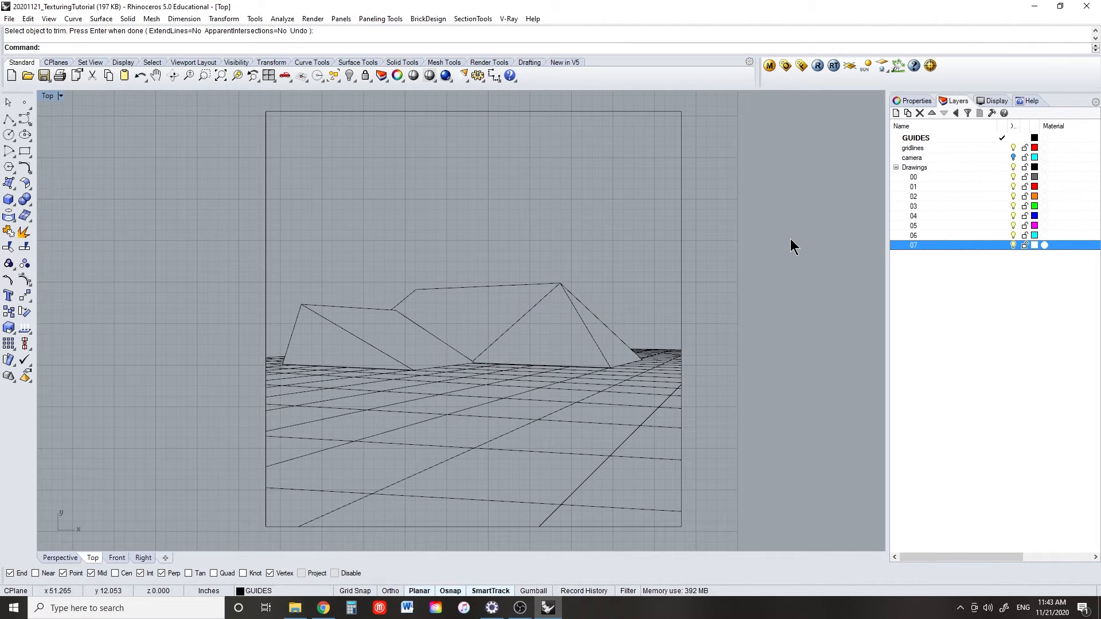
# - Select all curves of the drawing, check their assigned layer in the object properties, and return to the layer list
pyautogui.click(944, 166)
pyautogui.scroll(-2, 806, 247)
pyautogui.moveTo(318, 114); pyautogui.dragTo(813, 510)
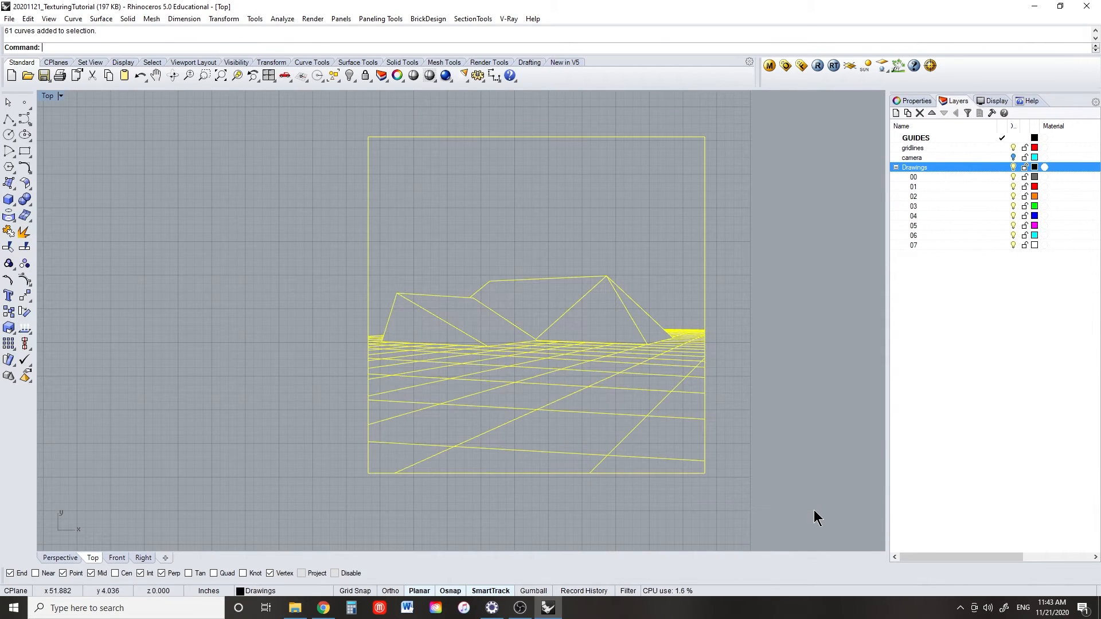
pyautogui.click(914, 101)
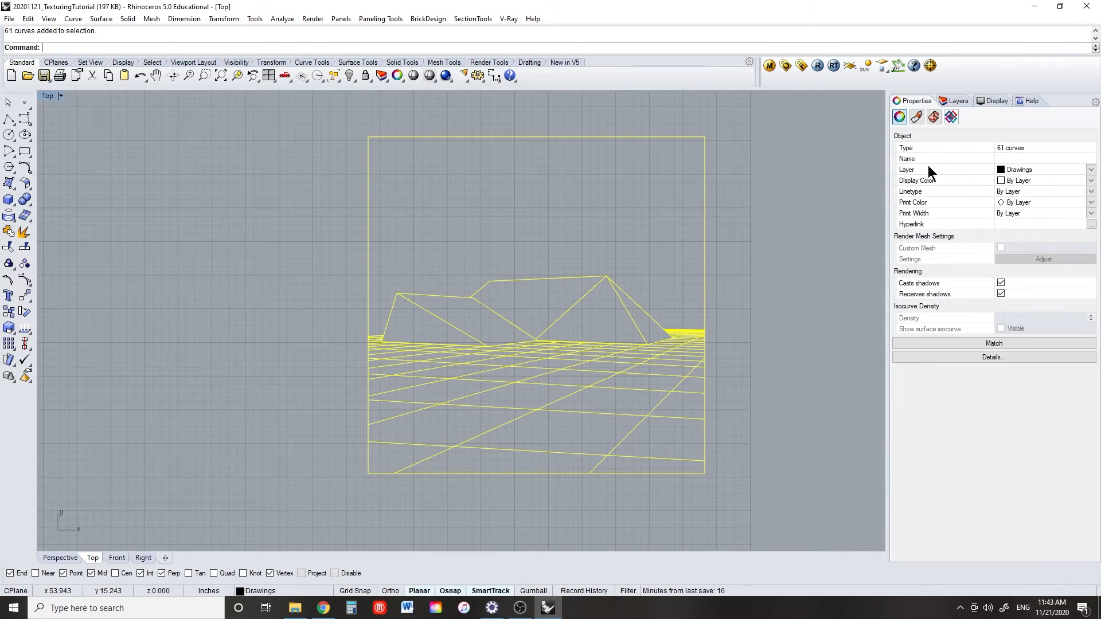
pyautogui.click(818, 175)
pyautogui.click(956, 100)
# - Move the five curves forming the outer silhouette of the faceted volumes, excluding their base edges, to sublayer 04
pyautogui.moveTo(785, 355); pyautogui.dragTo(743, 368, button='right')
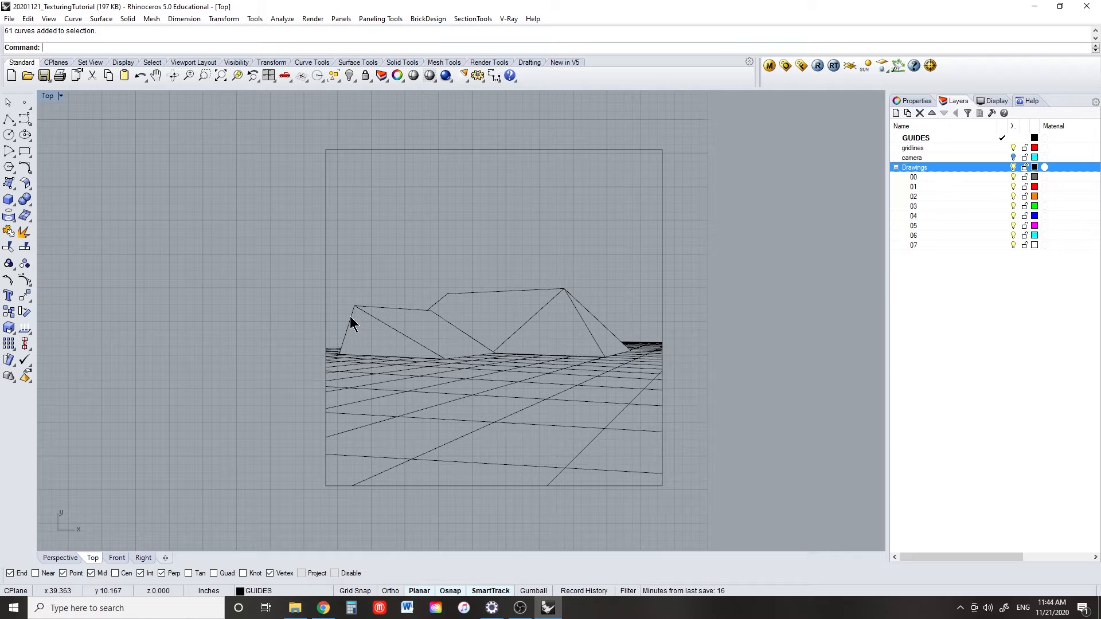
pyautogui.scroll(4, 353, 308)
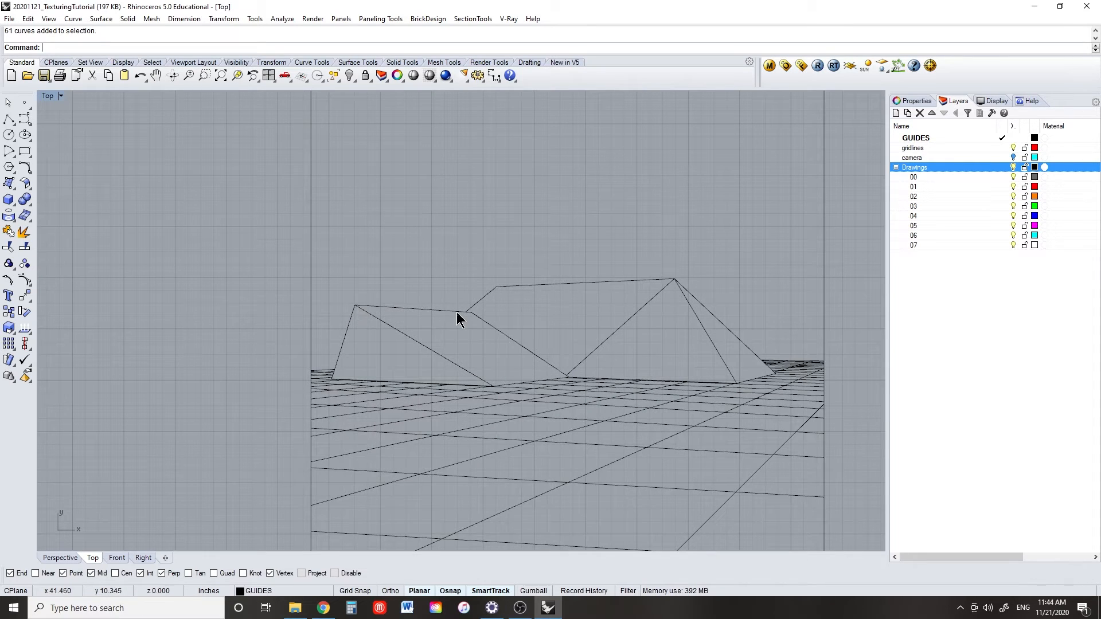
pyautogui.scroll(2, 456, 312)
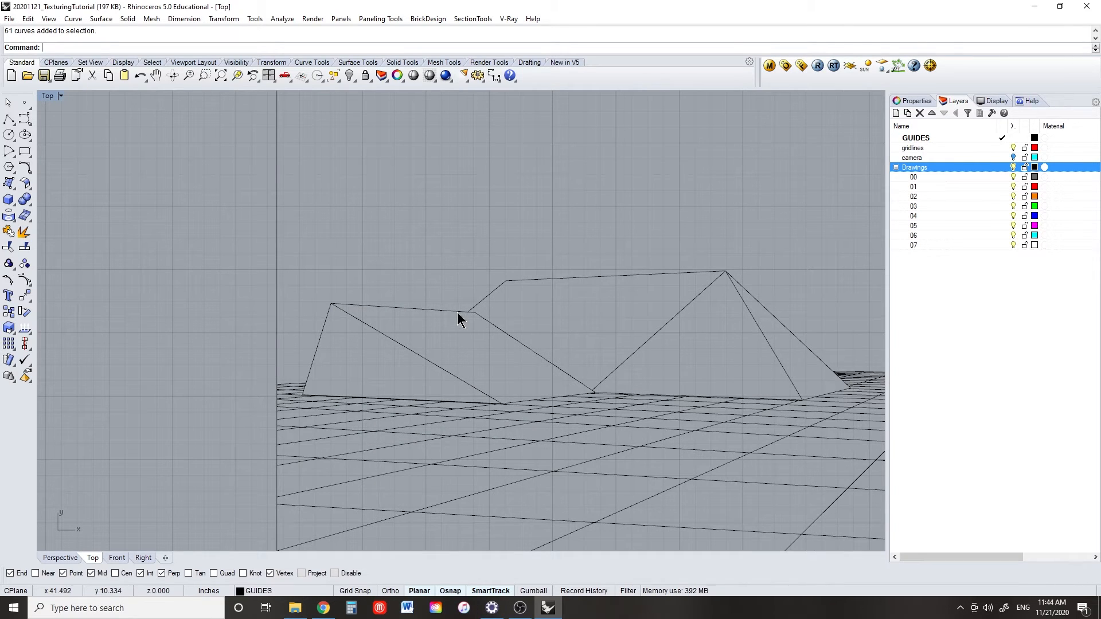
pyautogui.click(796, 338)
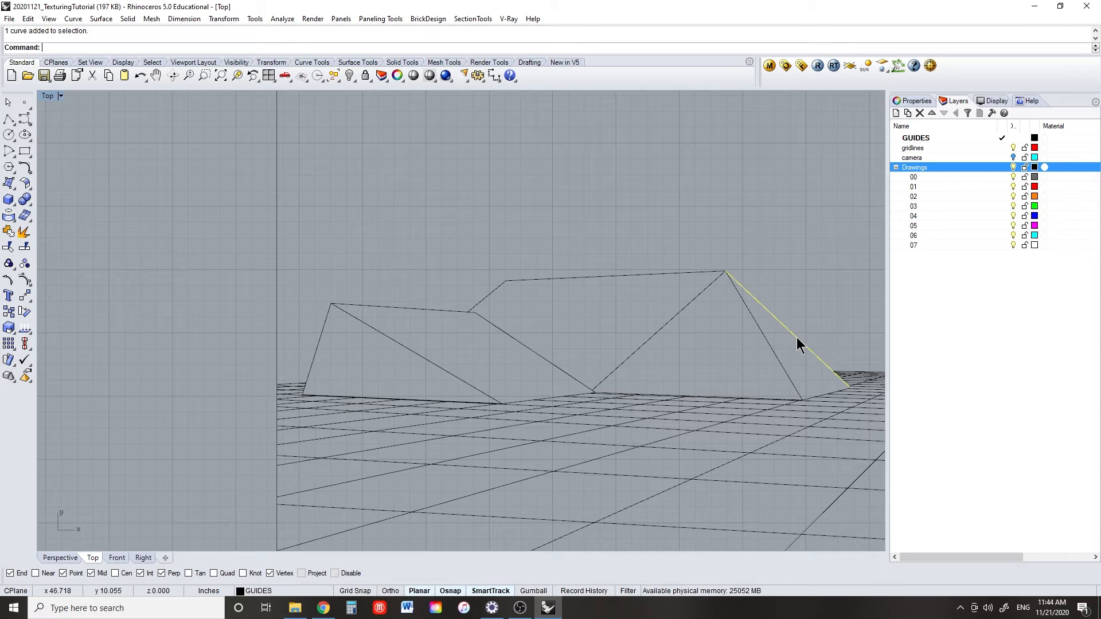
pyautogui.keyDown('shift'); pyautogui.click(686, 273); pyautogui.keyUp('shift')
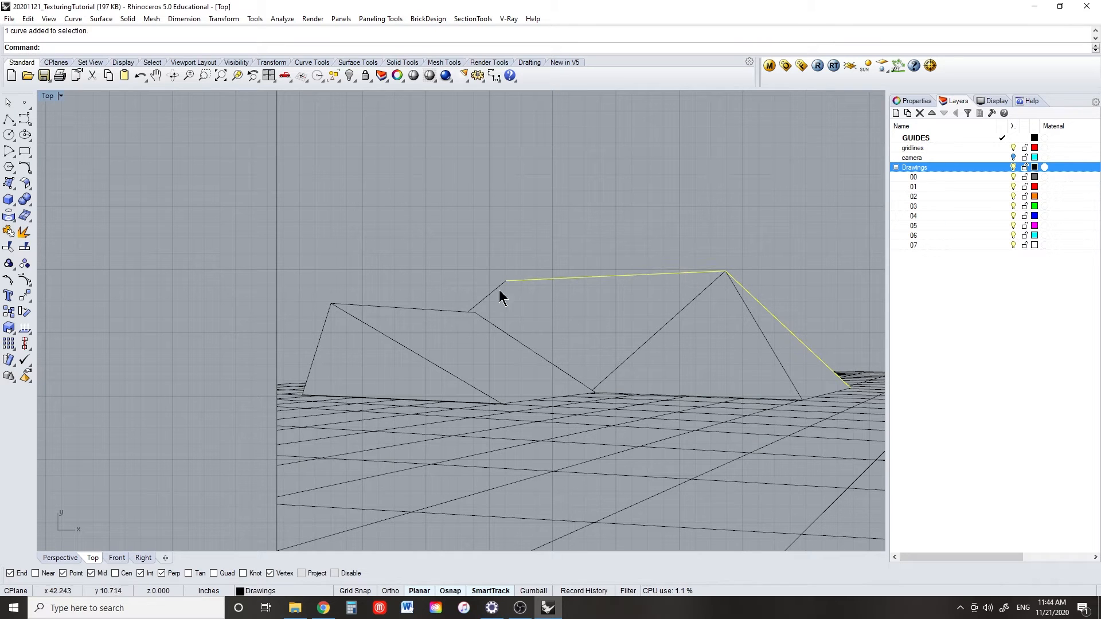
pyautogui.keyDown('shift'); pyautogui.click(387, 307); pyautogui.keyUp('shift')
pyautogui.keyDown('shift'); pyautogui.click(320, 348); pyautogui.keyUp('shift')
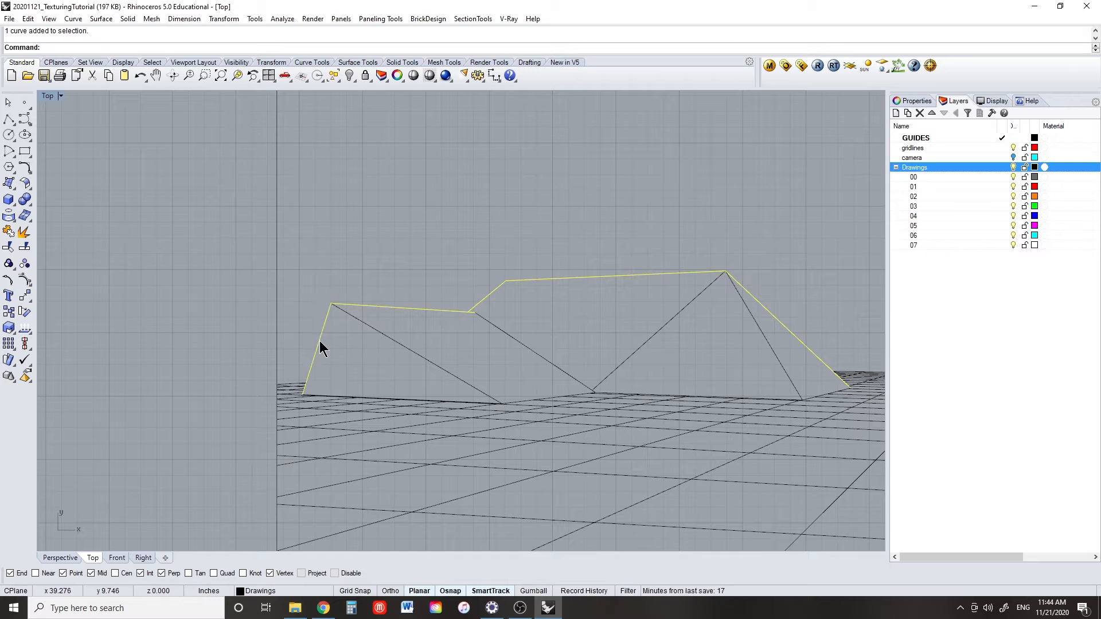
pyautogui.moveTo(665, 215); pyautogui.dragTo(594, 222, button='right')
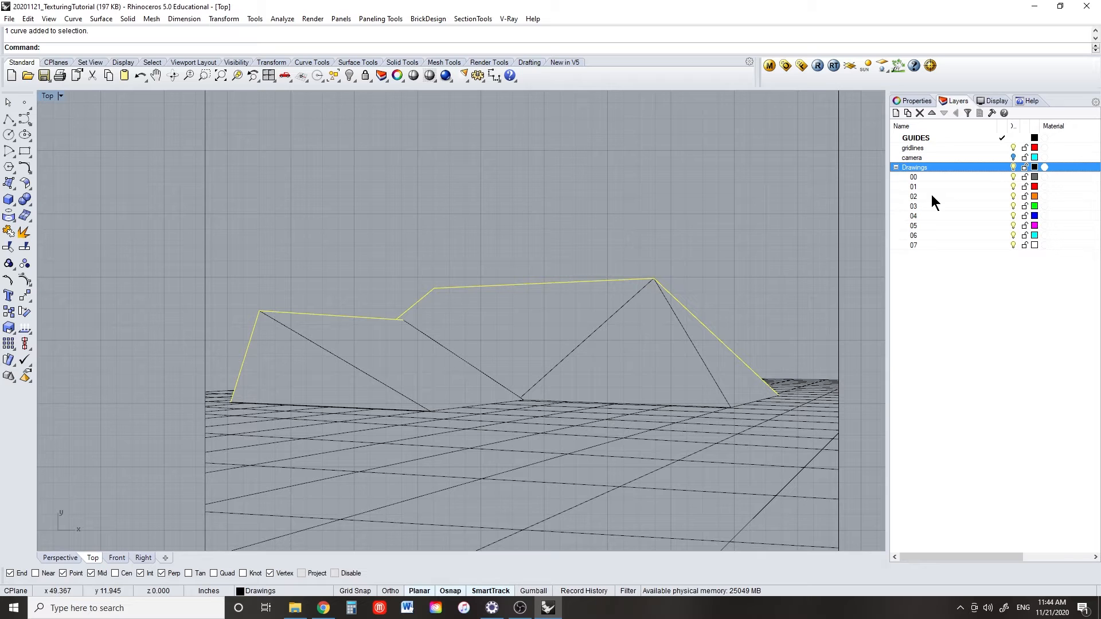
pyautogui.rightClick(924, 214)
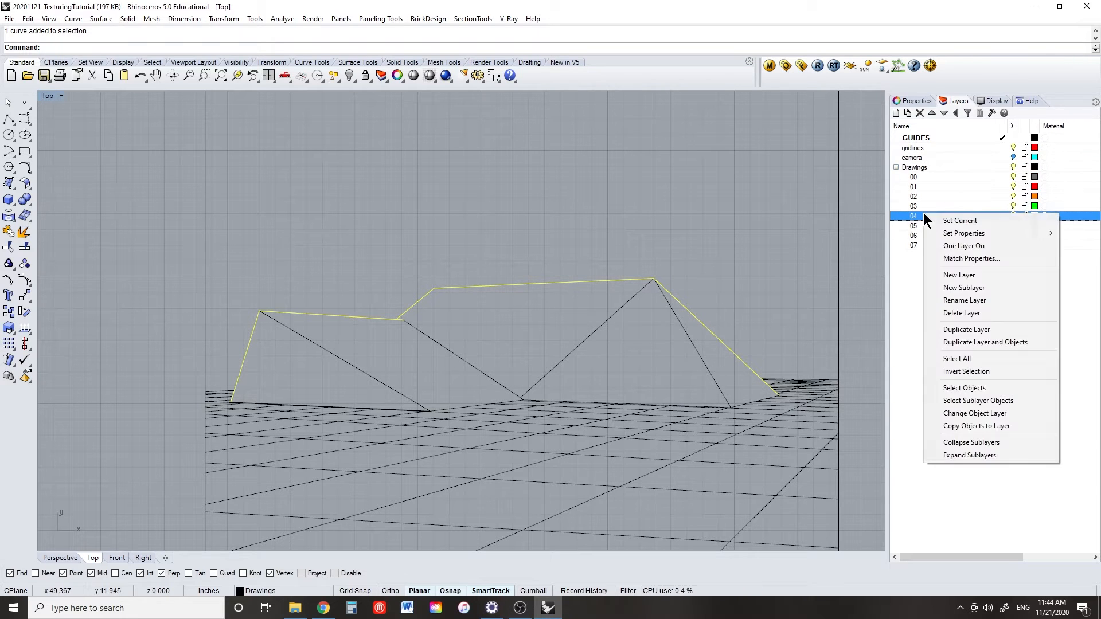
pyautogui.click(986, 413)
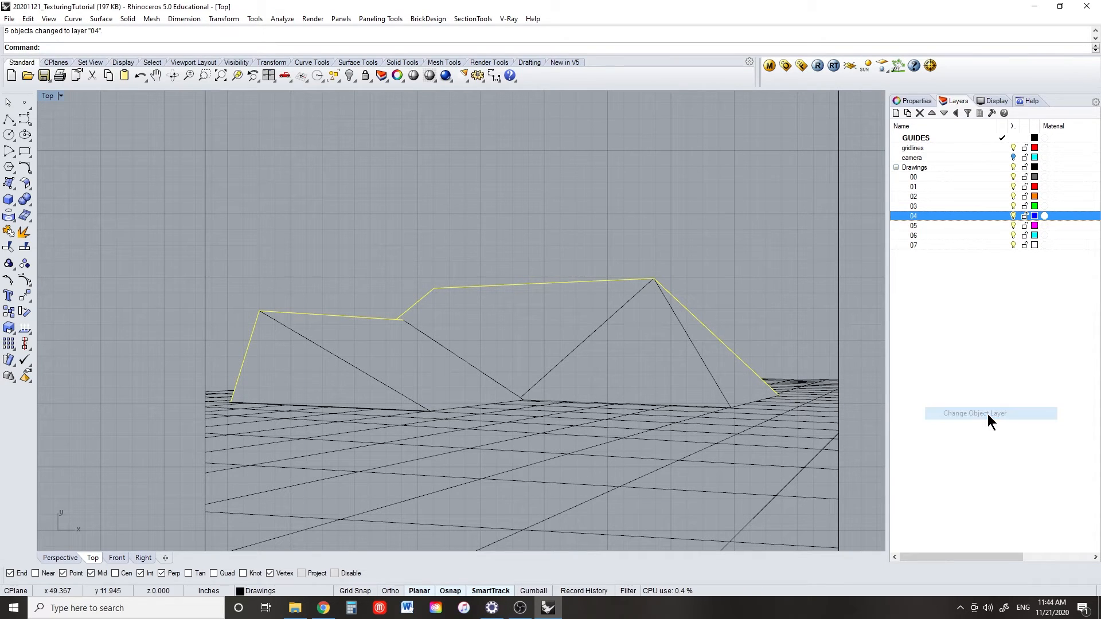
# - Move the four base edges where the faceted volumes meet the ground grid to sublayer 03
pyautogui.click(627, 198)
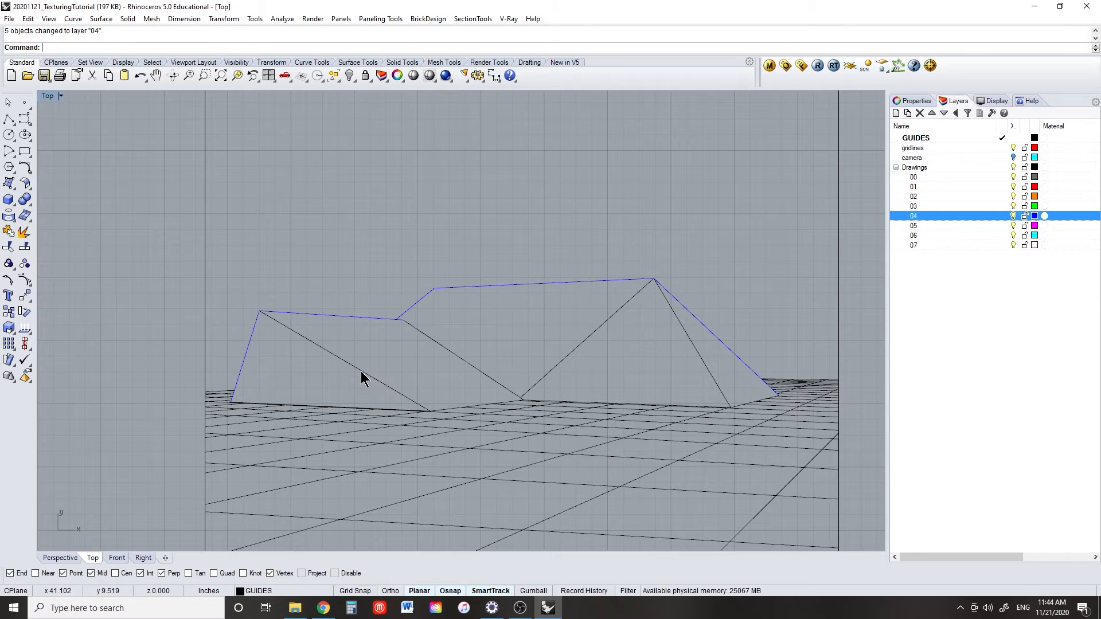
pyautogui.scroll(6, 398, 411)
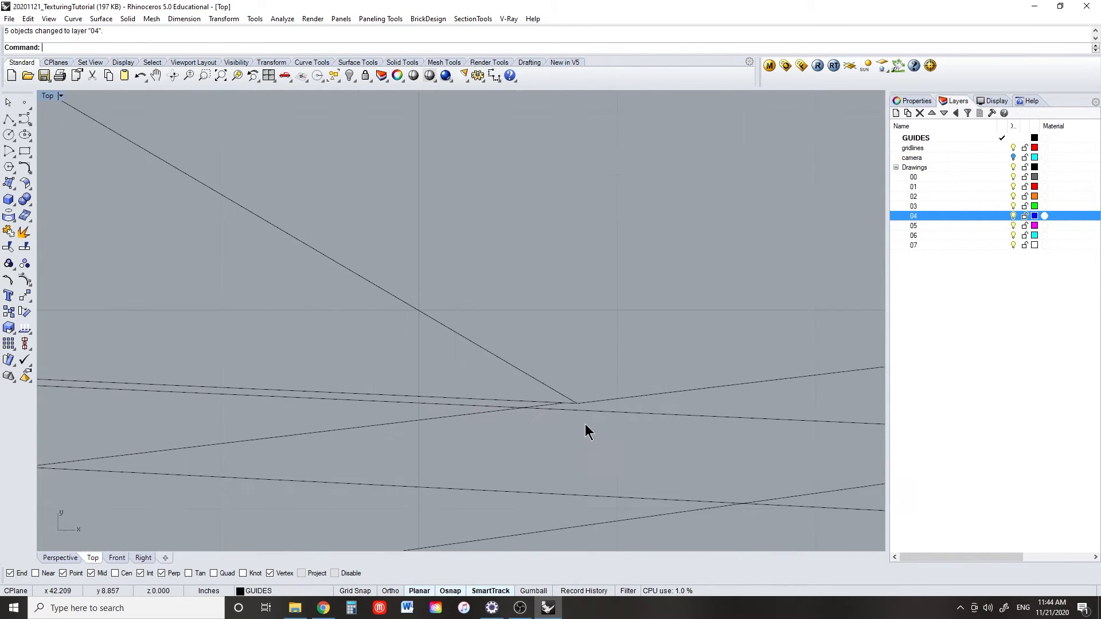
pyautogui.click(536, 403)
pyautogui.keyDown('shift'); pyautogui.click(602, 401); pyautogui.keyUp('shift')
pyautogui.scroll(2, 631, 373)
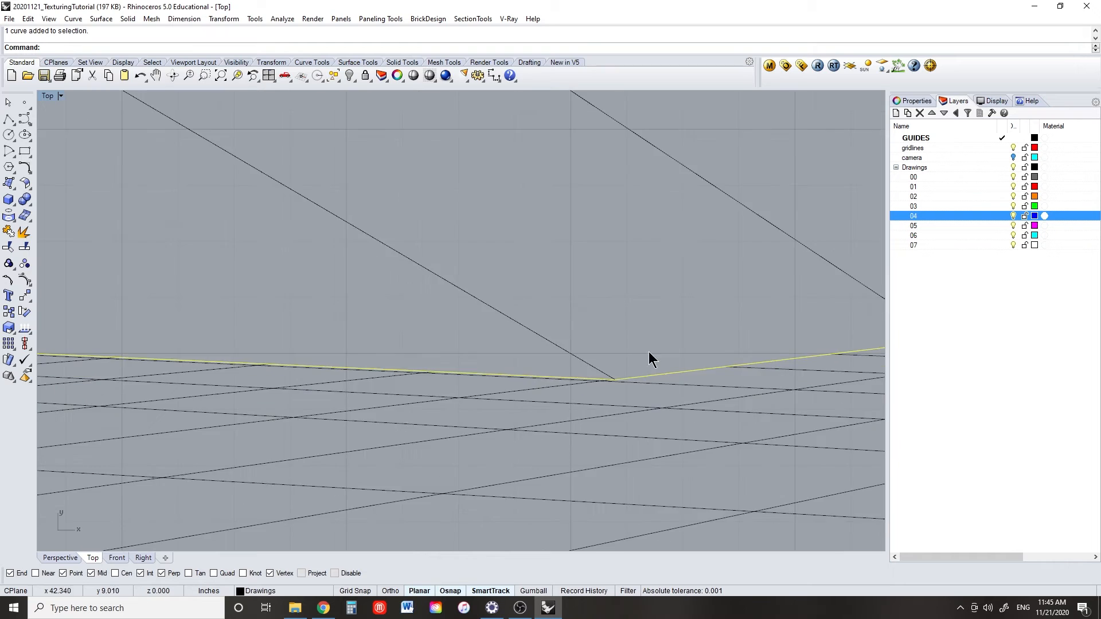
pyautogui.scroll(-2, 649, 352)
pyautogui.moveTo(781, 339); pyautogui.dragTo(405, 357, button='right')
pyautogui.scroll(12, 539, 350)
pyautogui.keyDown('shift'); pyautogui.click(518, 399); pyautogui.keyUp('shift')
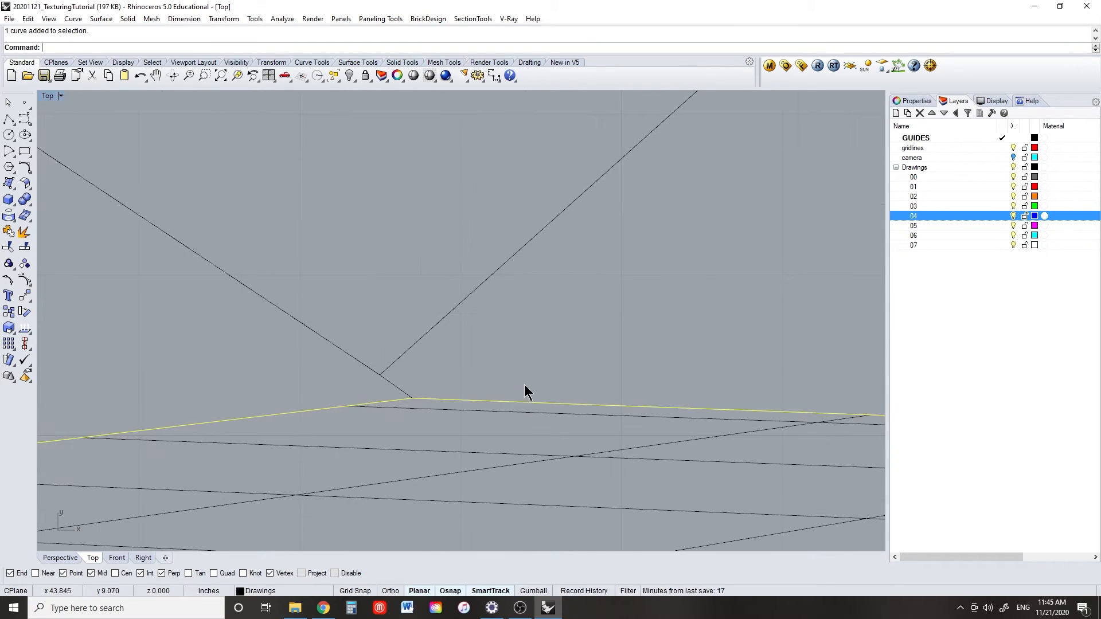
pyautogui.scroll(-16, 544, 361)
pyautogui.moveTo(717, 365); pyautogui.dragTo(452, 377, button='right')
pyautogui.scroll(12, 593, 362)
pyautogui.keyDown('shift'); pyautogui.click(649, 422); pyautogui.keyUp('shift')
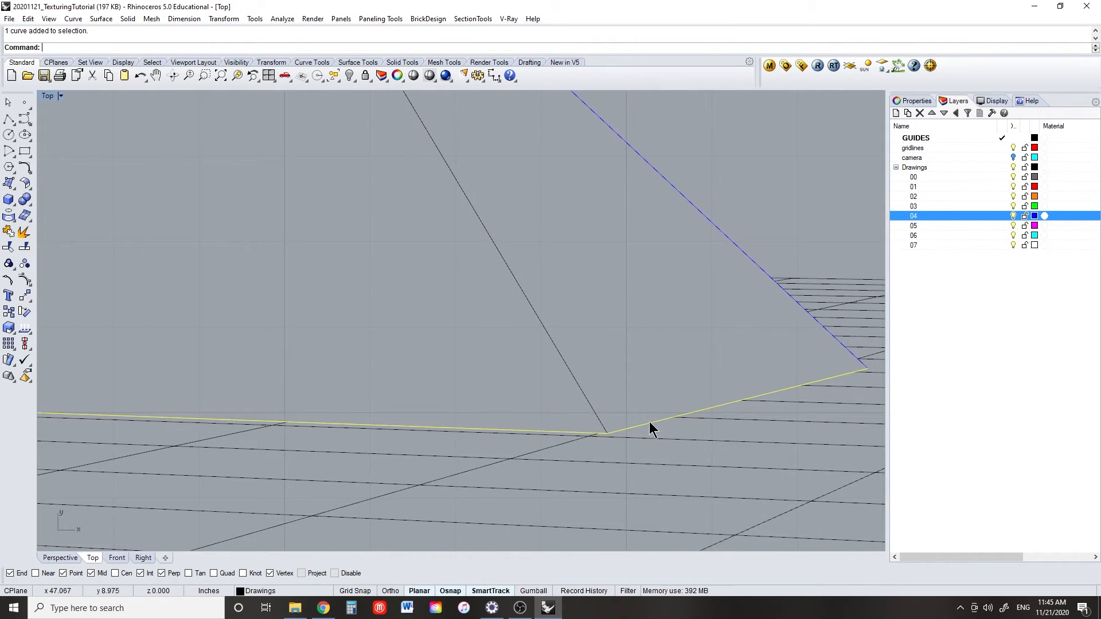
pyautogui.scroll(-10, 650, 427)
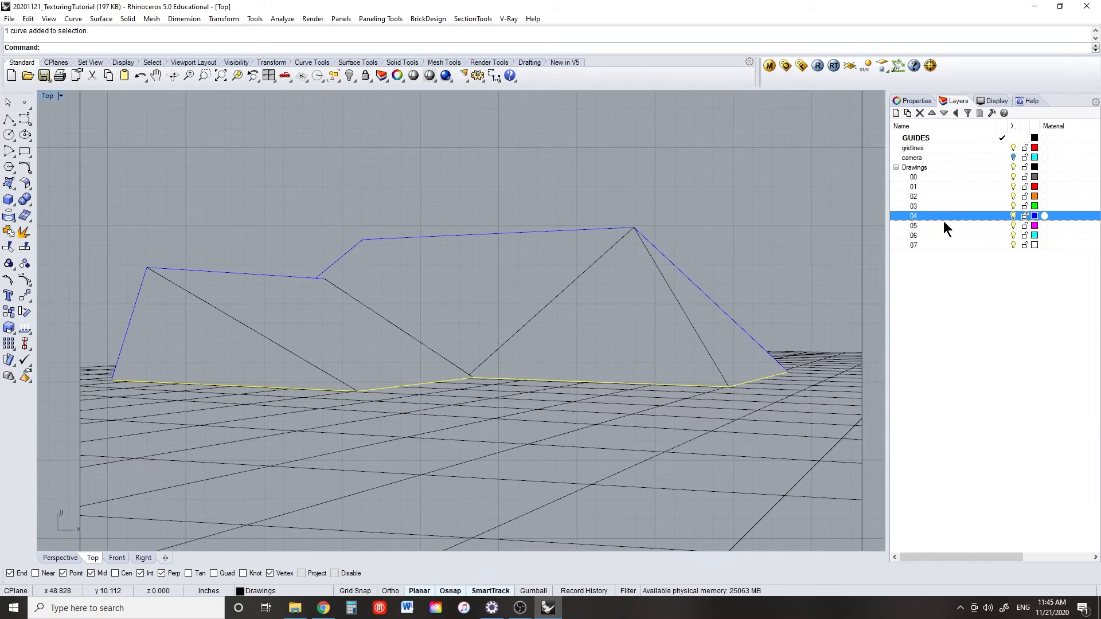
pyautogui.rightClick(918, 206)
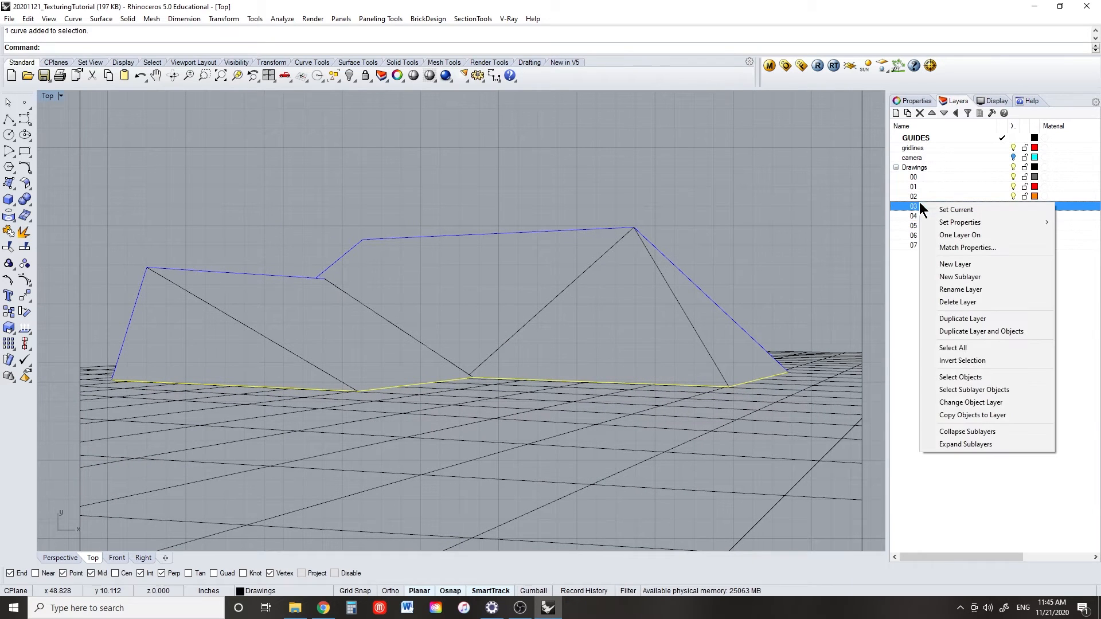
pyautogui.click(968, 402)
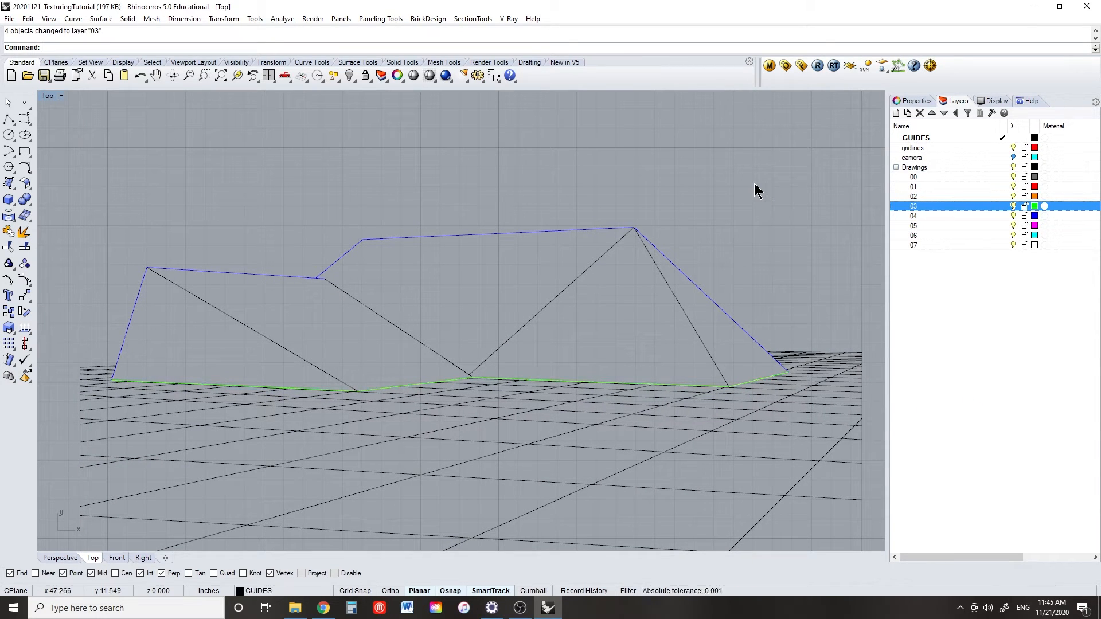
# - Move the two interior fold lines, one on the small volume and one below the highest peak, to sublayer 02
pyautogui.click(270, 339)
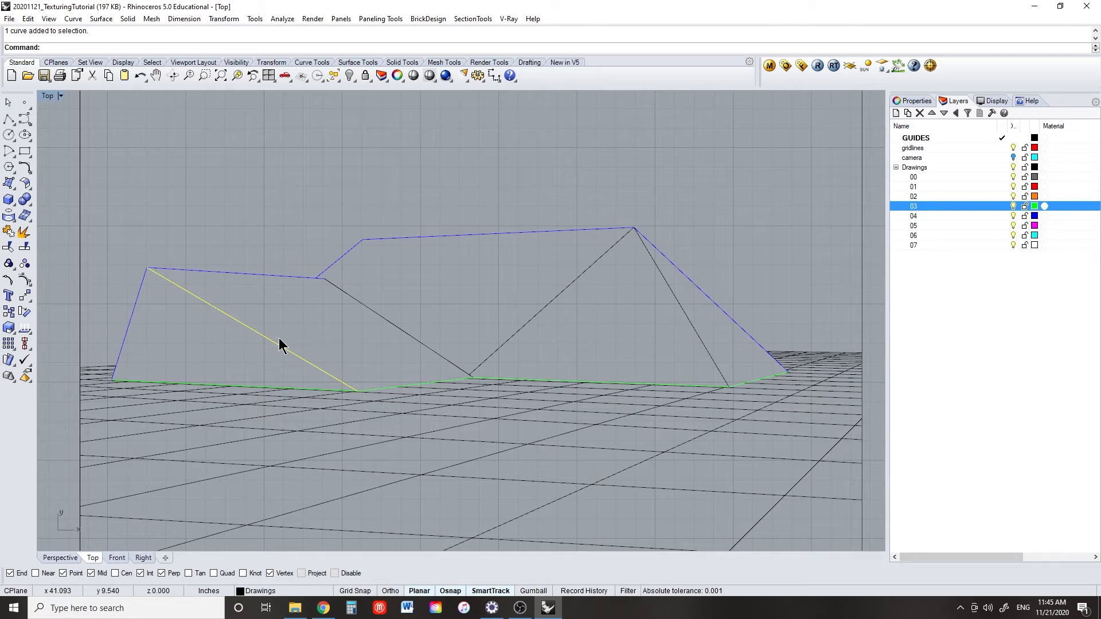
pyautogui.keyDown('shift'); pyautogui.click(692, 323); pyautogui.keyUp('shift')
pyautogui.rightClick(930, 197)
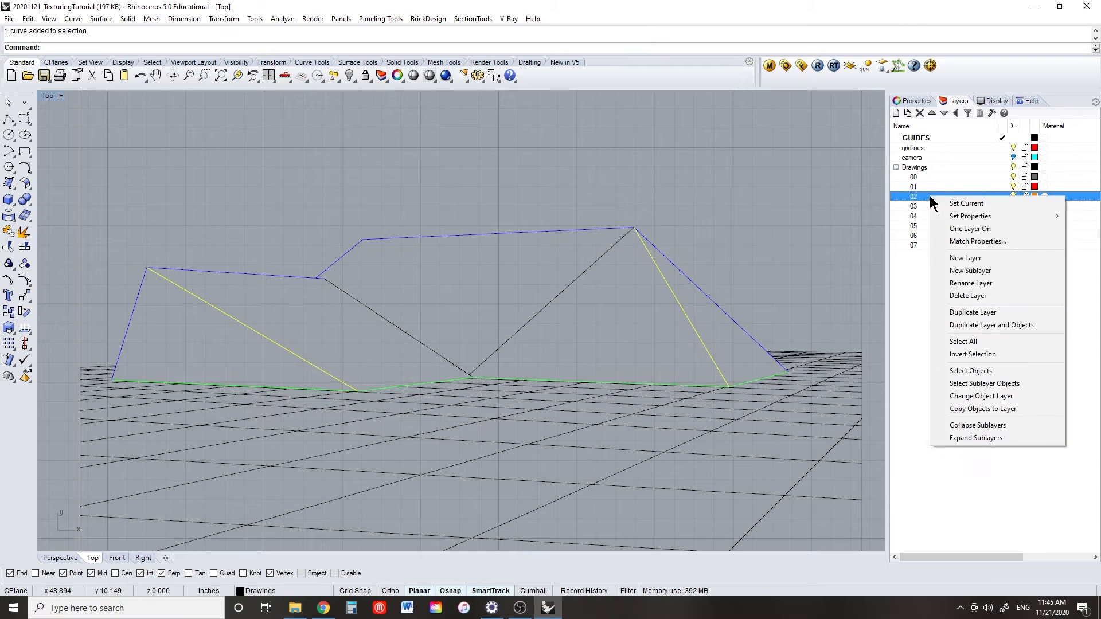
pyautogui.click(972, 398)
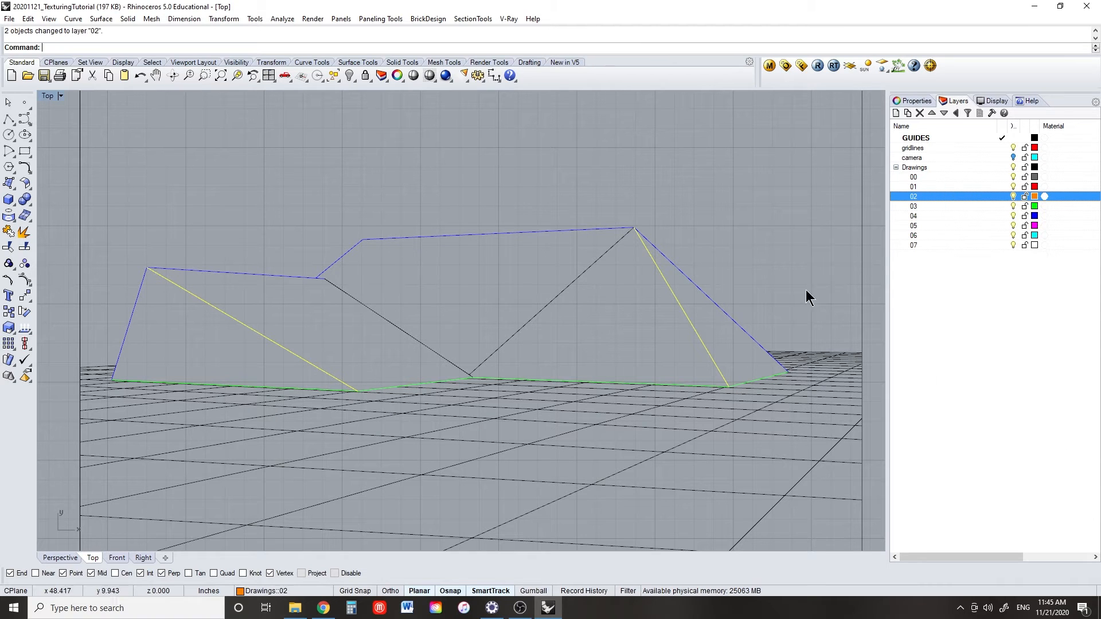
# - Join the slanted edge between the two volumes with its short end segment and move it to sublayer 01
pyautogui.click(409, 332)
pyautogui.scroll(5, 456, 376)
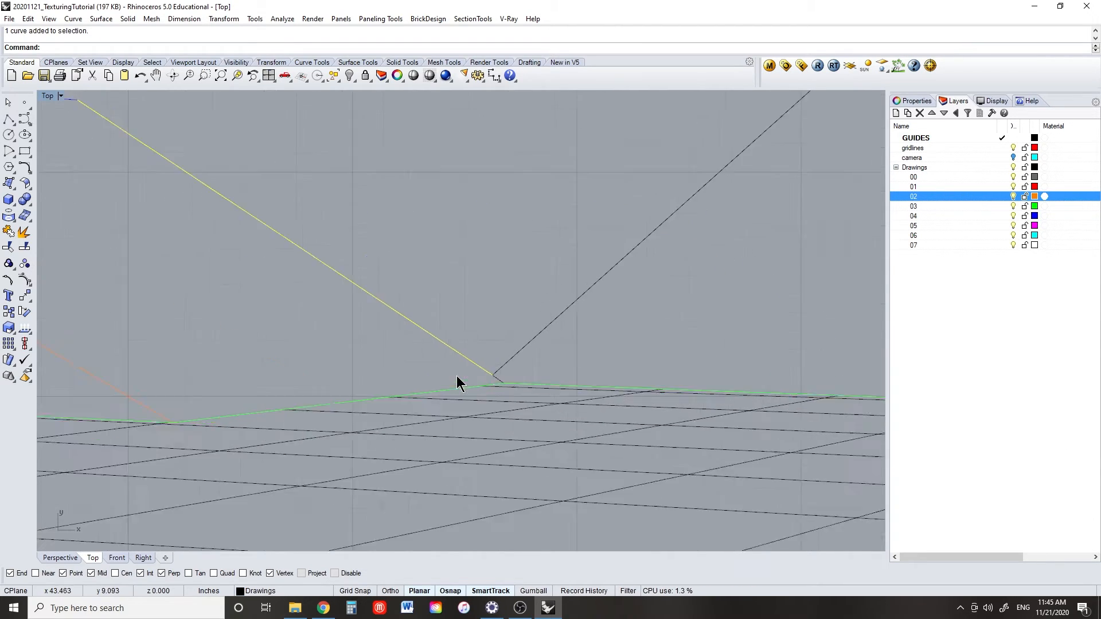
pyautogui.scroll(-5, 404, 352)
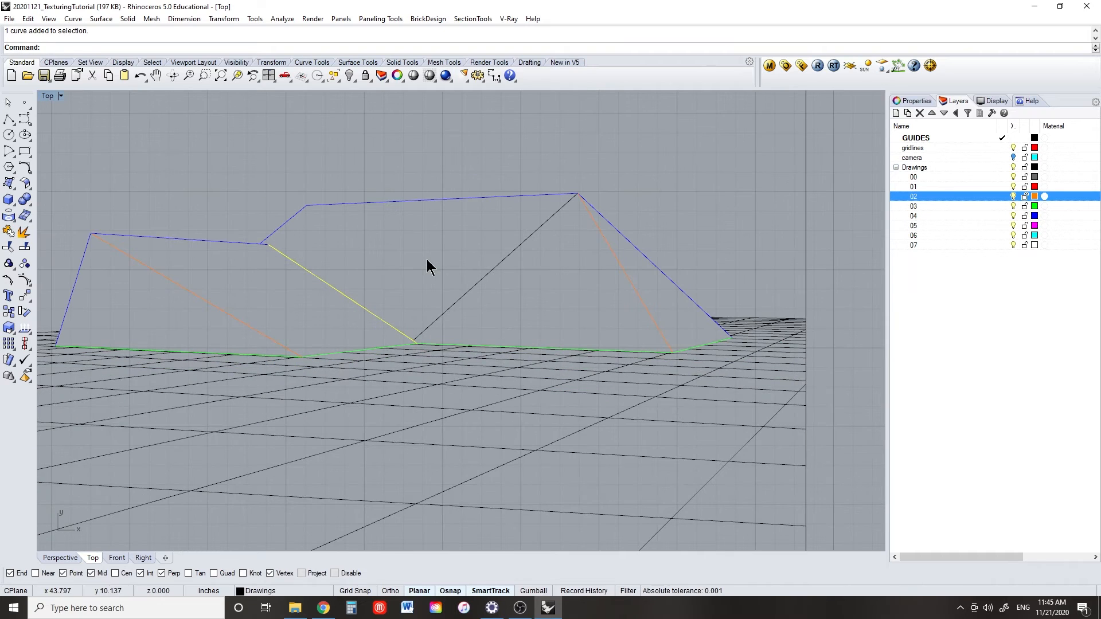
pyautogui.hotkey('ctrl', 'j')
pyautogui.rightClick(923, 187)
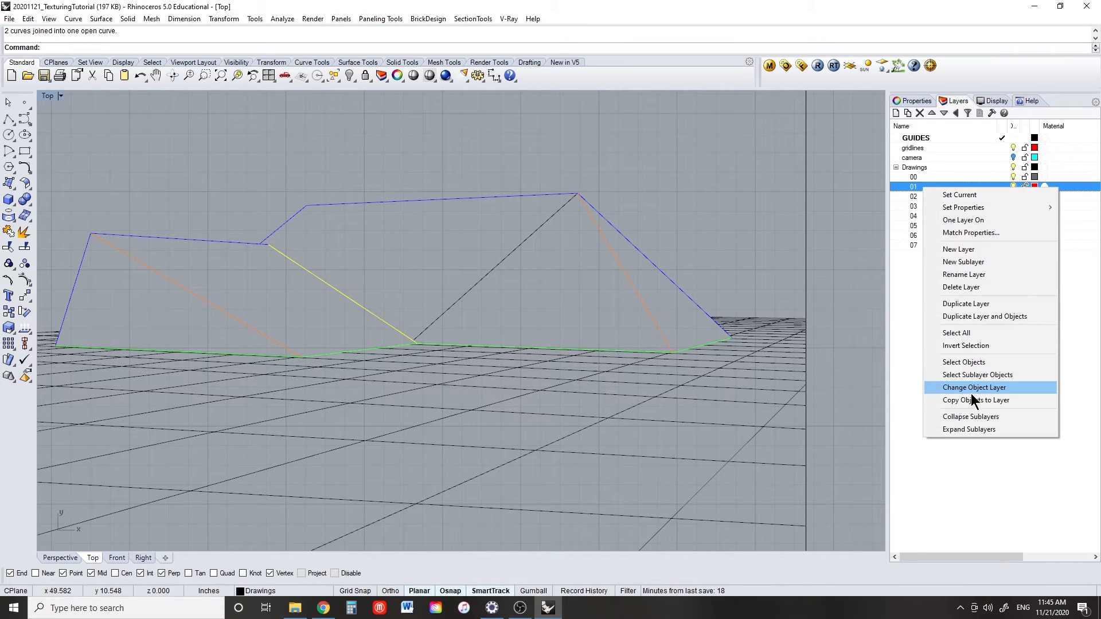
pyautogui.click(967, 389)
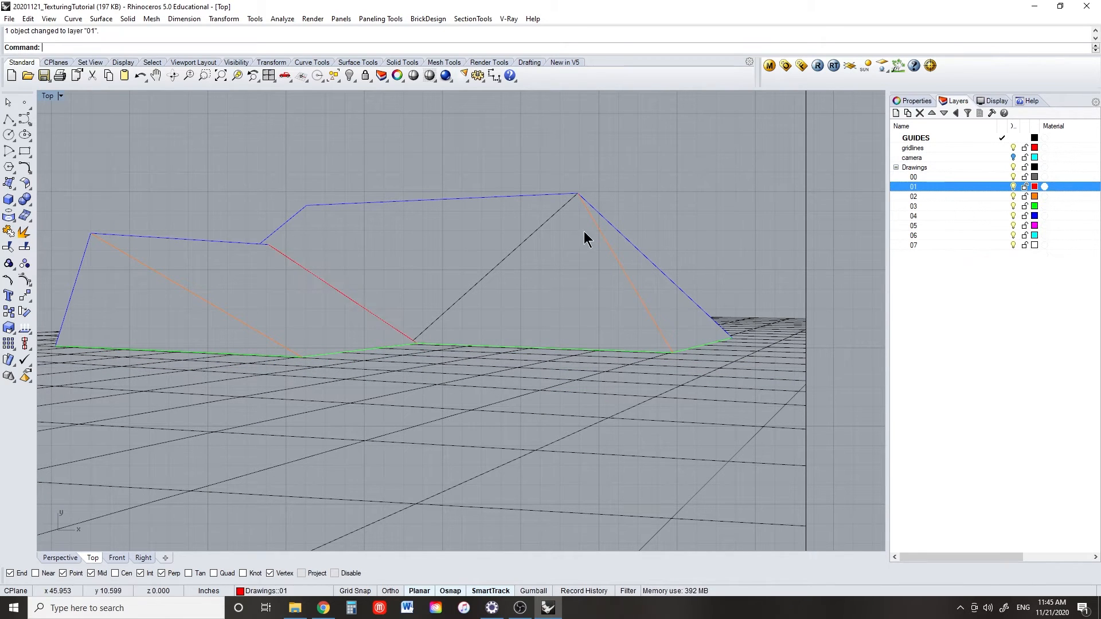
# - Delete the remaining black diagonal running from the highest peak down to the middle of the base line
pyautogui.click(488, 272)
pyautogui.moveTo(411, 262); pyautogui.dragTo(476, 270, button='right')
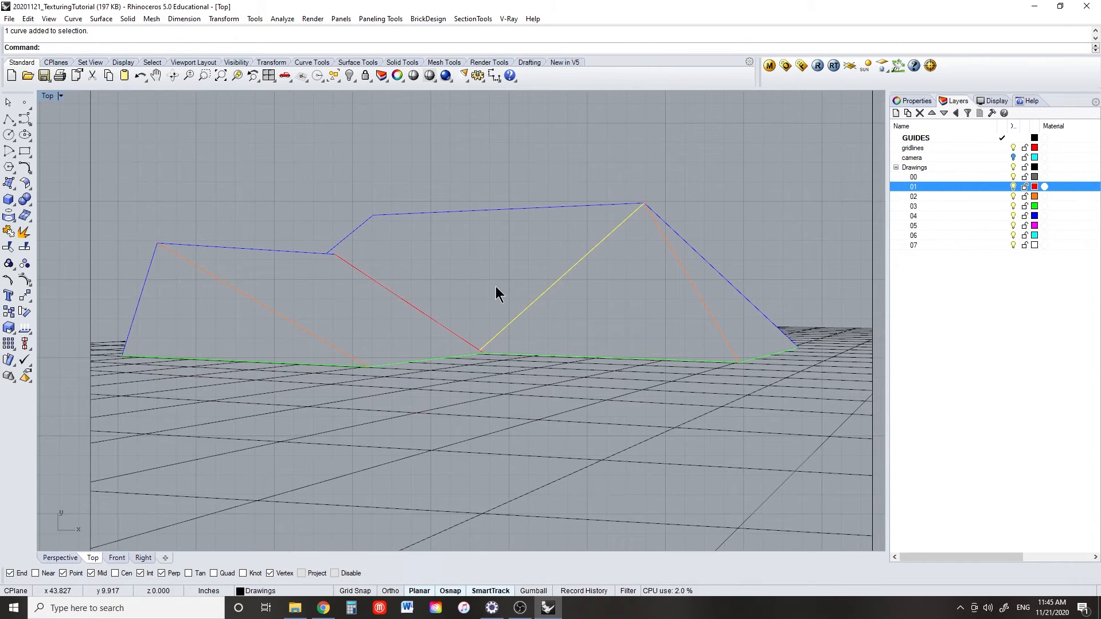
pyautogui.press('Delete')
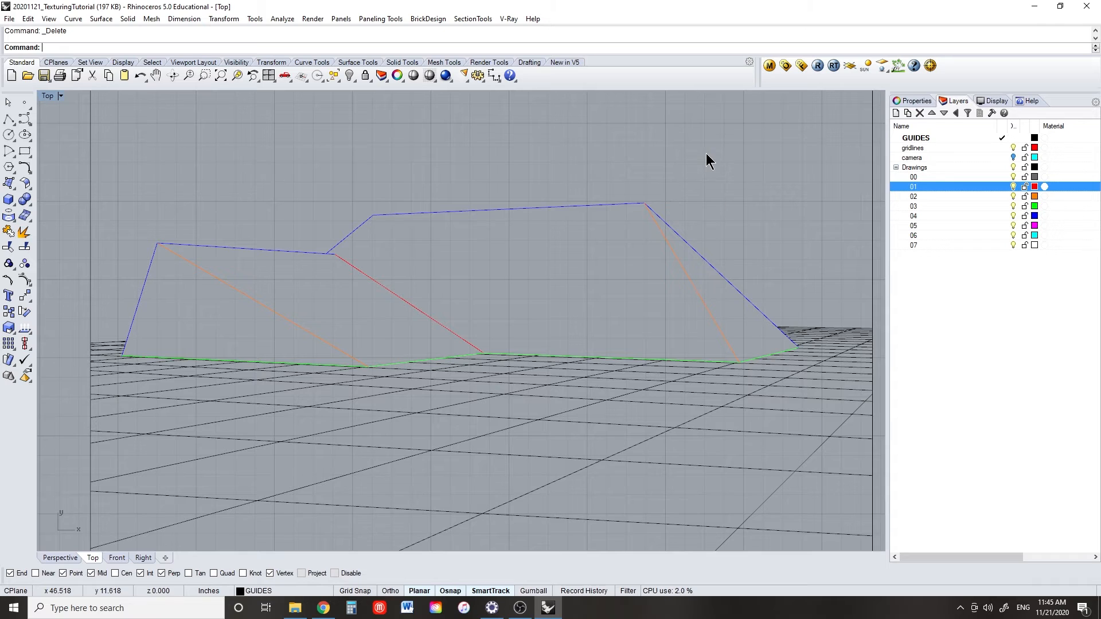
# - Turn off sublayers 04, 03, 02 and 01 so only the ground grid and frame remain
pyautogui.scroll(-3, 709, 160)
pyautogui.moveTo(712, 167); pyautogui.dragTo(659, 216, button='right')
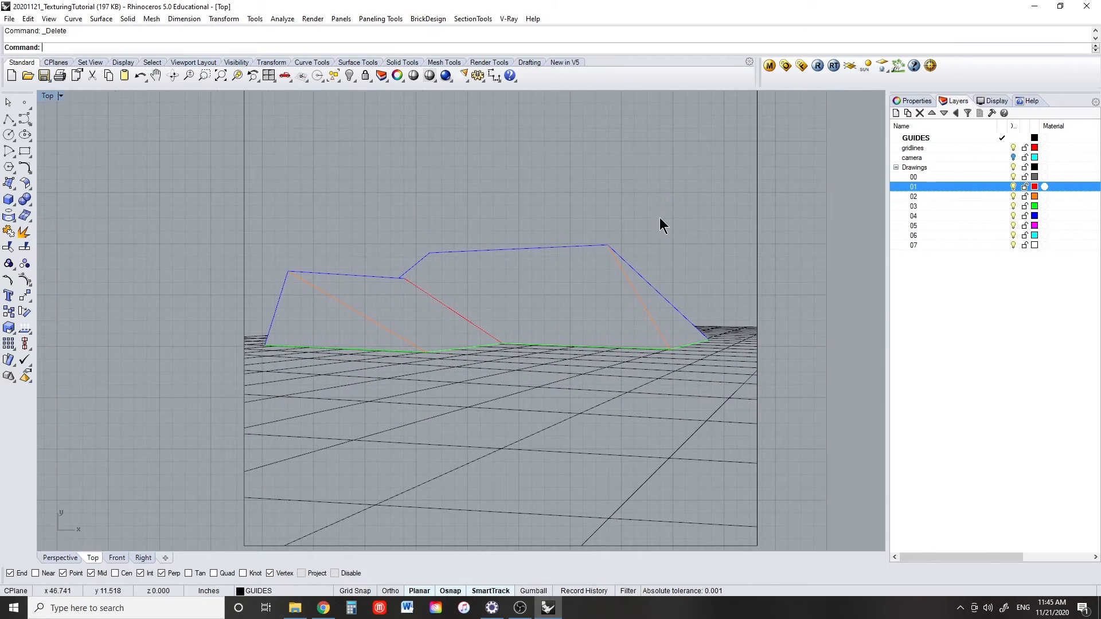
pyautogui.click(1013, 216)
pyautogui.click(1014, 206)
pyautogui.click(1013, 197)
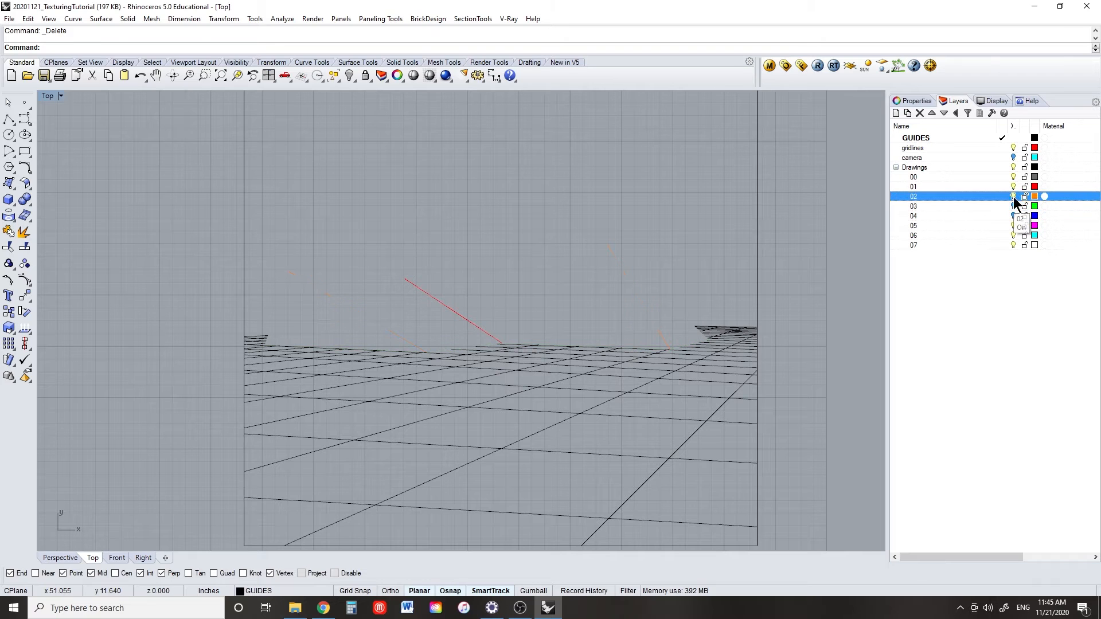
pyautogui.click(1013, 186)
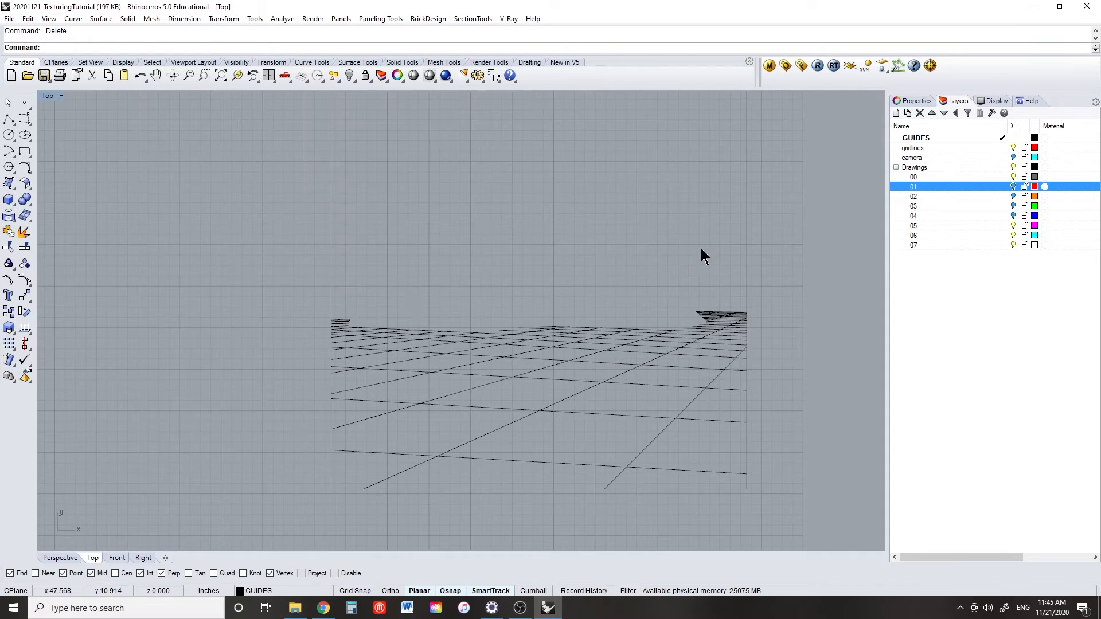
# - Move all ground grid curves, without the surrounding frame, to sublayer 00
pyautogui.moveTo(217, 255); pyautogui.dragTo(834, 537)
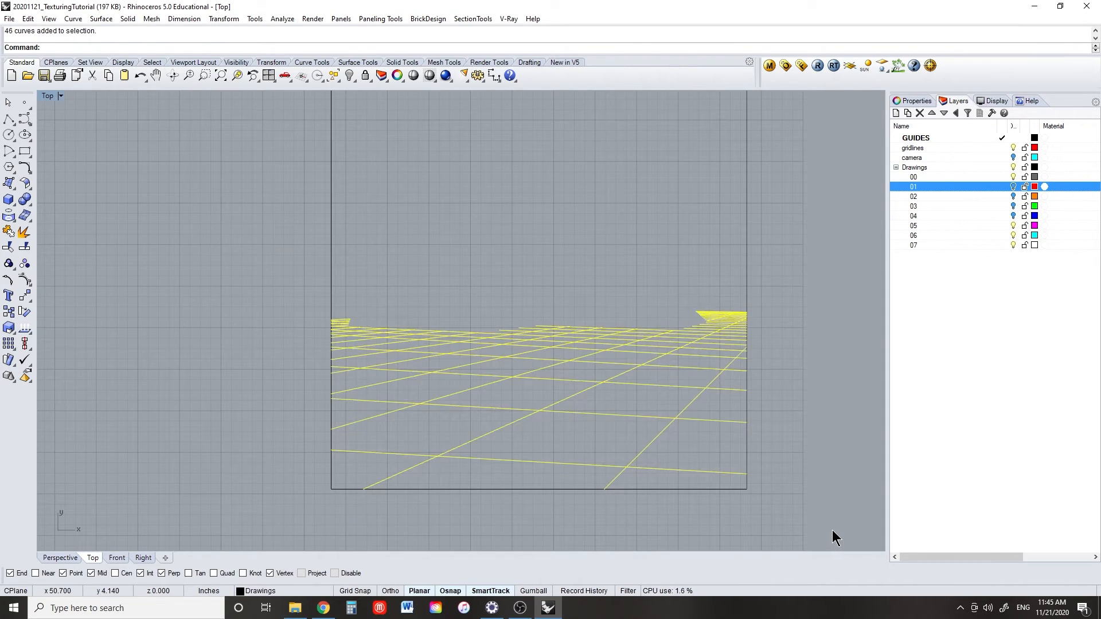
pyautogui.rightClick(982, 177)
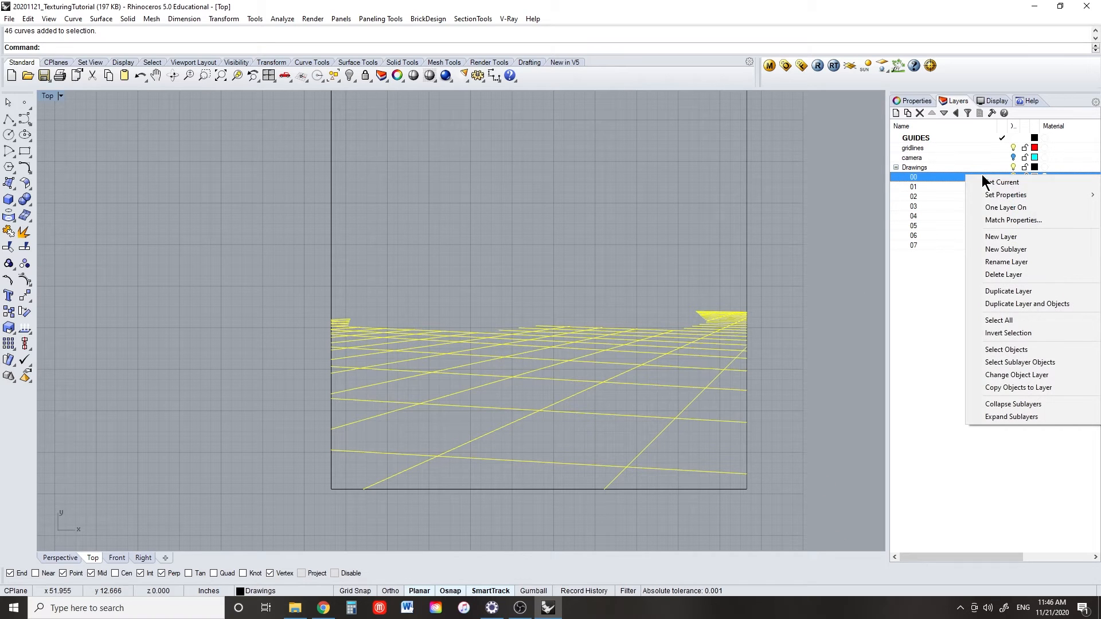
pyautogui.click(1020, 375)
pyautogui.click(805, 229)
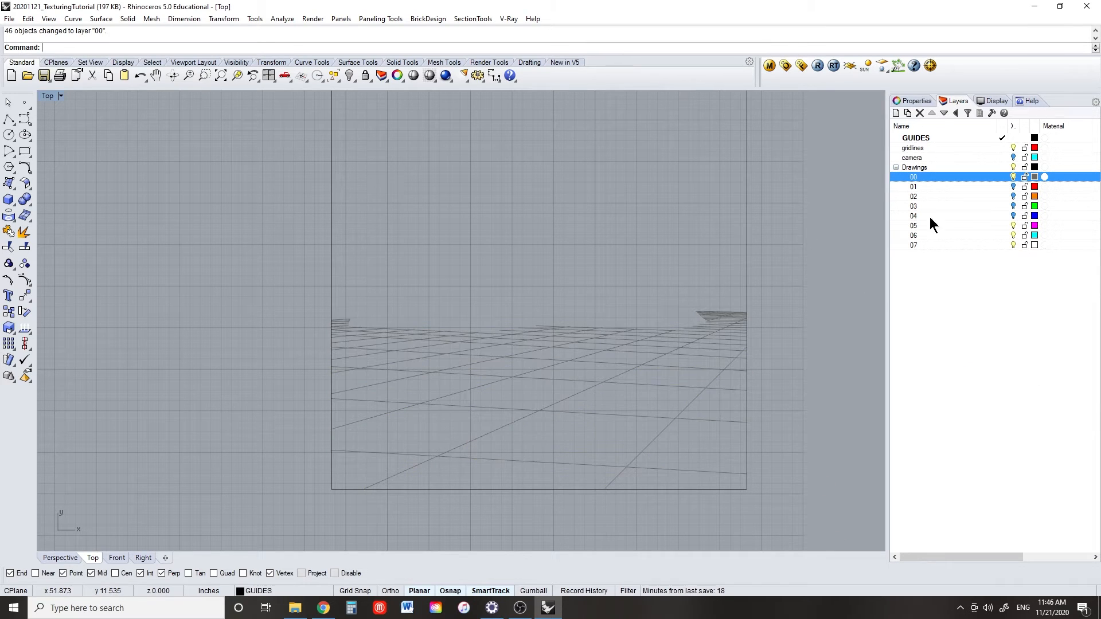
# - Turn sublayers 01, 02 and 04 back on
pyautogui.click(1013, 187)
pyautogui.click(1015, 197)
pyautogui.click(1017, 207)
pyautogui.click(1015, 216)
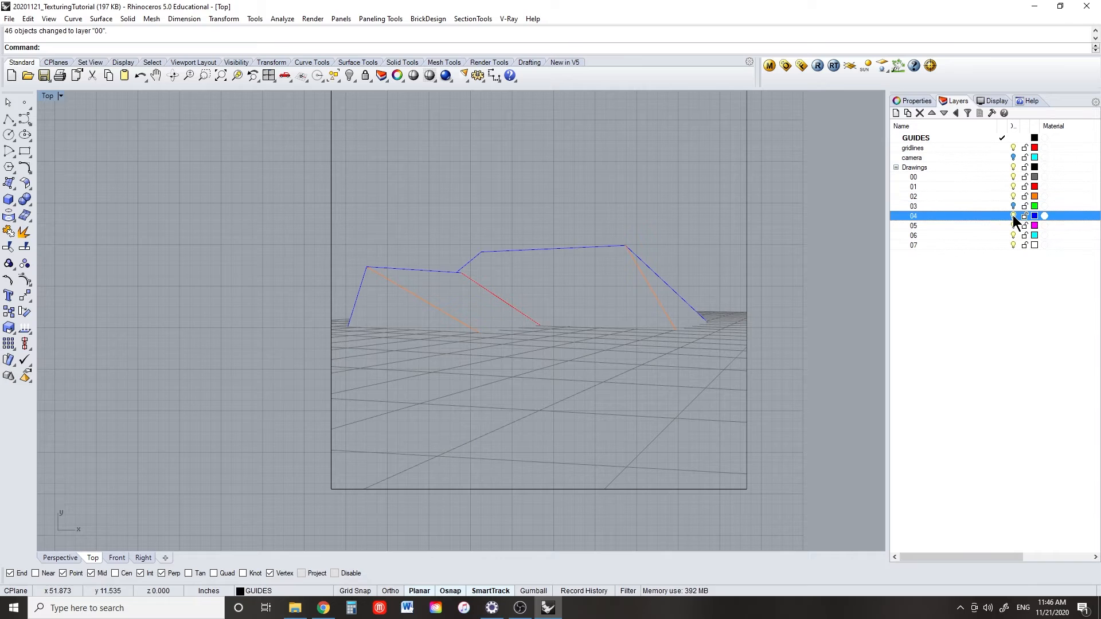
# - Move the square frame around the drawing to sublayer 02
pyautogui.moveTo(824, 233); pyautogui.dragTo(790, 271, button='right')
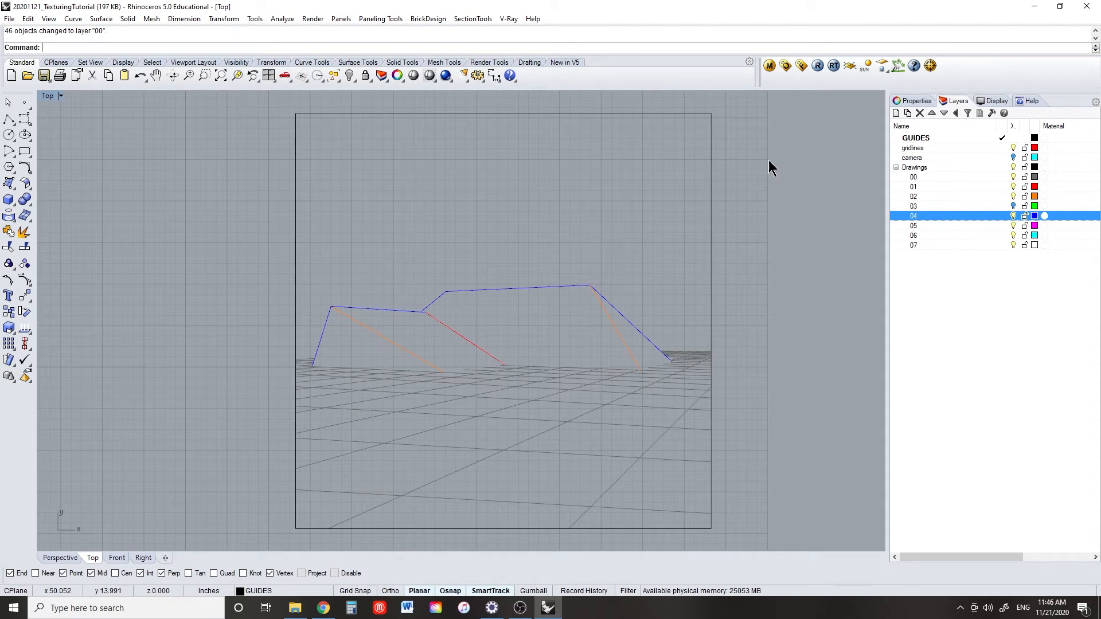
pyautogui.moveTo(768, 160); pyautogui.dragTo(667, 193)
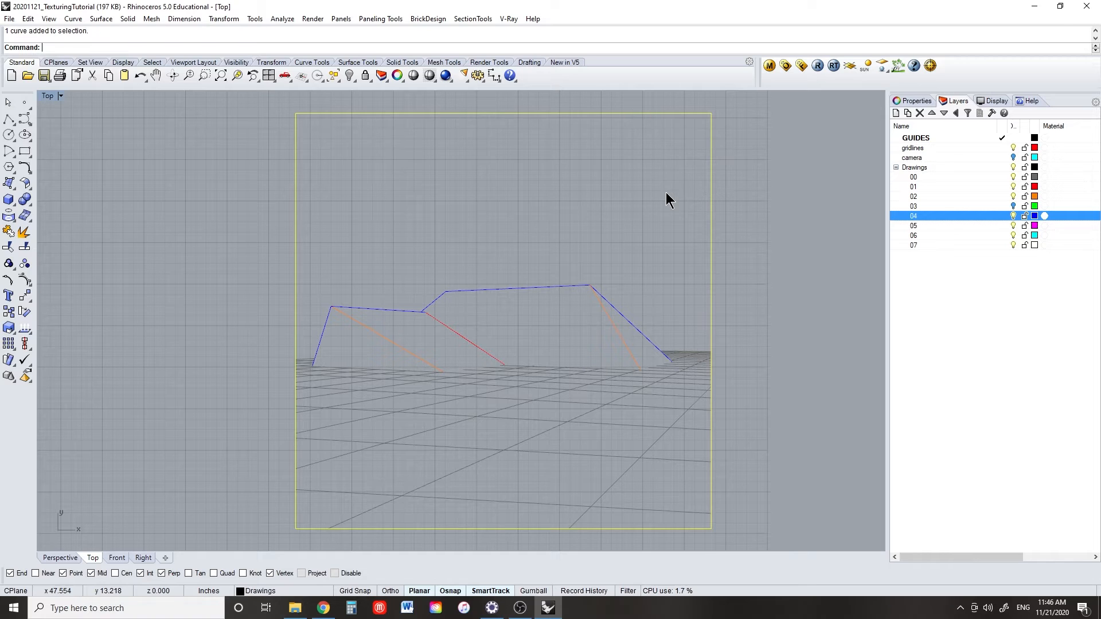
pyautogui.rightClick(922, 196)
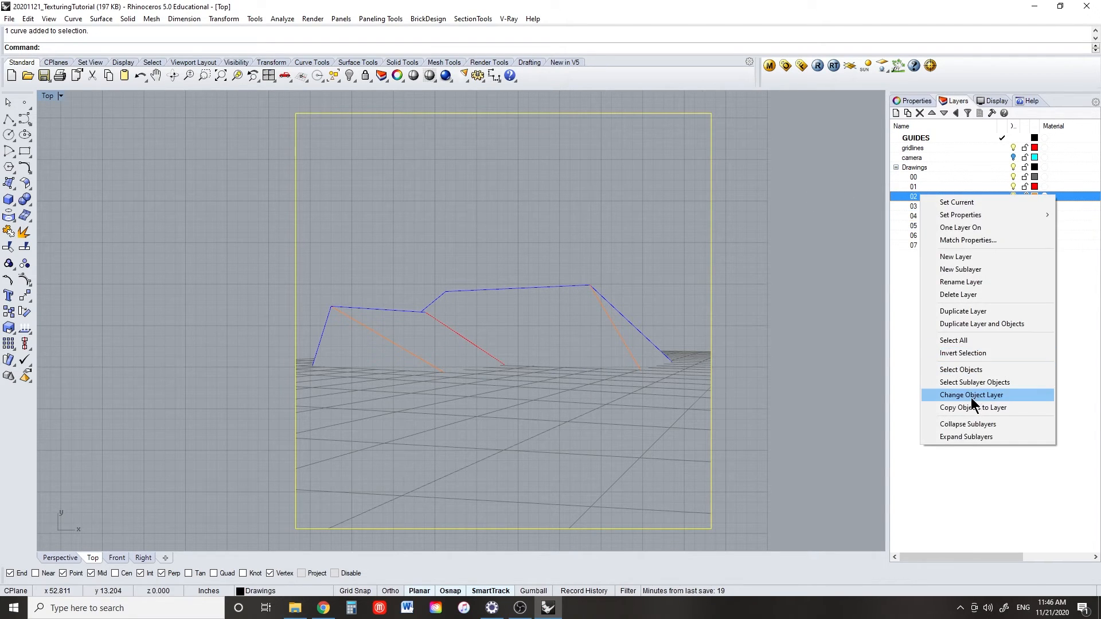
pyautogui.click(971, 398)
pyautogui.click(773, 276)
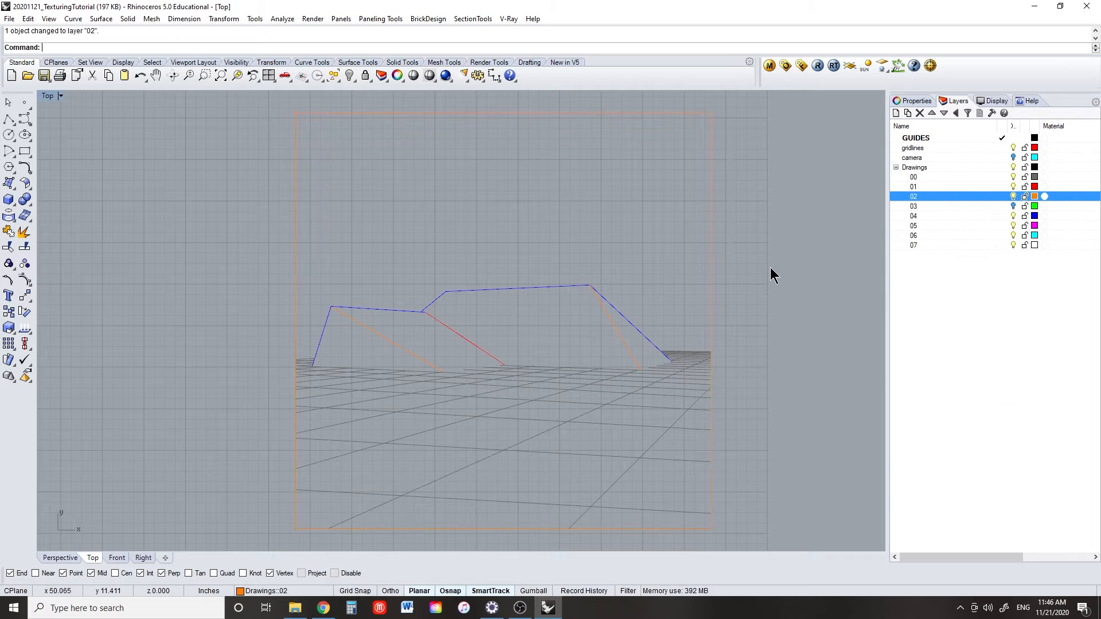
# - Turn sublayer 03 back on and save the file
pyautogui.click(1013, 206)
pyautogui.moveTo(783, 319); pyautogui.dragTo(721, 317, button='right')
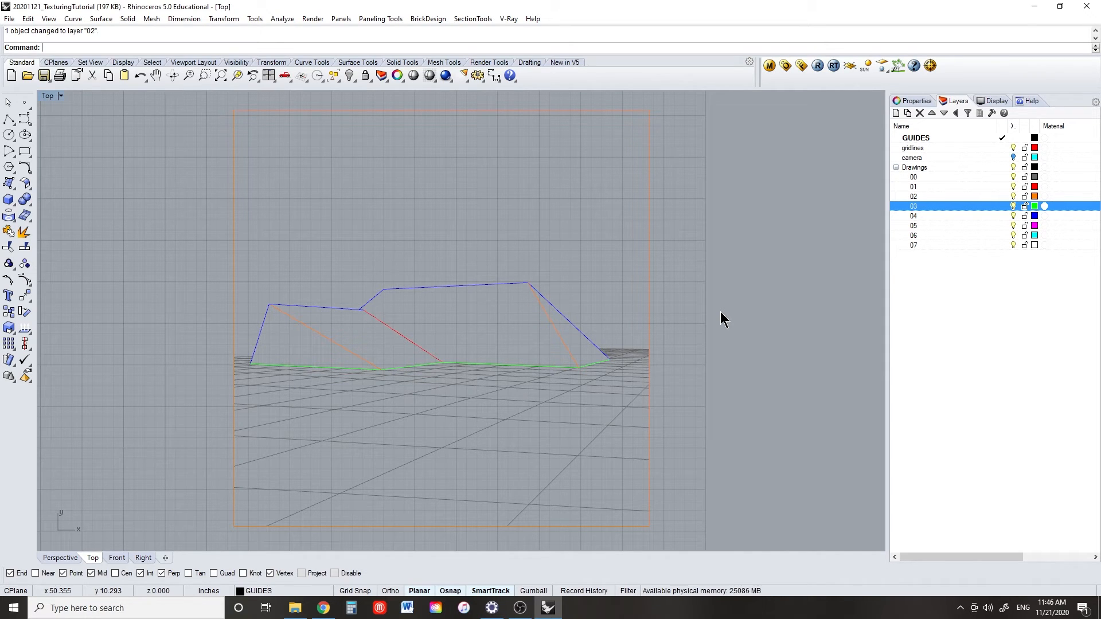
pyautogui.hotkey('ctrl', 's')
pyautogui.scroll(-1, 721, 311)
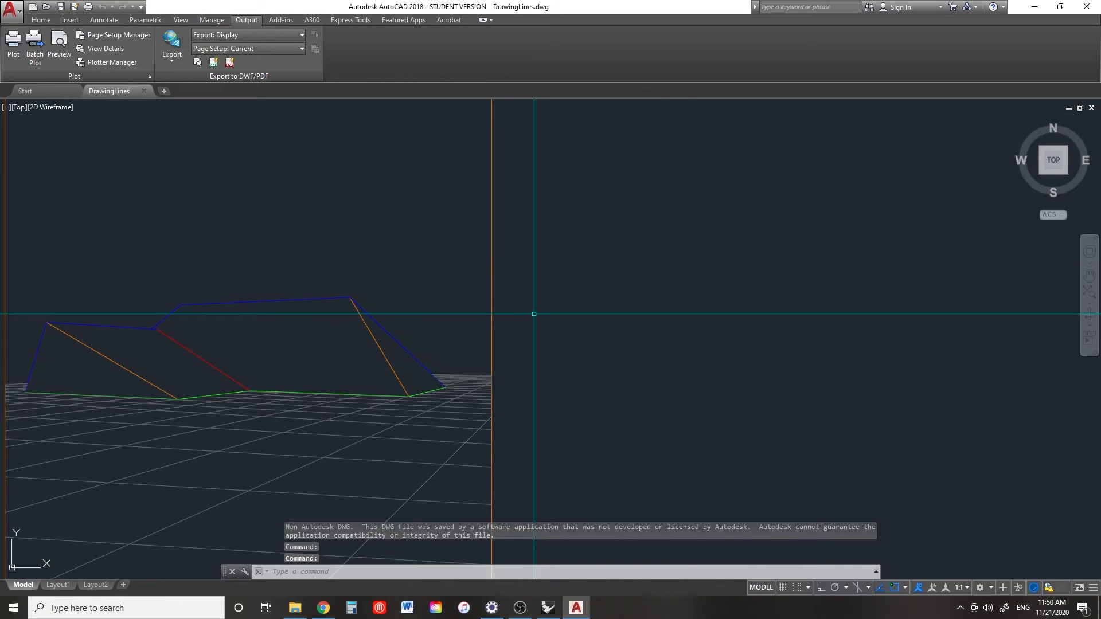
# - In AutoCAD's DrawingLines drawing, bring the Layer Properties Manager into view and widen its Name and Color columns
pyautogui.moveTo(526, 314); pyautogui.dragTo(751, 284, button='middle')
pyautogui.scroll(-2, 682, 287)
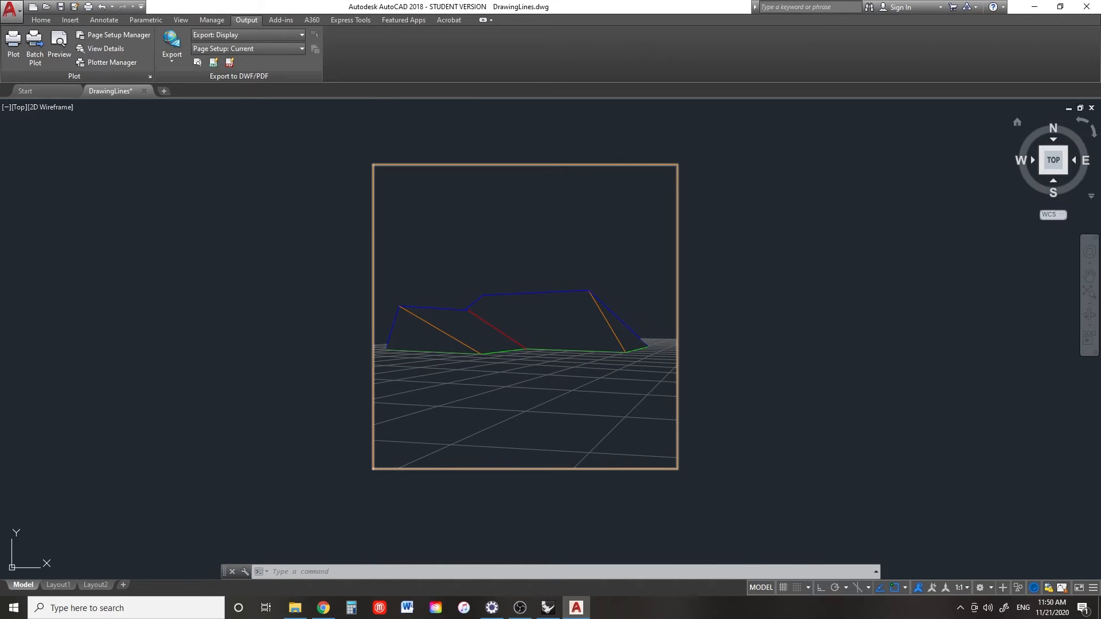
pyautogui.moveTo(1100, 295)
pyautogui.mouseDown()
pyautogui.moveTo(438, 323)
pyautogui.moveTo(212, 347)
pyautogui.mouseUp()
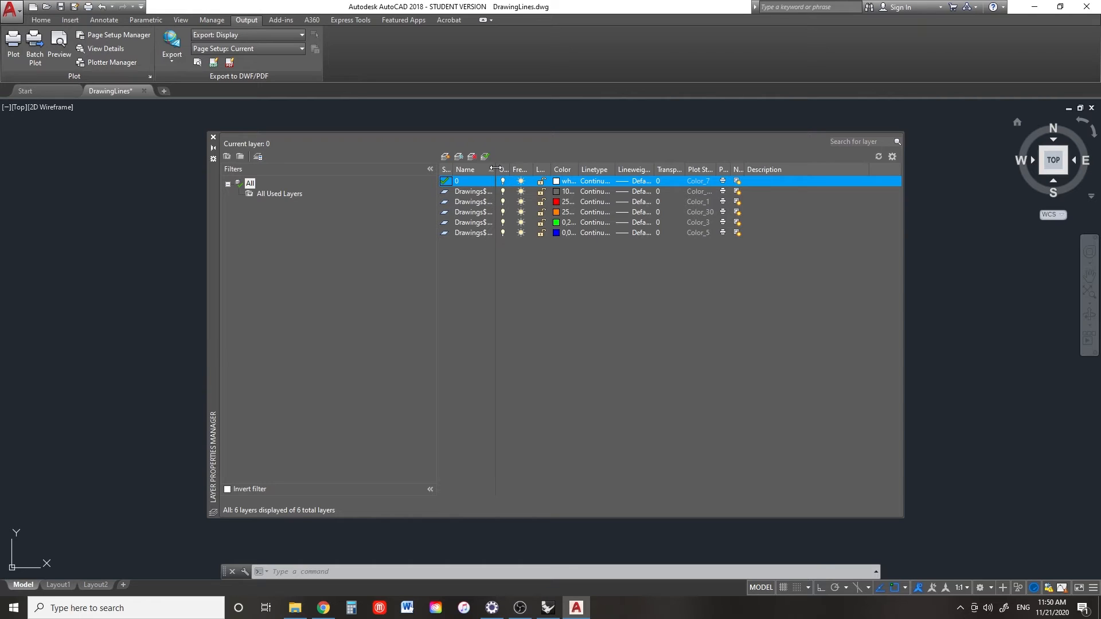
pyautogui.moveTo(496, 168); pyautogui.dragTo(522, 167)
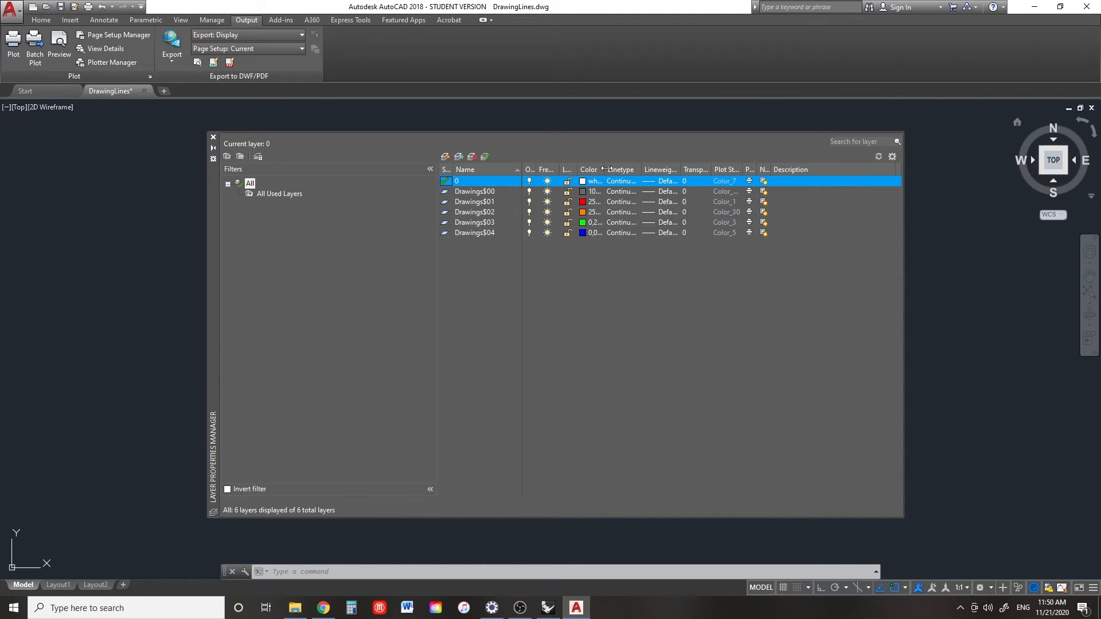
pyautogui.moveTo(605, 169); pyautogui.dragTo(640, 167)
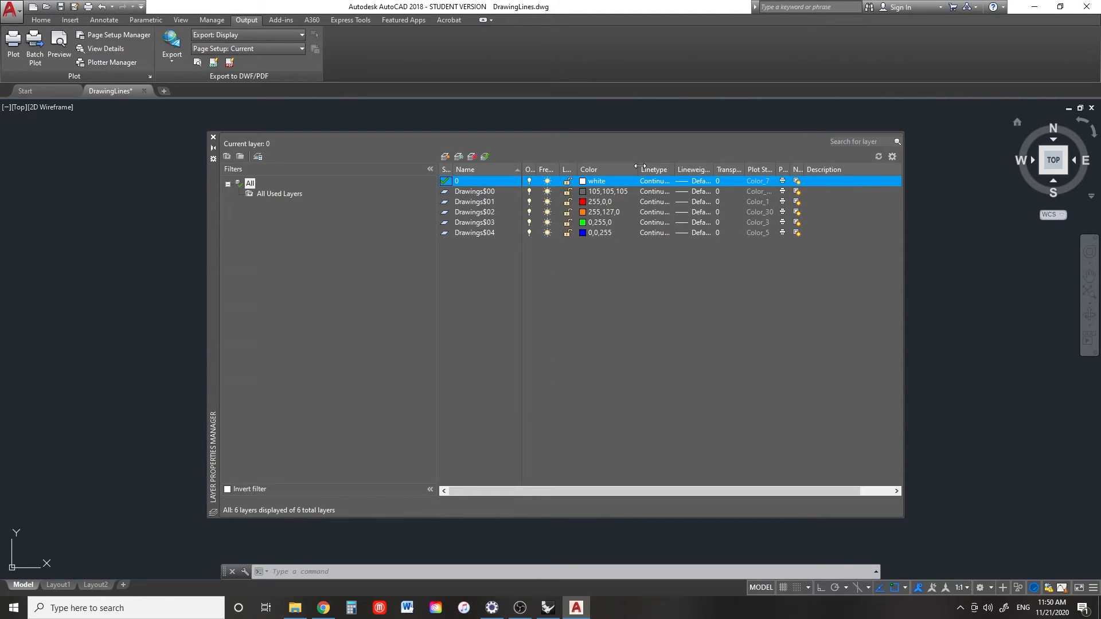
# - Assign index color 8 to layer Drawings$00 and index color red to layer Drawings$01
pyautogui.click(581, 192)
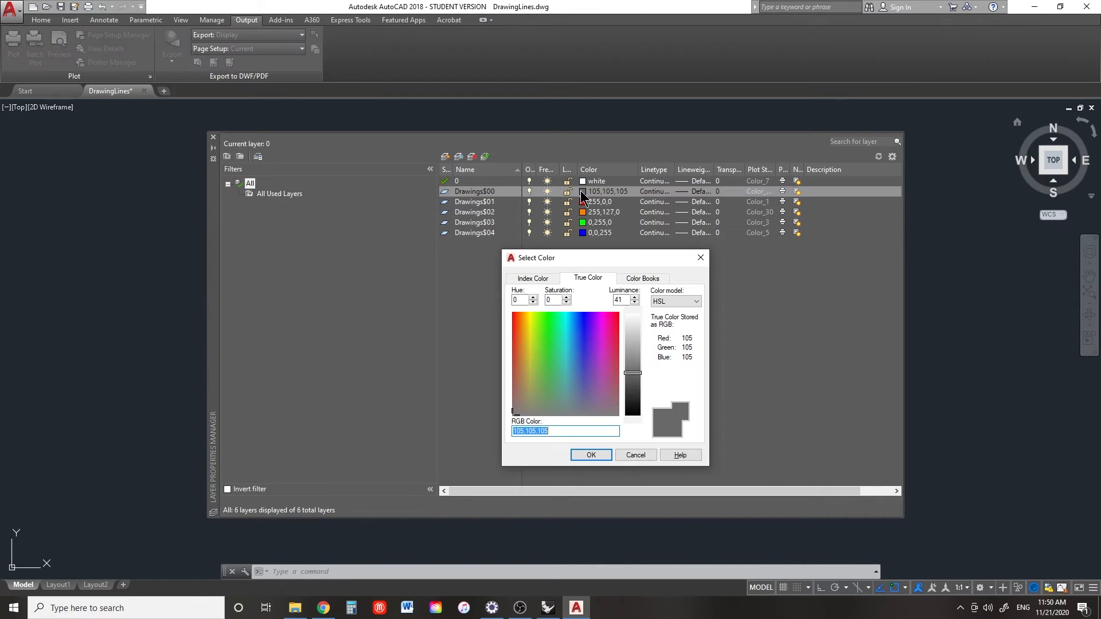
pyautogui.click(538, 280)
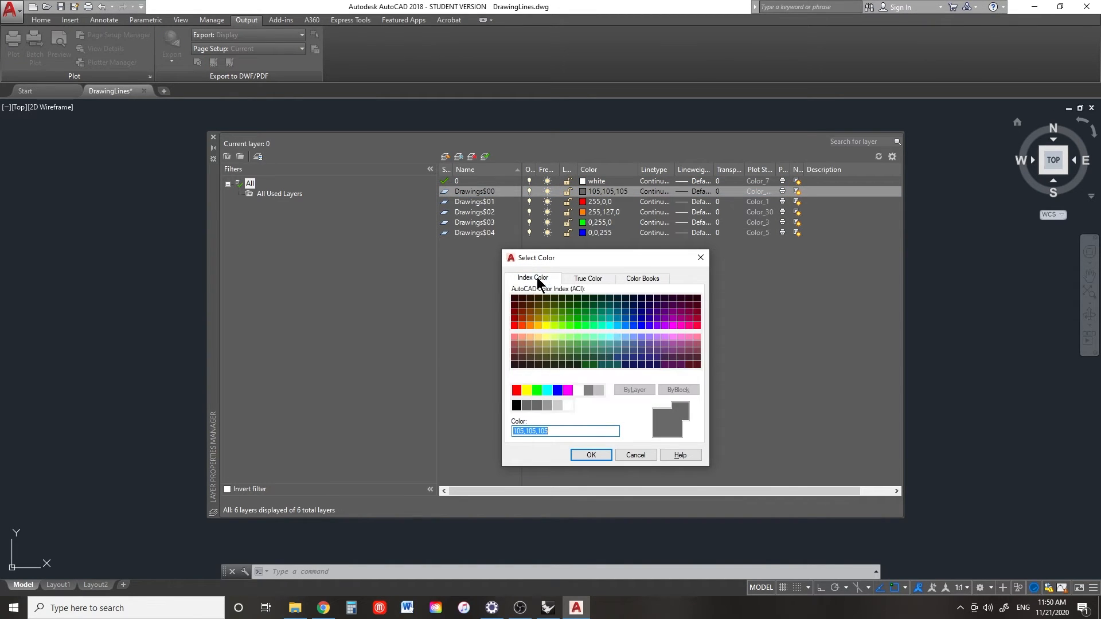
pyautogui.click(589, 395)
pyautogui.click(600, 455)
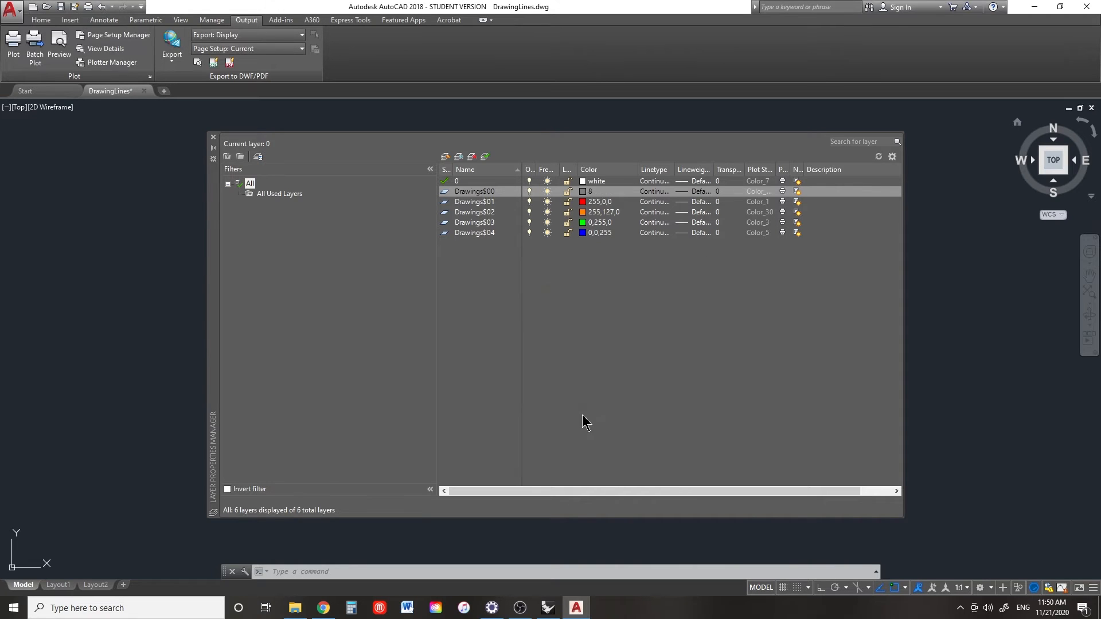
pyautogui.click(584, 202)
pyautogui.click(535, 278)
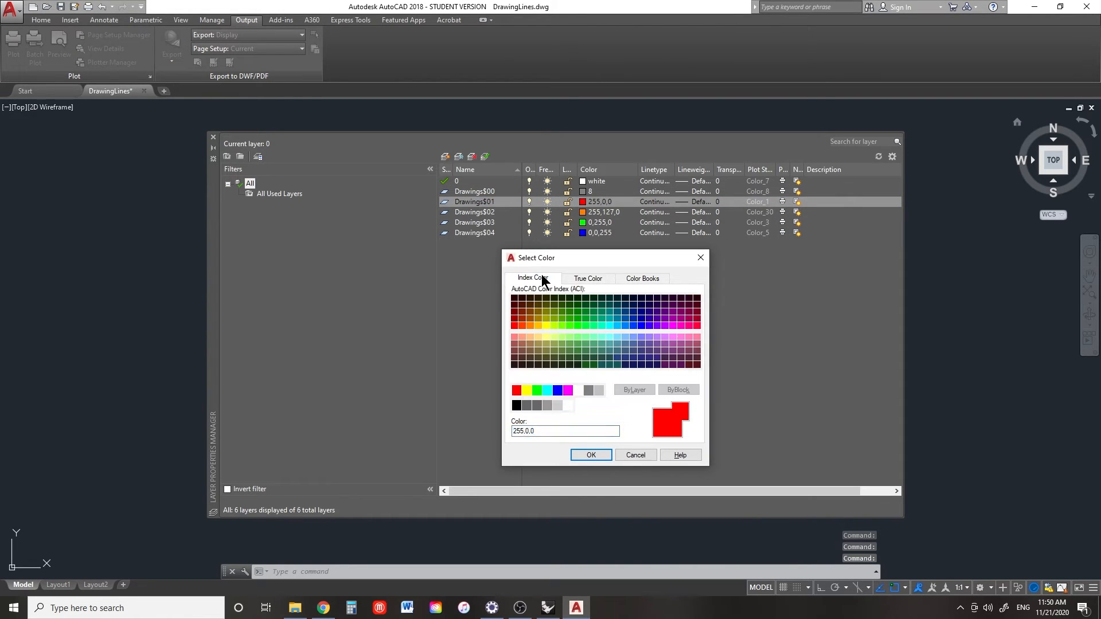
pyautogui.click(516, 390)
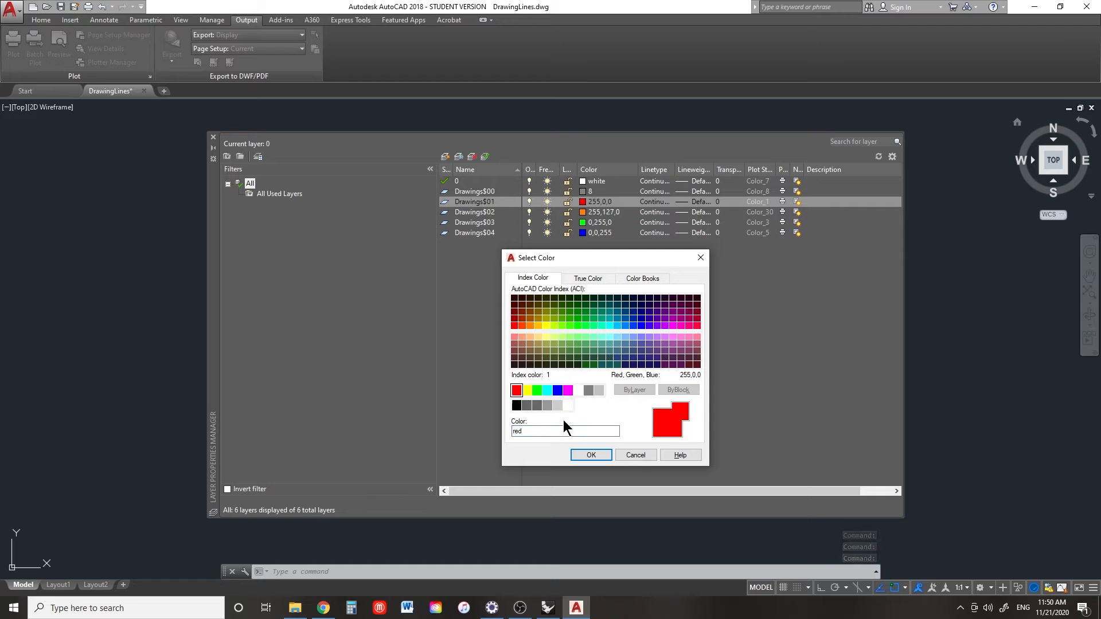
pyautogui.click(591, 454)
# - Assign index color yellow to layer Drawings$02 and index color green to layer Drawings$03
pyautogui.click(583, 212)
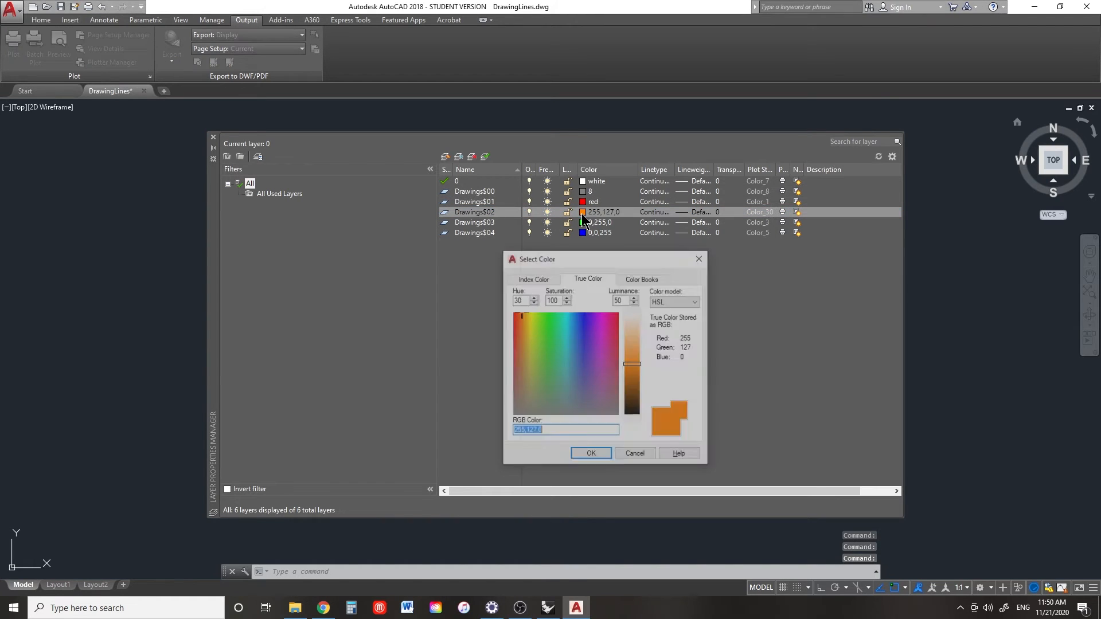
pyautogui.click(534, 278)
pyautogui.click(526, 391)
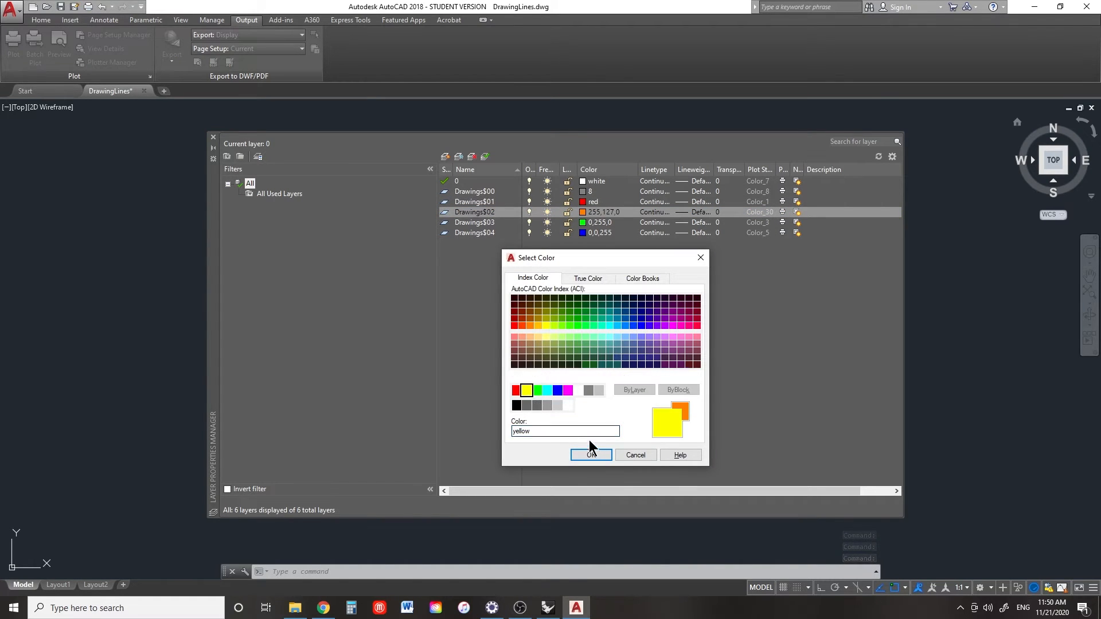
pyautogui.click(591, 454)
pyautogui.click(584, 223)
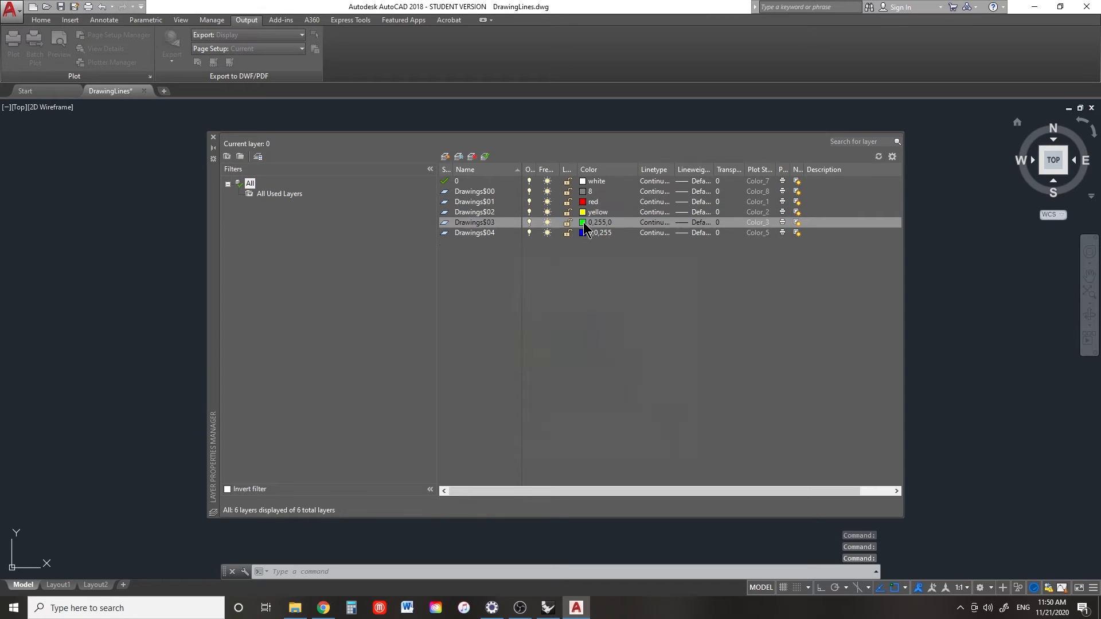
pyautogui.click(534, 278)
pyautogui.click(541, 390)
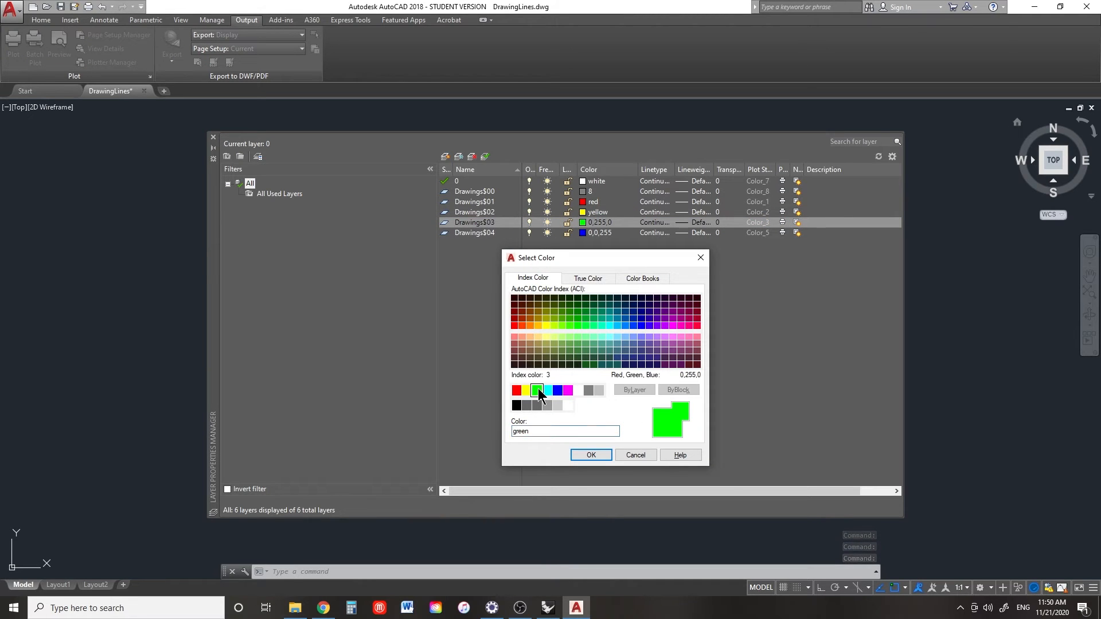
pyautogui.click(591, 455)
# - Assign index color cyan to layer Drawings$04 and move the Layer Properties Manager off the drawing
pyautogui.click(582, 234)
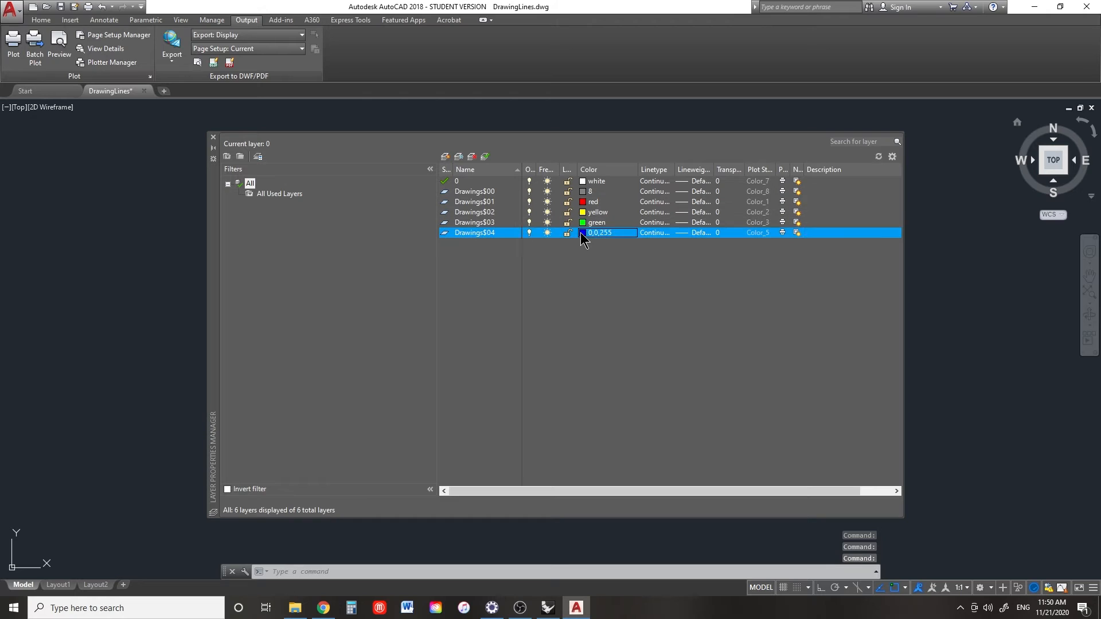
pyautogui.click(530, 279)
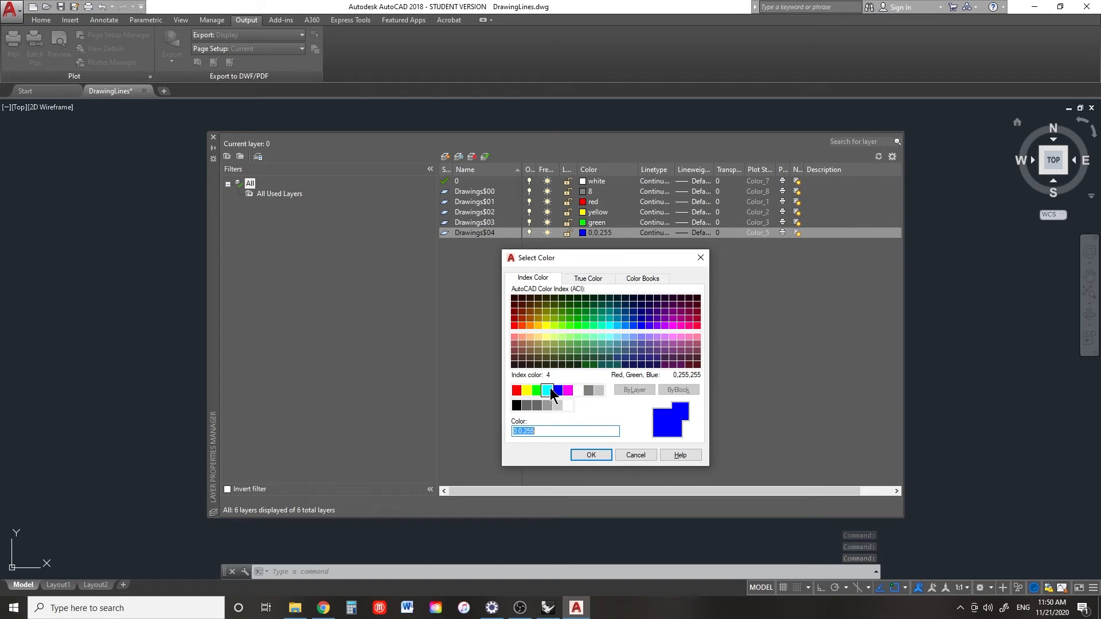
pyautogui.click(547, 390)
pyautogui.click(591, 455)
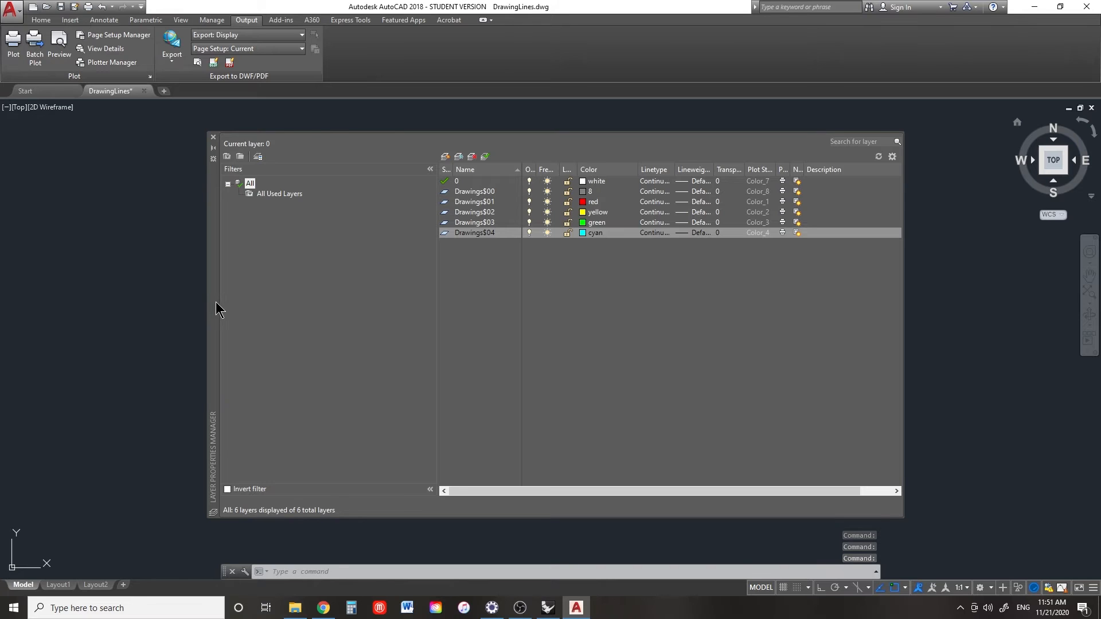
pyautogui.moveTo(214, 301); pyautogui.dragTo(1100, 261)
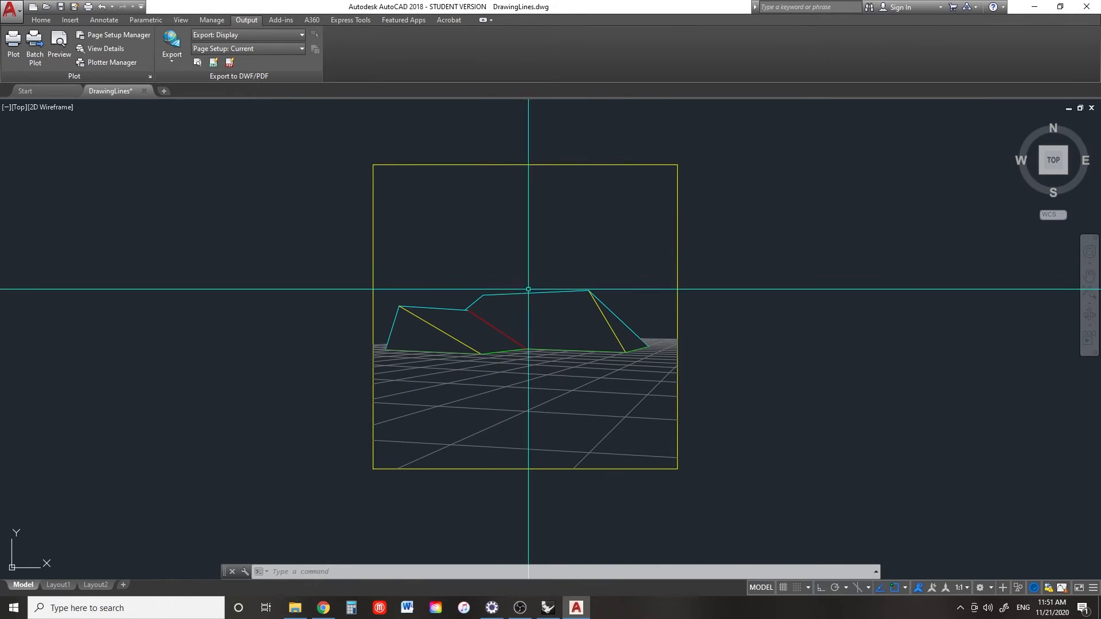
pyautogui.moveTo(770, 280); pyautogui.dragTo(759, 292, button='middle')
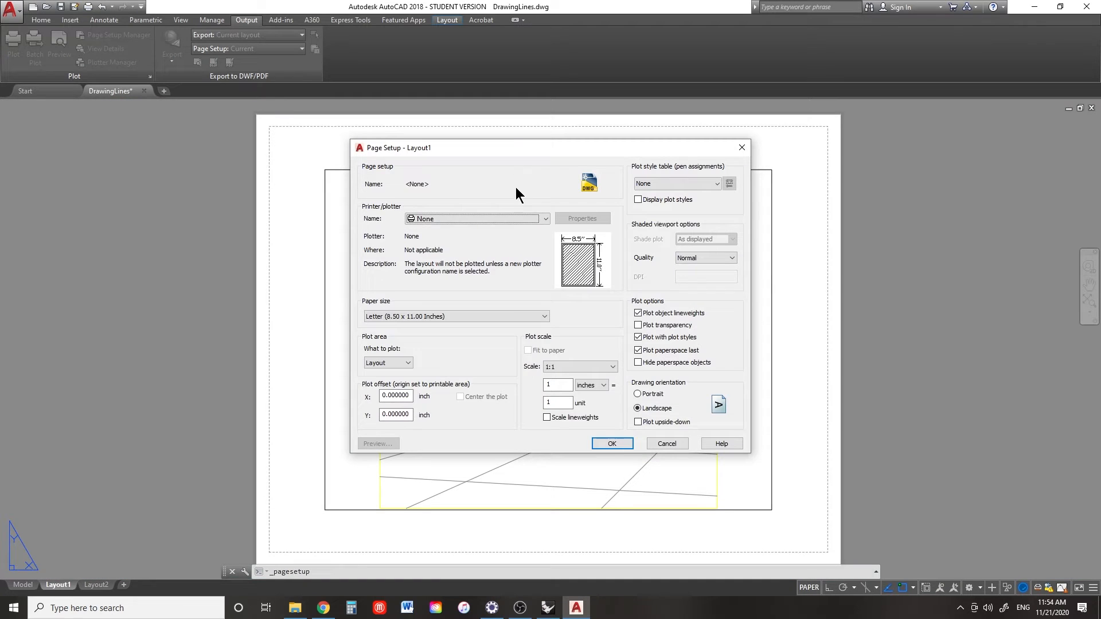
# - Choose Adobe PDF as the plotter in Layout1's page setup and open its custom document properties
pyautogui.click(523, 218)
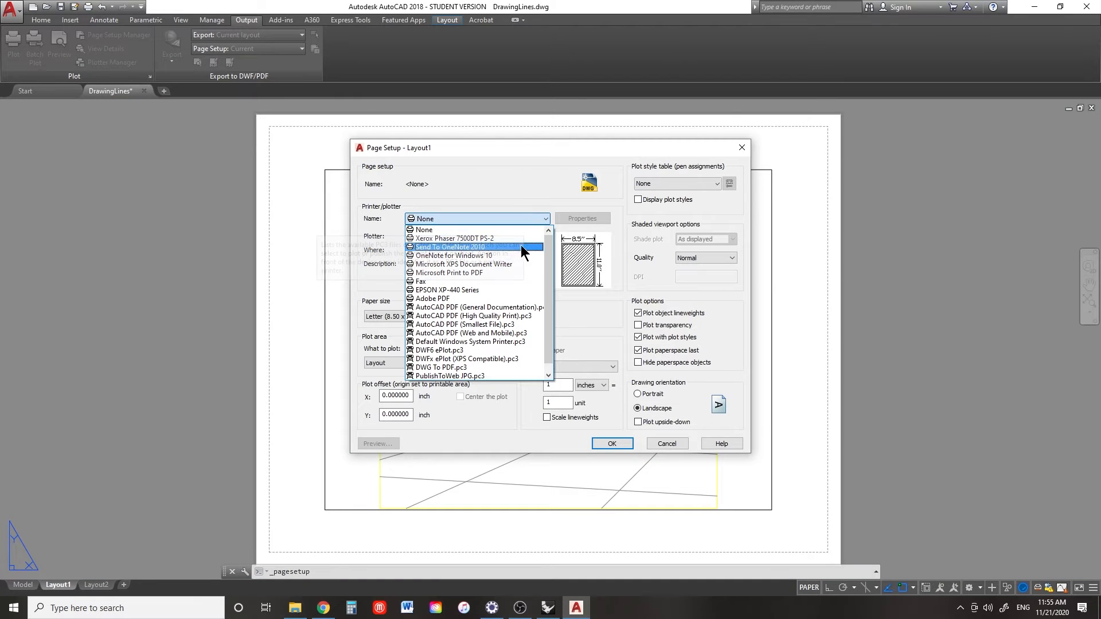
pyautogui.click(476, 298)
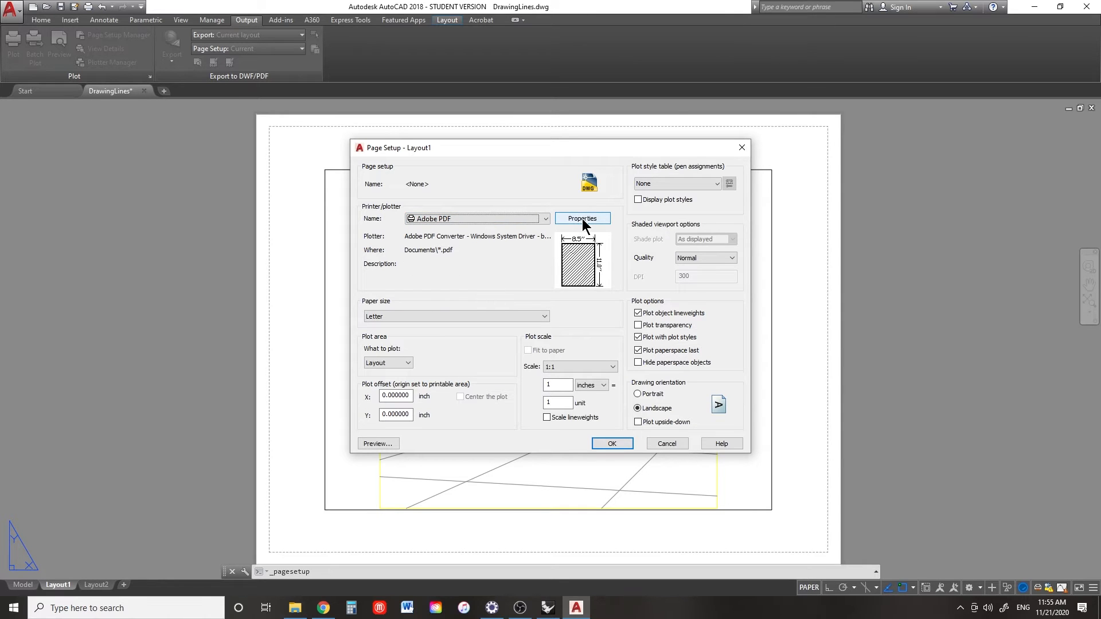
pyautogui.click(582, 218)
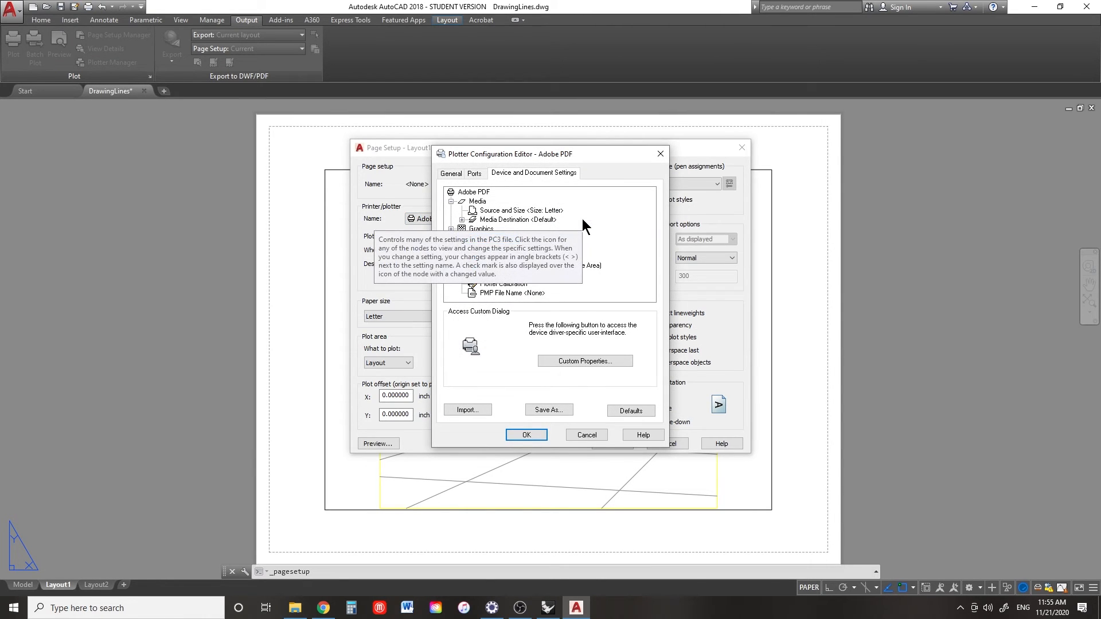
pyautogui.click(576, 361)
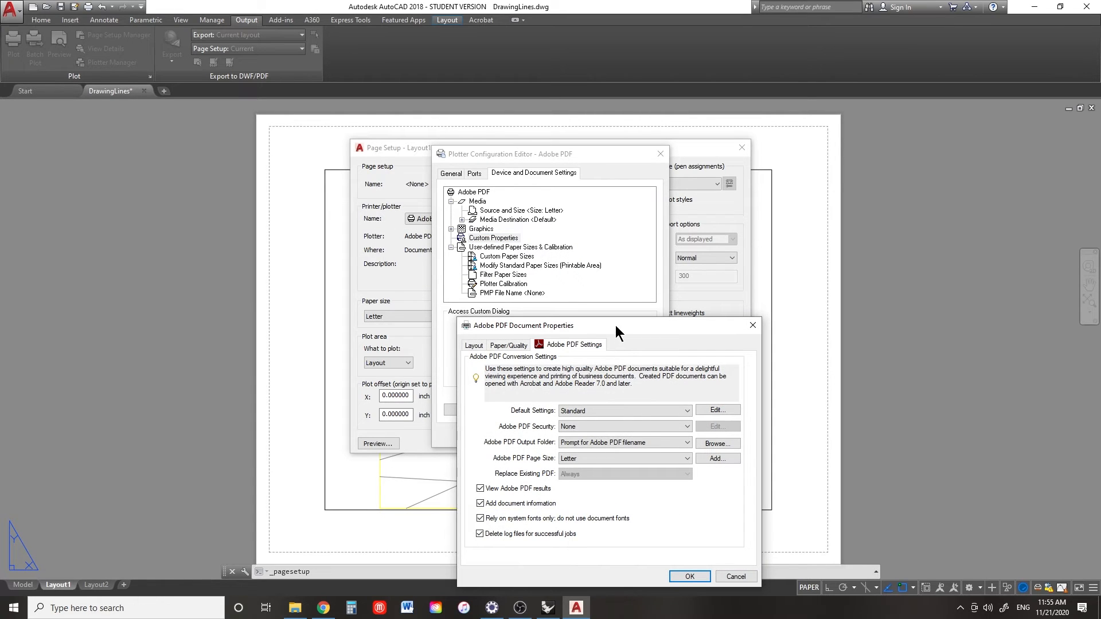
pyautogui.moveTo(622, 323); pyautogui.dragTo(570, 240)
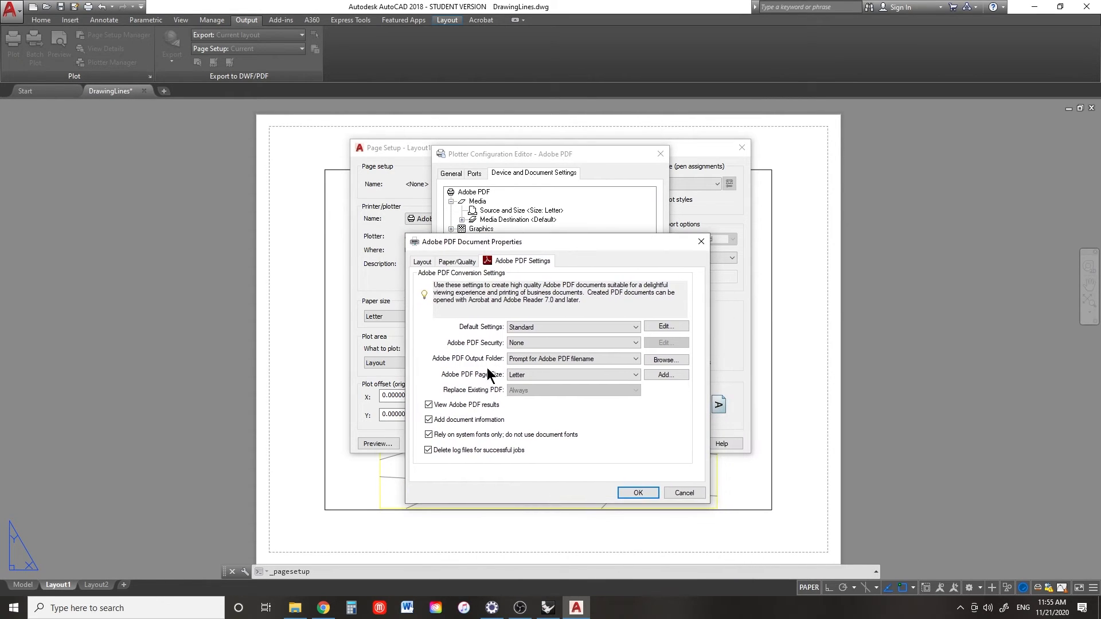
# - Add a custom Adobe PDF page size named 10 x 10, 10 inches wide and 10 inches high
pyautogui.click(545, 375)
pyautogui.scroll(5, 573, 487)
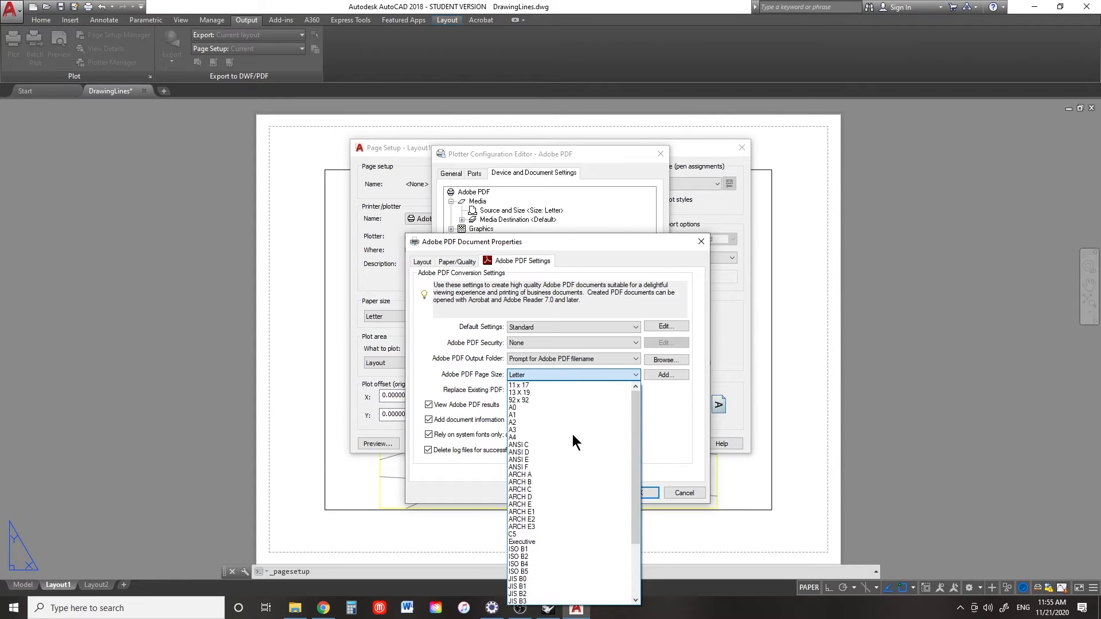
pyautogui.click(667, 381)
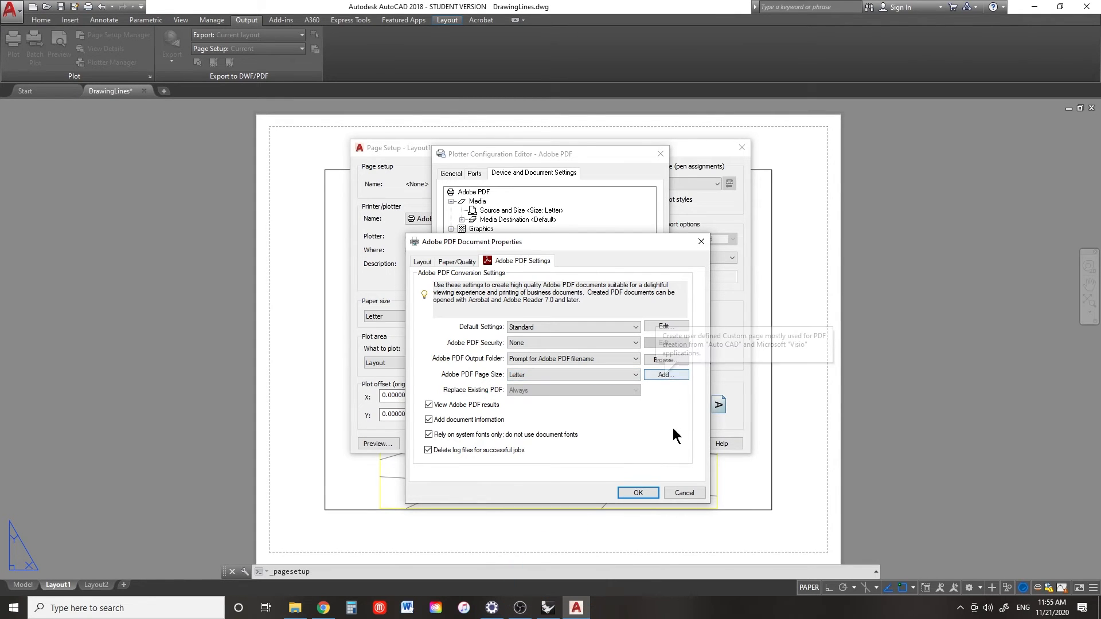
pyautogui.click(667, 374)
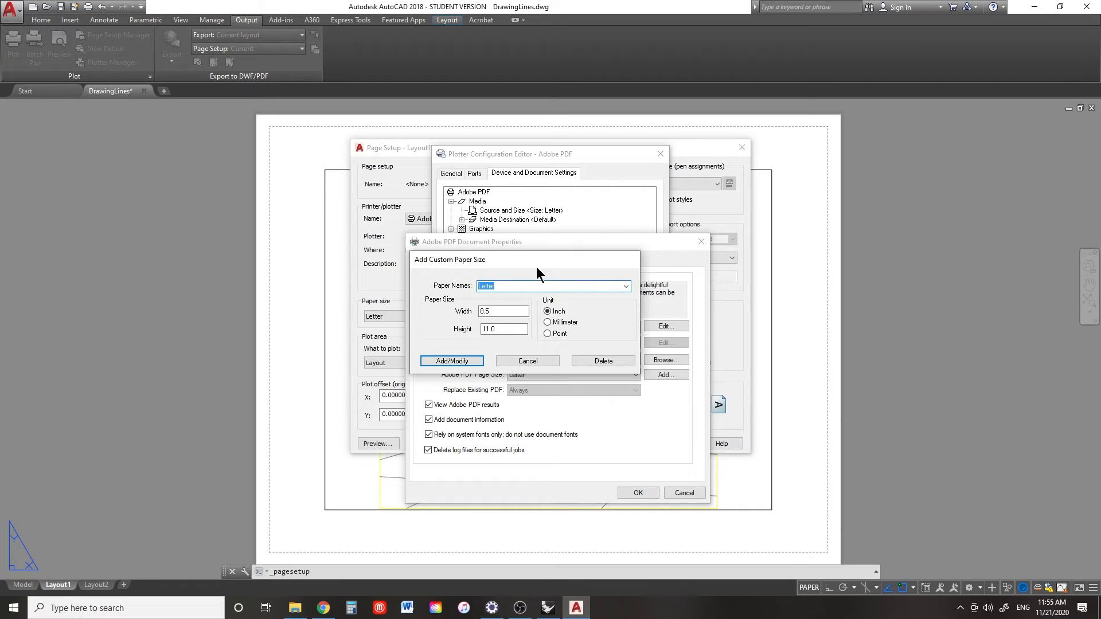
pyautogui.write('10 x 10')
pyautogui.press('Tab')
pyautogui.write('10')
pyautogui.press('Tab')
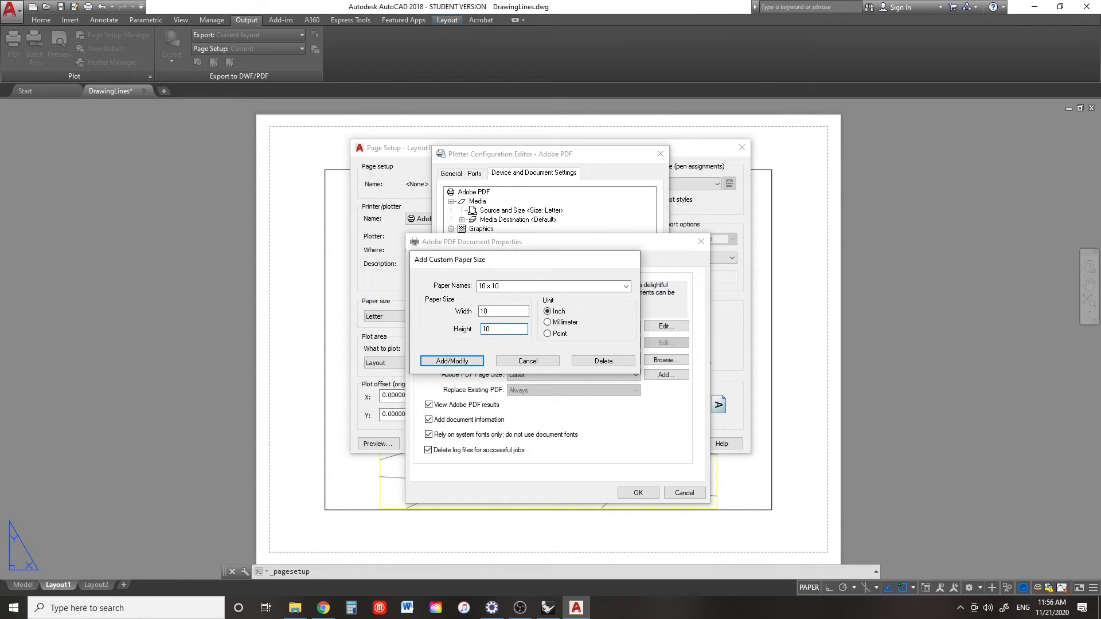
pyautogui.write('10')
pyautogui.click(461, 361)
pyautogui.click(644, 491)
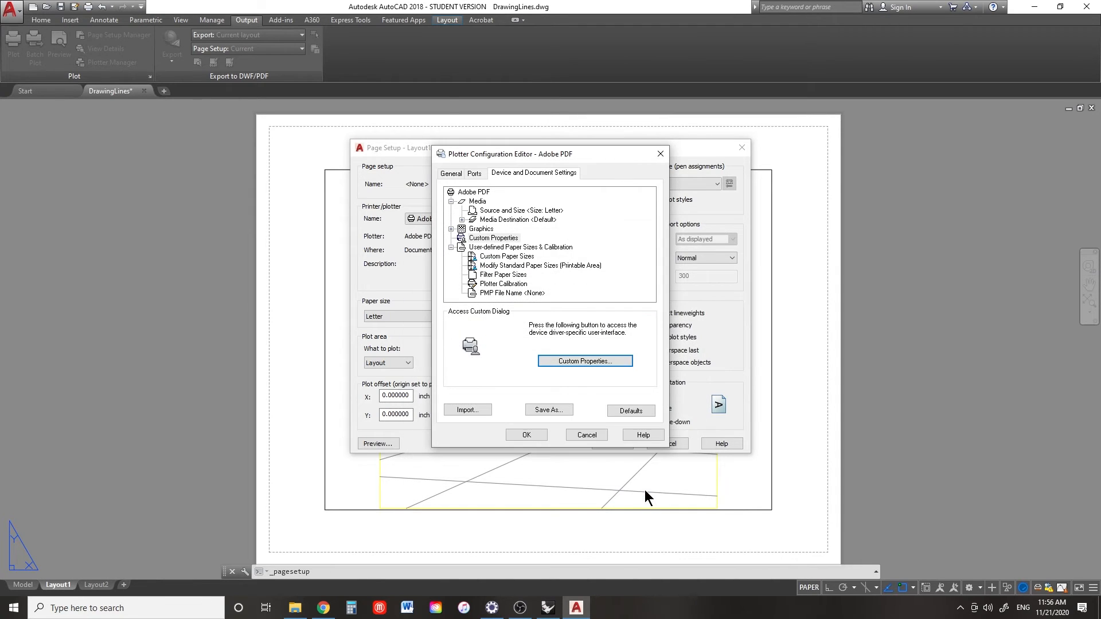
# - Save the plotter changes to a configuration file and apply the 10 x 10 paper size to Layout1
pyautogui.click(526, 435)
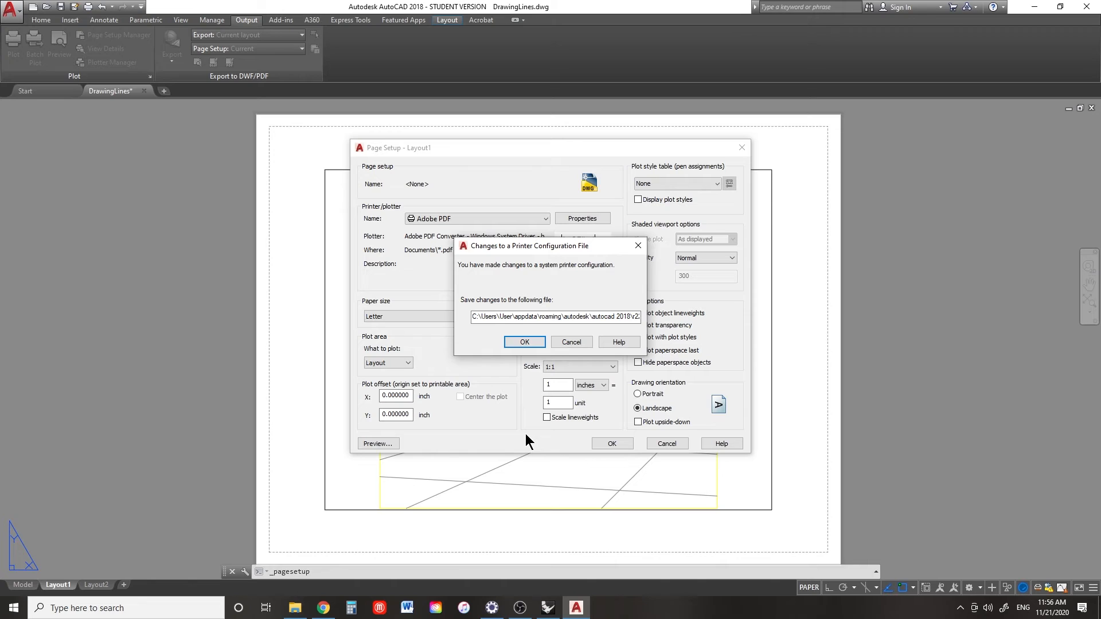
pyautogui.click(523, 342)
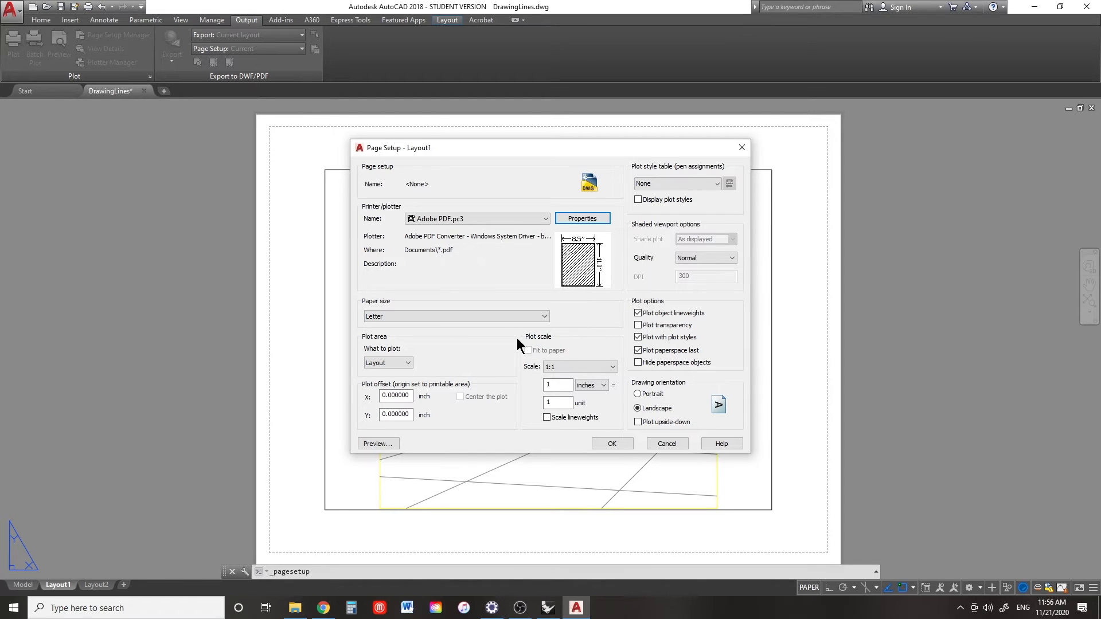
pyautogui.click(533, 316)
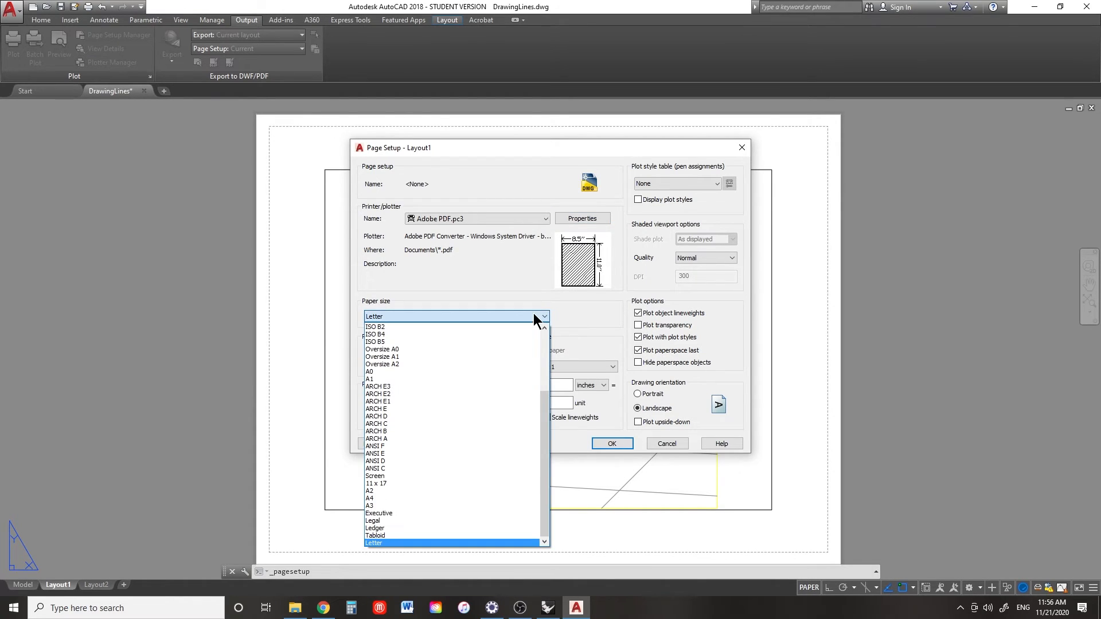
pyautogui.scroll(10, 488, 383)
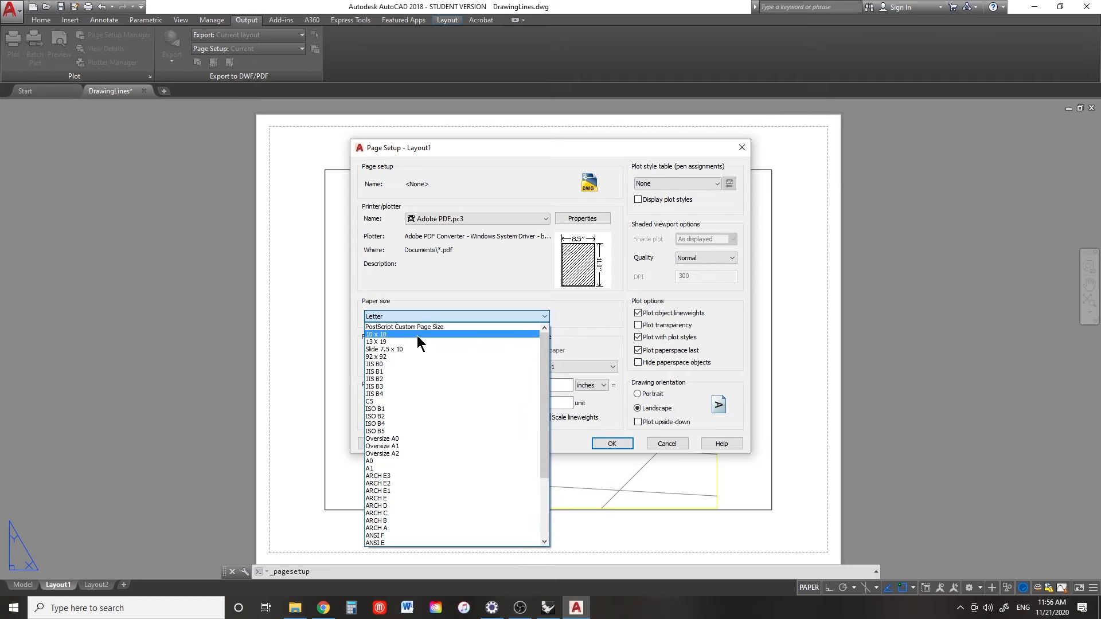
pyautogui.click(417, 335)
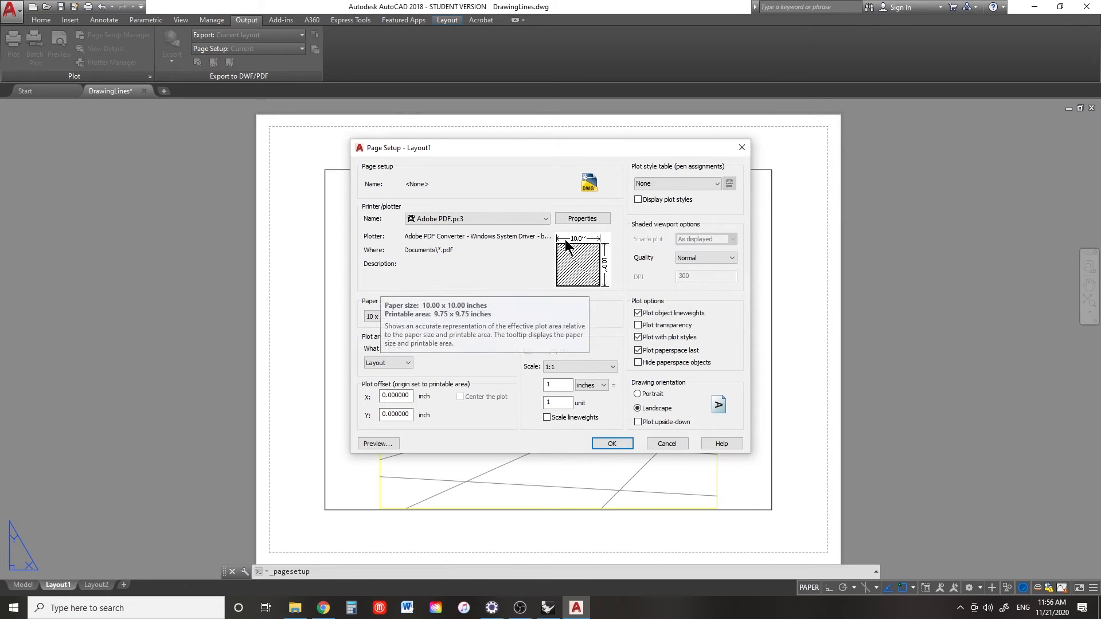
pyautogui.click(612, 444)
pyautogui.click(602, 420)
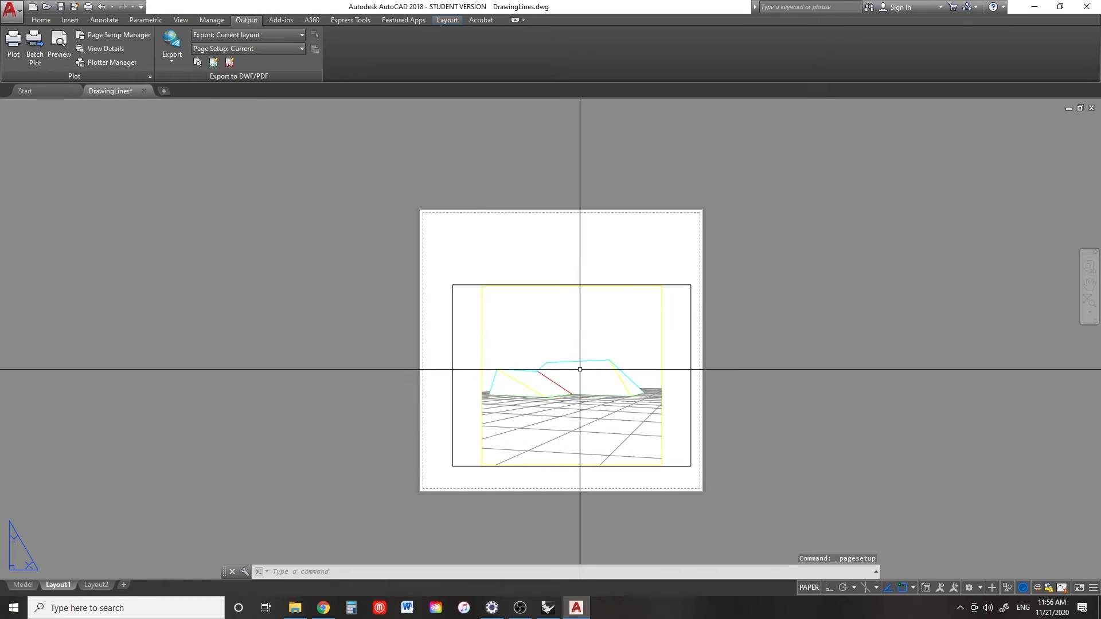
# - Stretch the Layout1 viewport's upper-left and lower-right corners out to the matching corners of the sheet
pyautogui.click(449, 306)
pyautogui.click(427, 261)
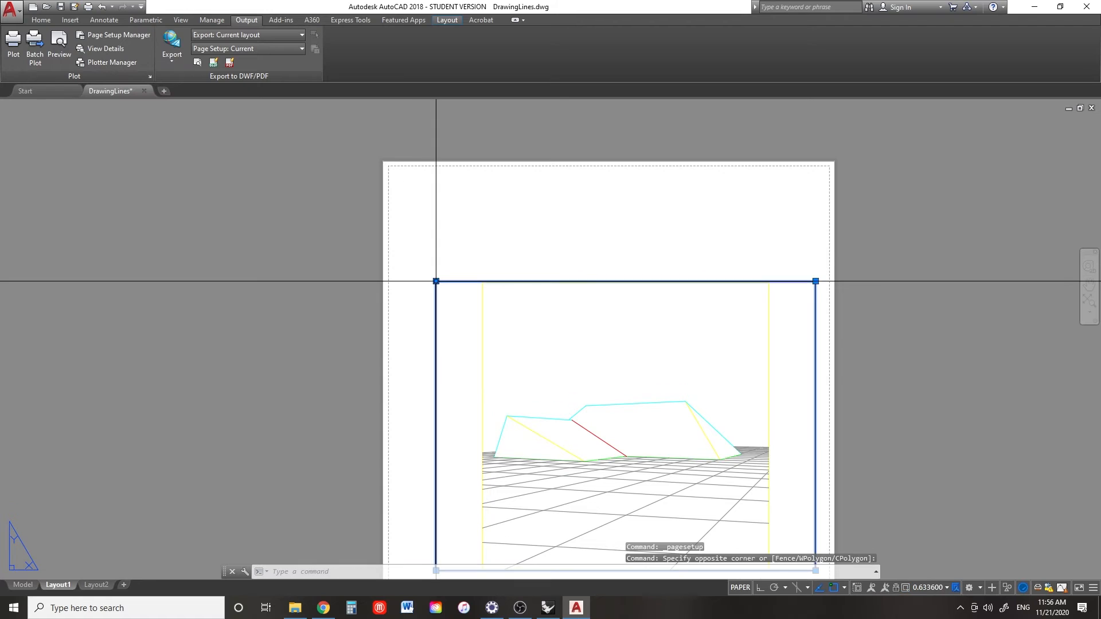
pyautogui.click(436, 281)
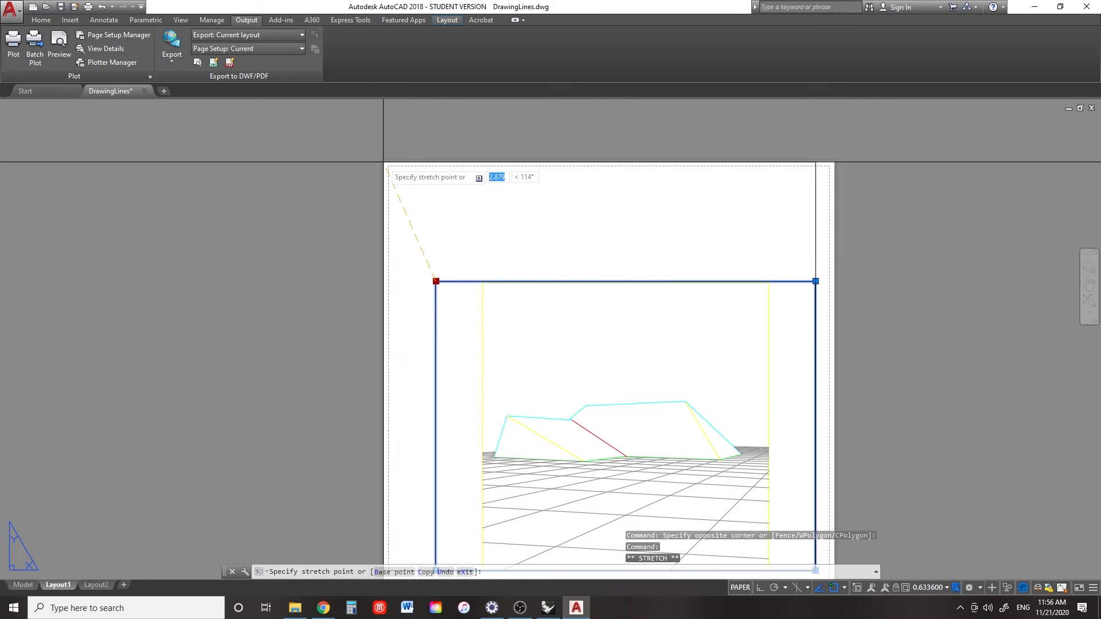
pyautogui.click(383, 162)
pyautogui.moveTo(816, 462); pyautogui.dragTo(665, 381, button='middle')
pyautogui.moveTo(745, 491); pyautogui.dragTo(719, 445, button='middle')
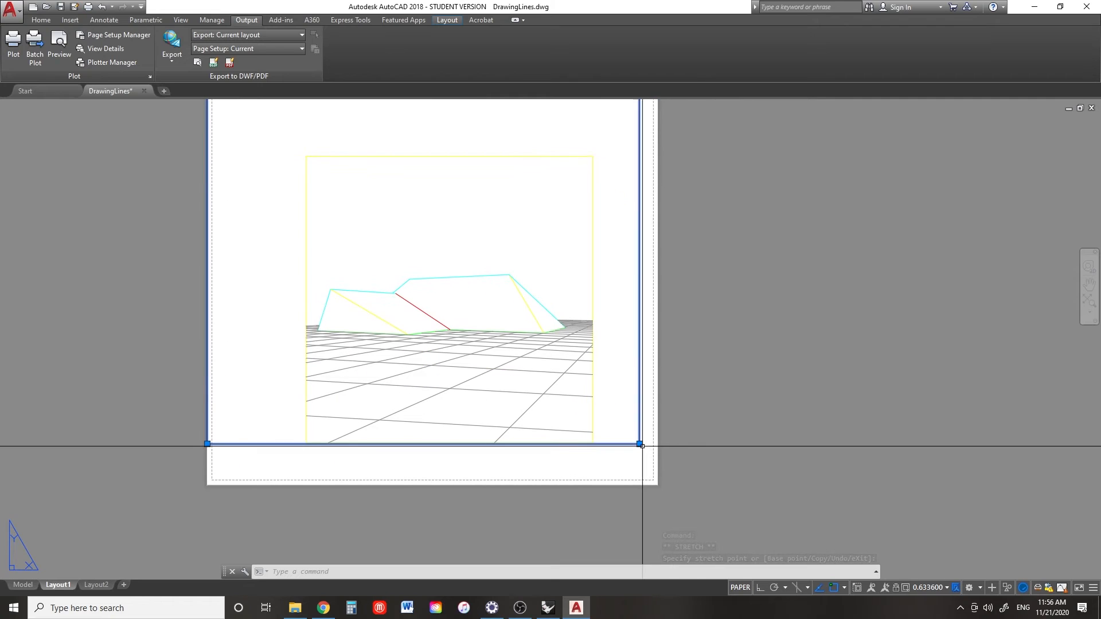
pyautogui.click(640, 444)
pyautogui.click(656, 484)
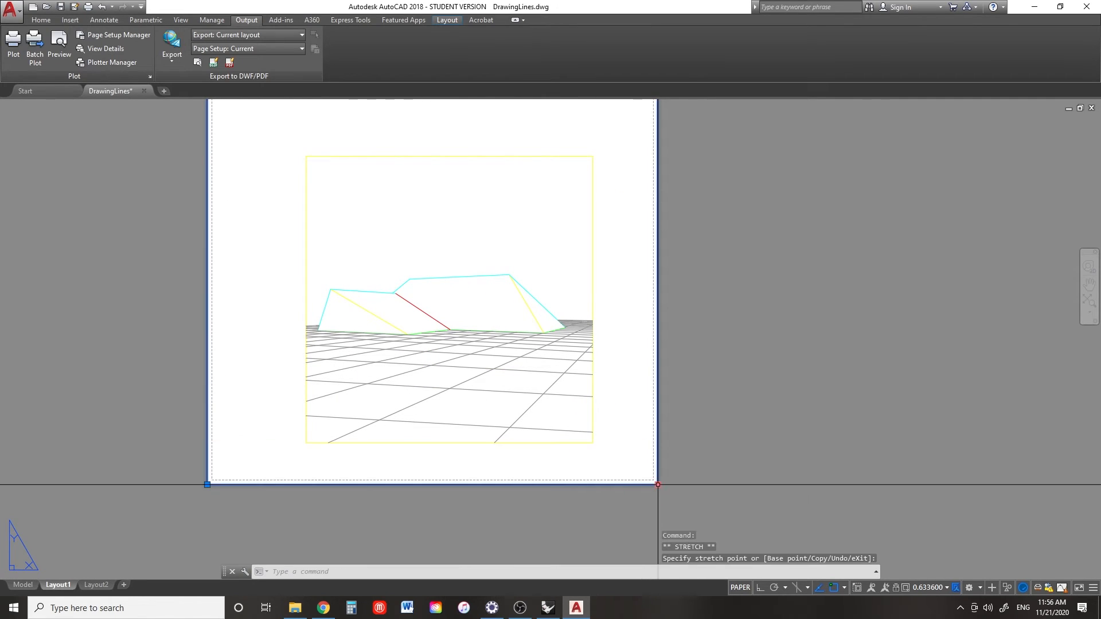
# - Zoom the Layout1 viewport to the extents of the perspective drawing and return to paper space
pyautogui.moveTo(701, 397); pyautogui.dragTo(732, 413, button='middle')
pyautogui.doubleClick(574, 247)
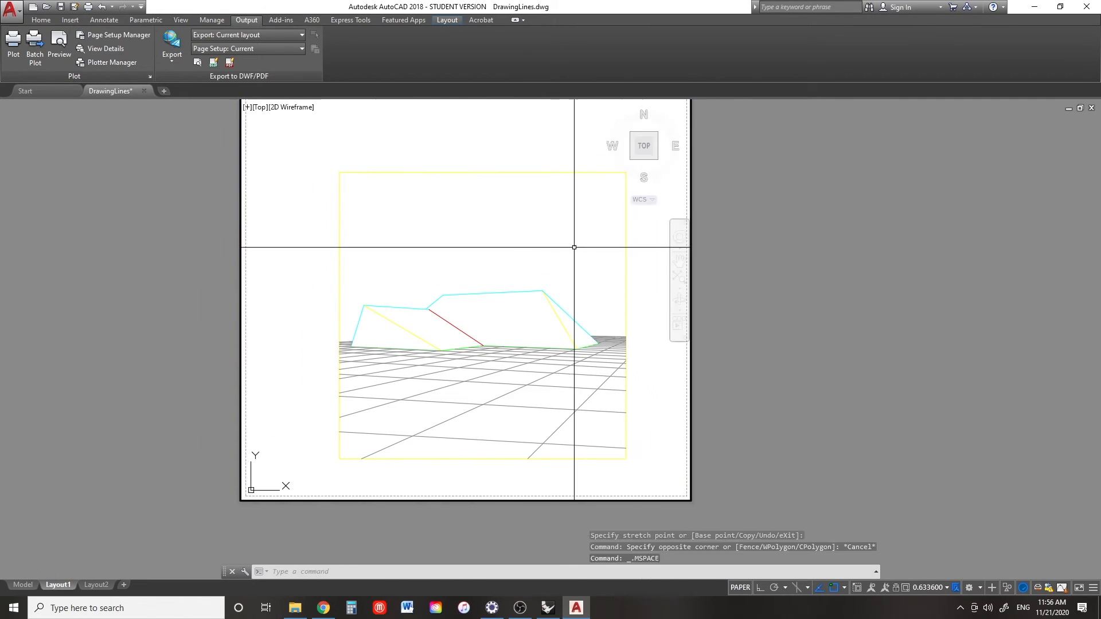
pyautogui.hotkey('ctrl', 'a')
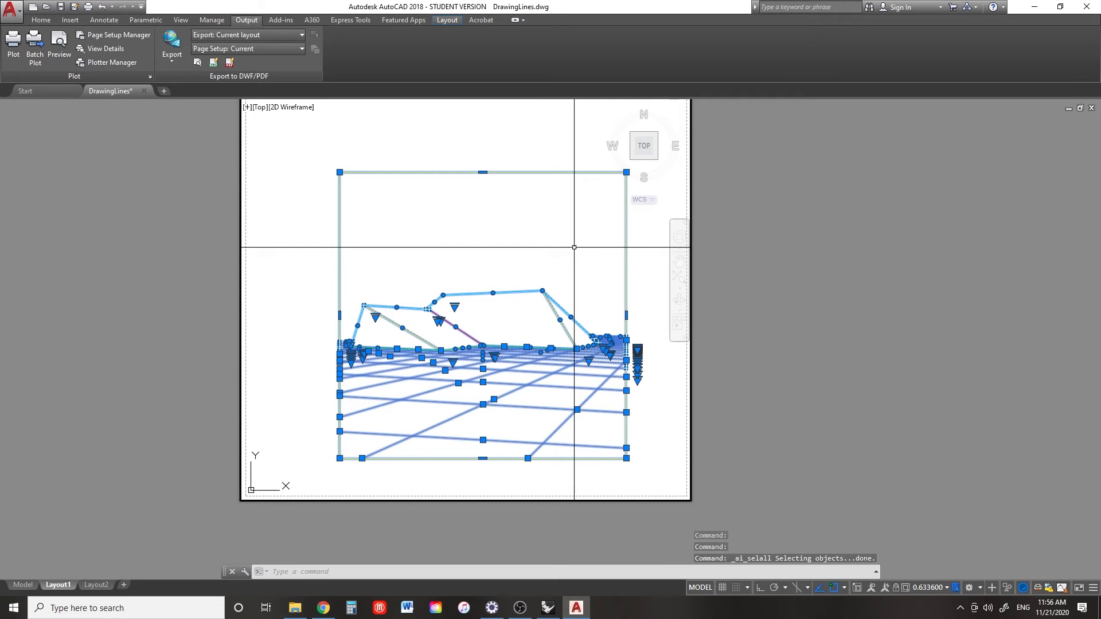
pyautogui.press('Return')
pyautogui.write('e')
pyautogui.press('Return')
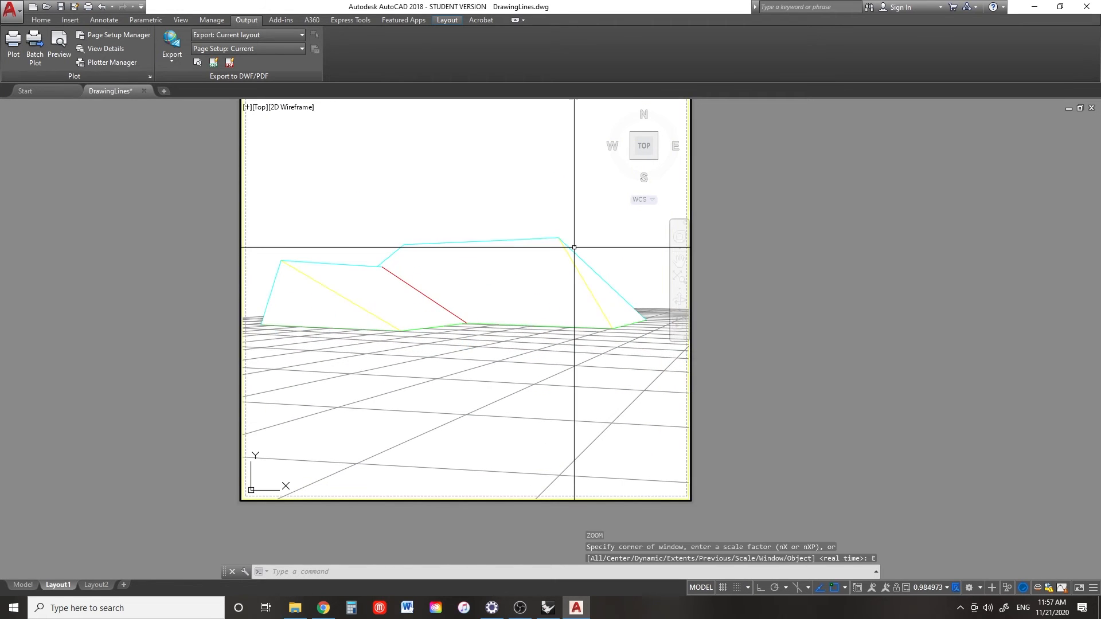
pyautogui.doubleClick(795, 284)
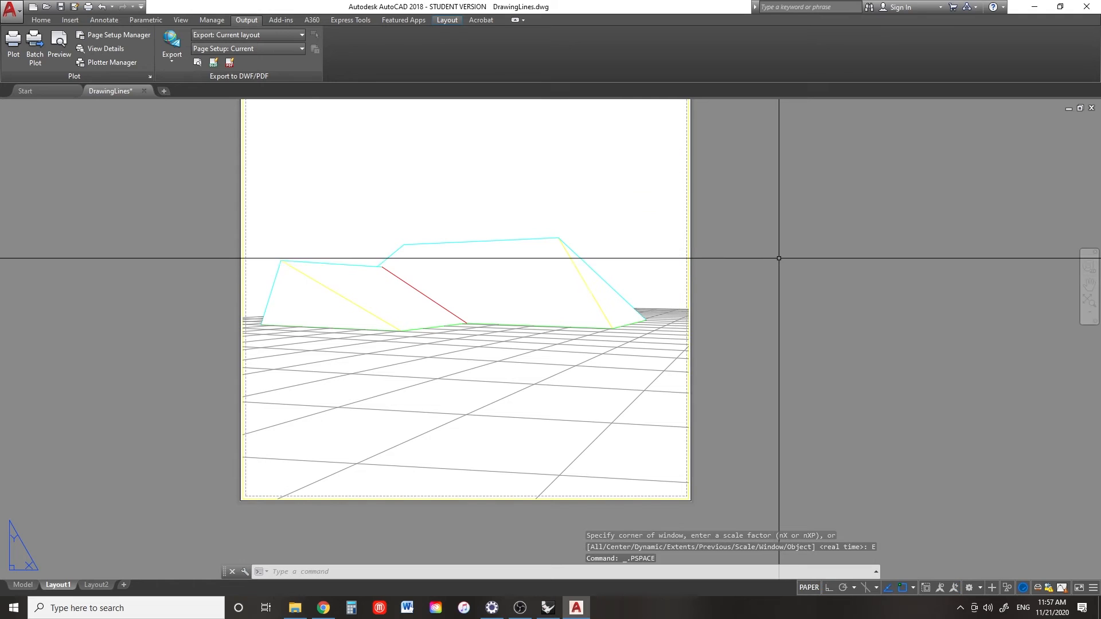
# - Export the current layout as a PDF named DrawingLines.pdf with the AutoCAD PDF (General Documentation) preset
pyautogui.moveTo(782, 241); pyautogui.dragTo(767, 304, button='middle')
pyautogui.scroll(-2, 767, 304)
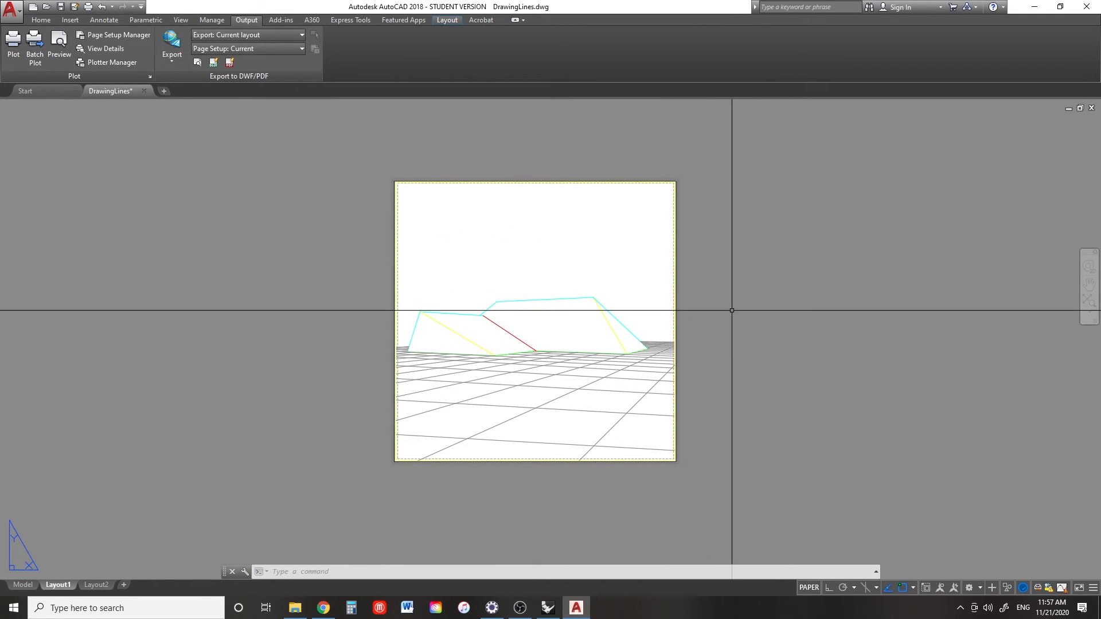
pyautogui.scroll(2, 729, 310)
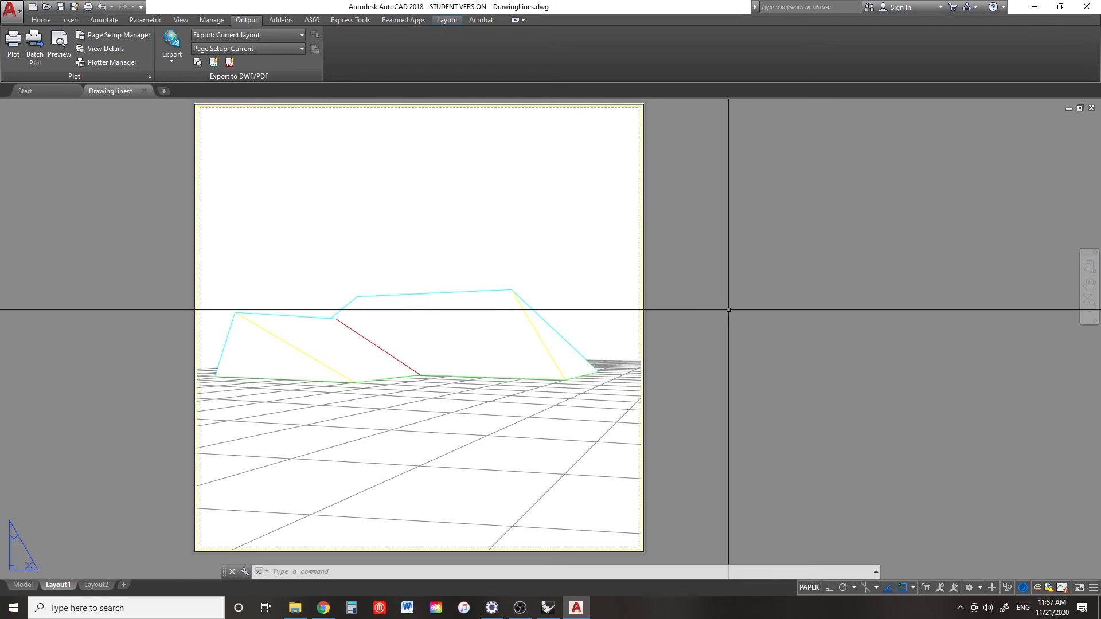
pyautogui.scroll(-2, 728, 309)
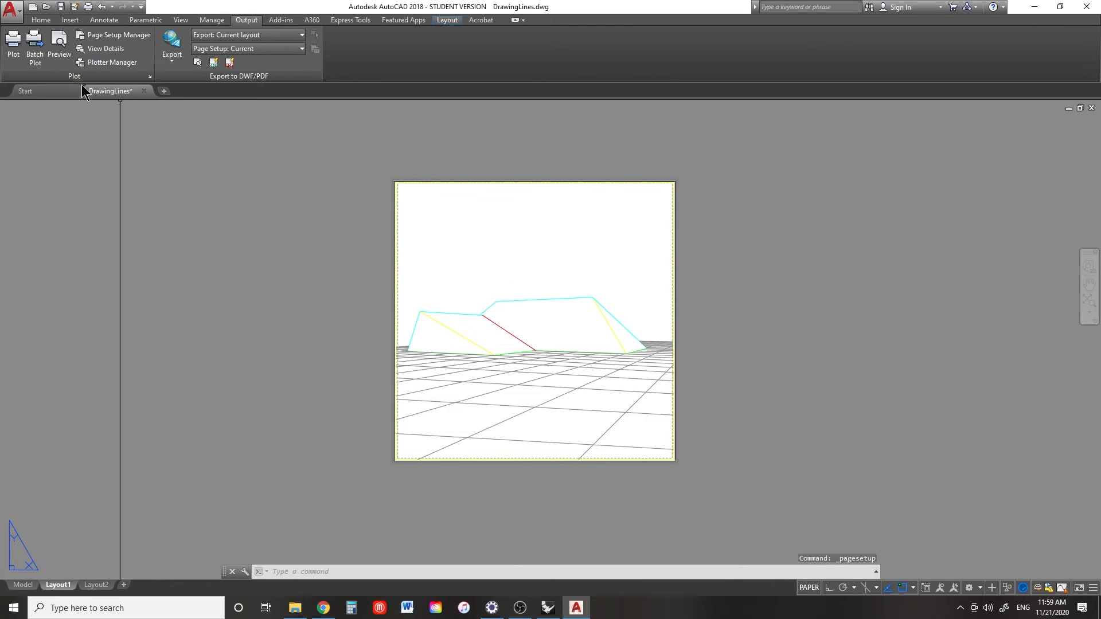
pyautogui.click(12, 9)
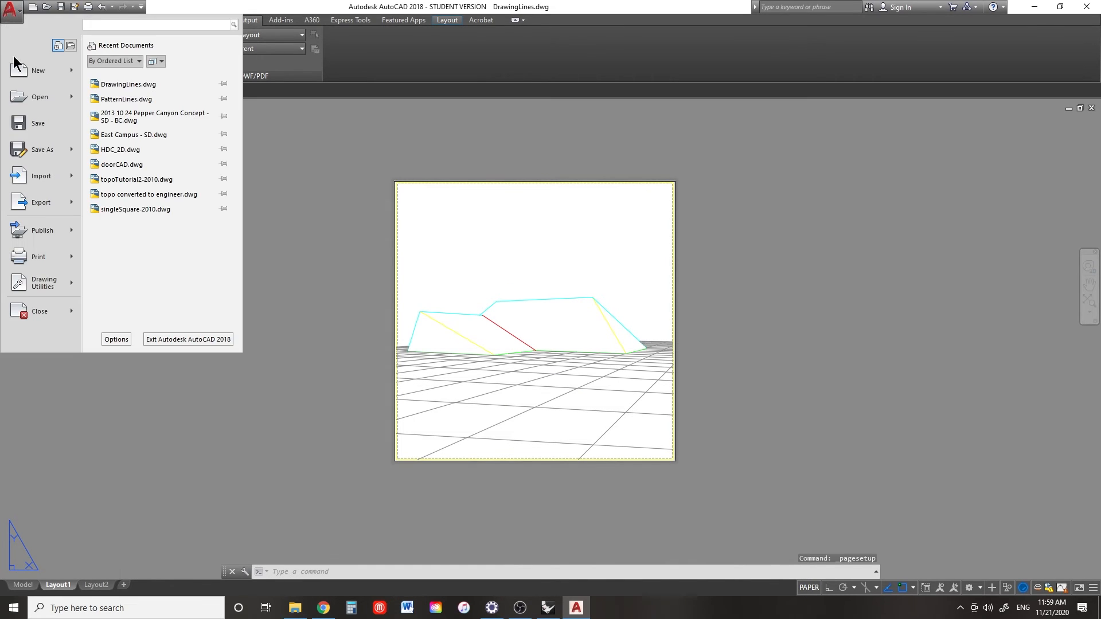
pyautogui.moveTo(51, 208)
pyautogui.click(152, 210)
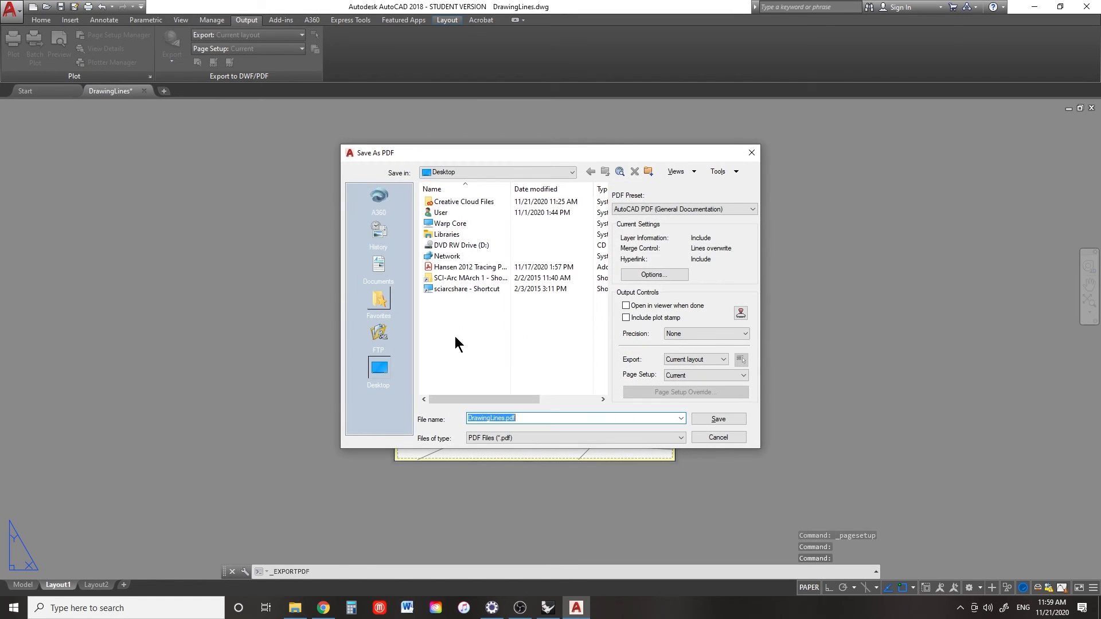
pyautogui.click(734, 422)
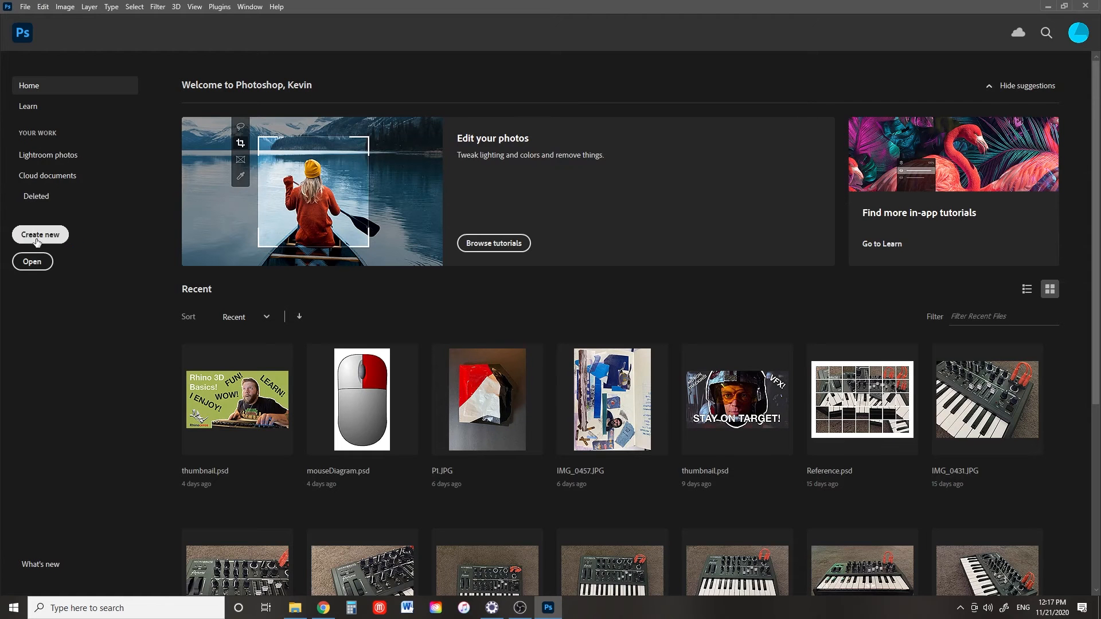
# - In Photoshop, create a new document 10 inches wide and 10 inches high at 300 pixels/inch with a transparent background
pyautogui.click(32, 237)
pyautogui.click(760, 205)
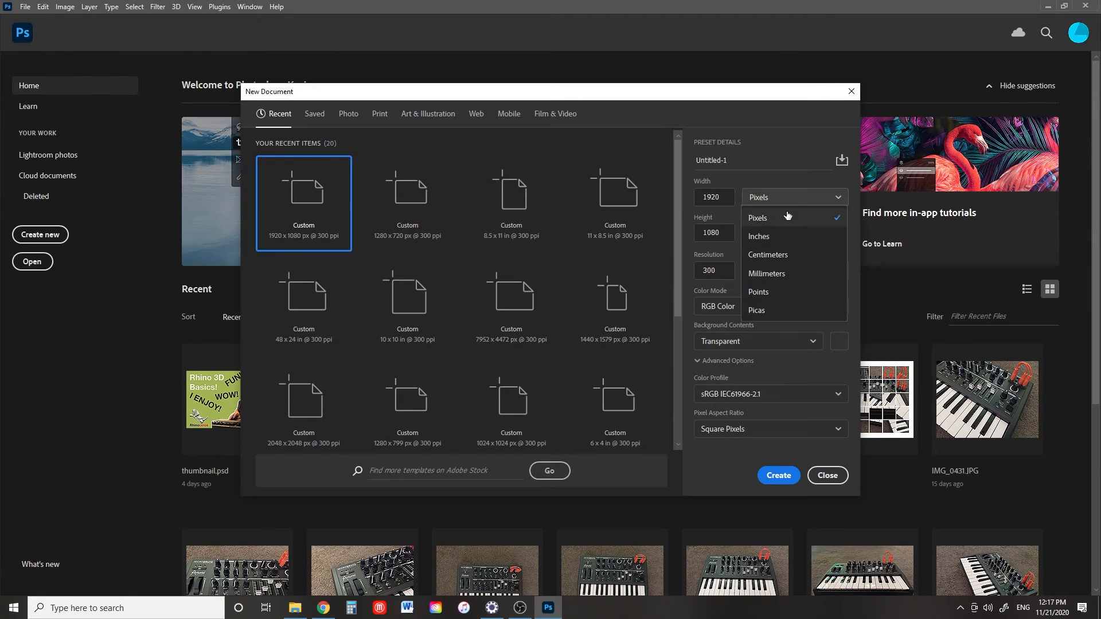
pyautogui.click(762, 229)
pyautogui.press('Tab')
pyautogui.write('10')
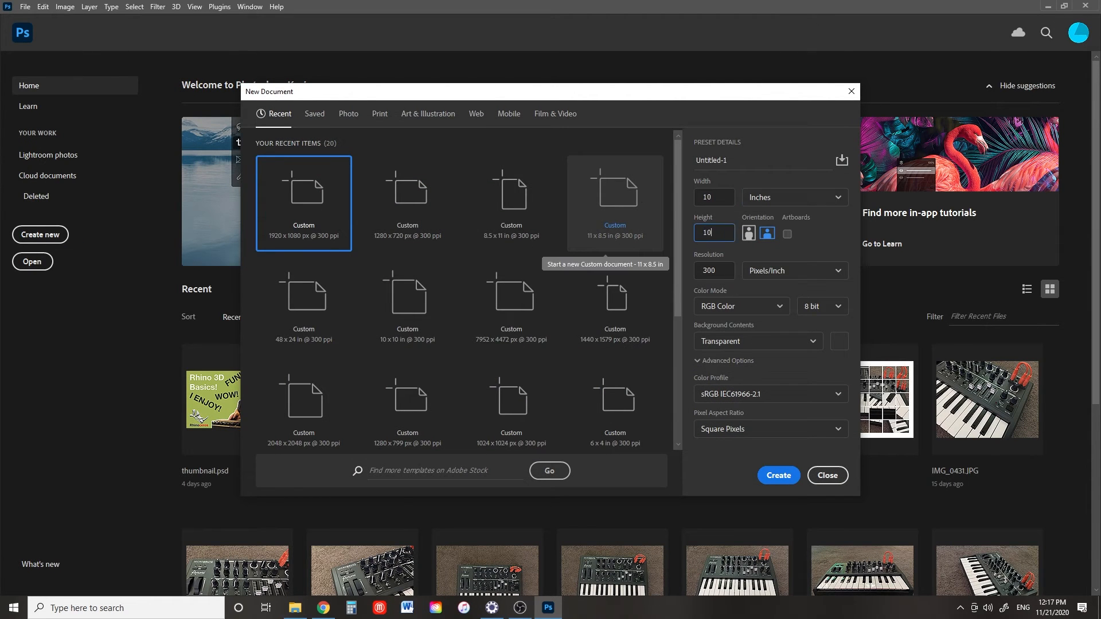
pyautogui.press('Return')
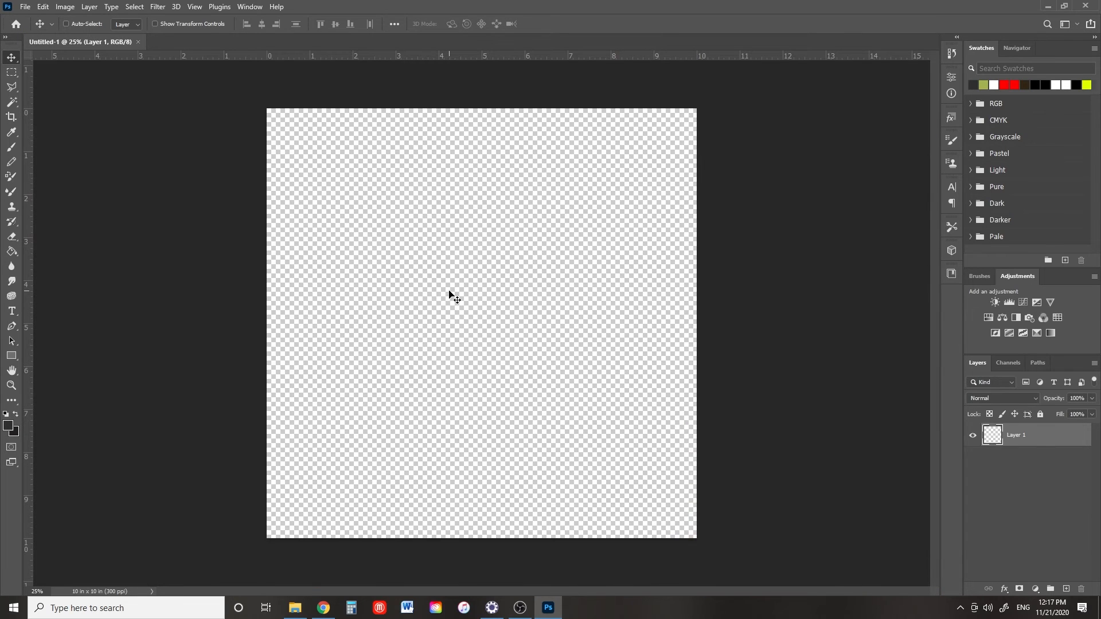
# - Place the DrawingLines PDF from the TextureTutorial folder into the document and align it near the canvas's lower edge
pyautogui.click(295, 608)
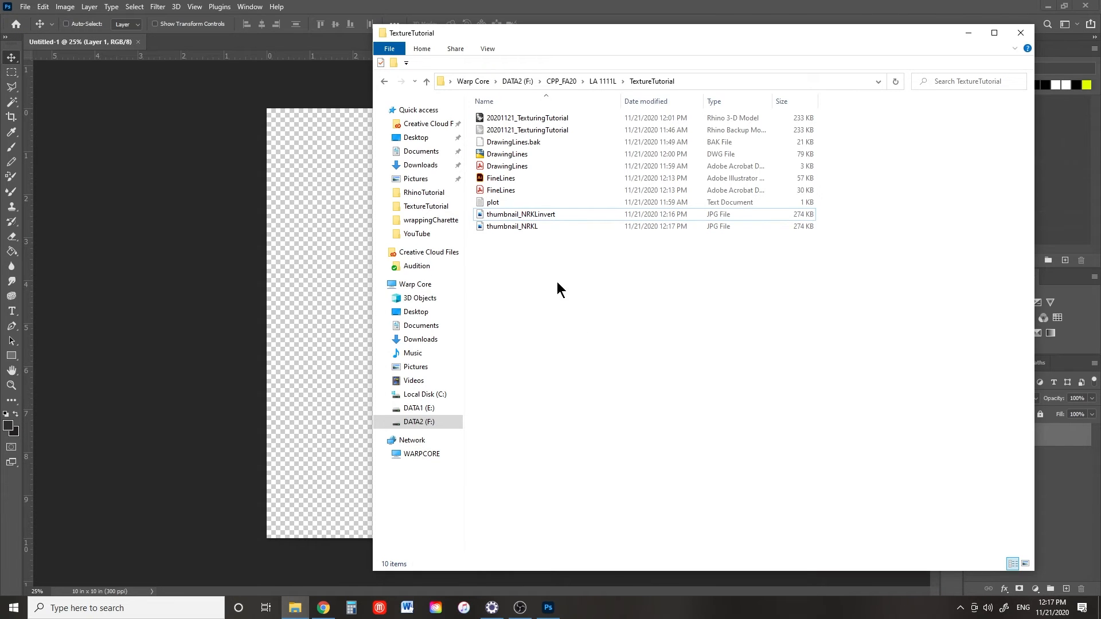
pyautogui.click(339, 269)
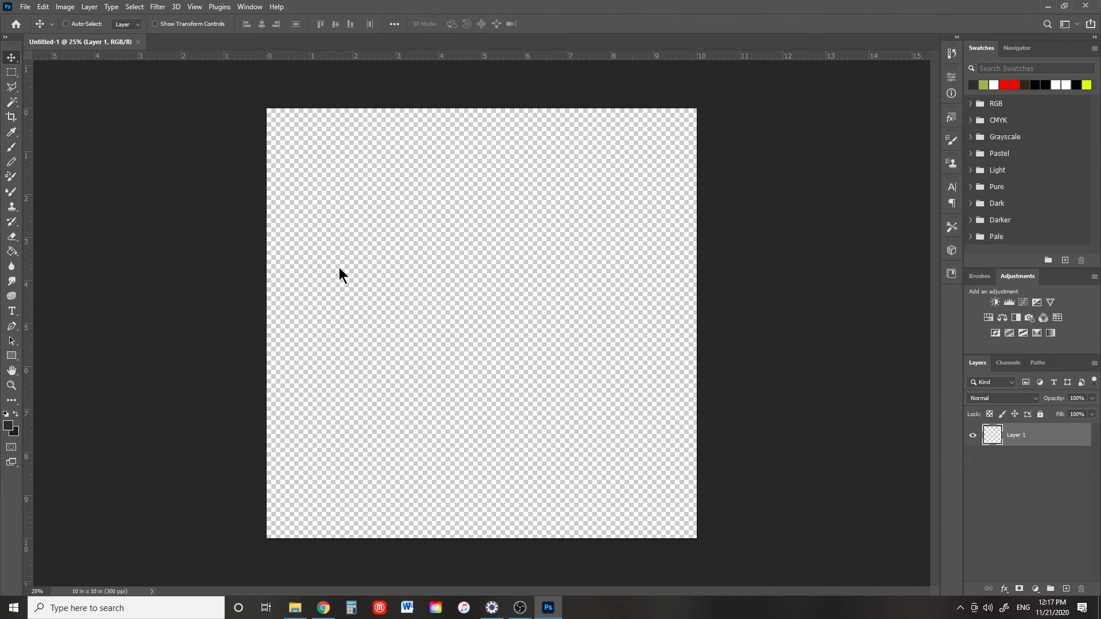
pyautogui.click(643, 335)
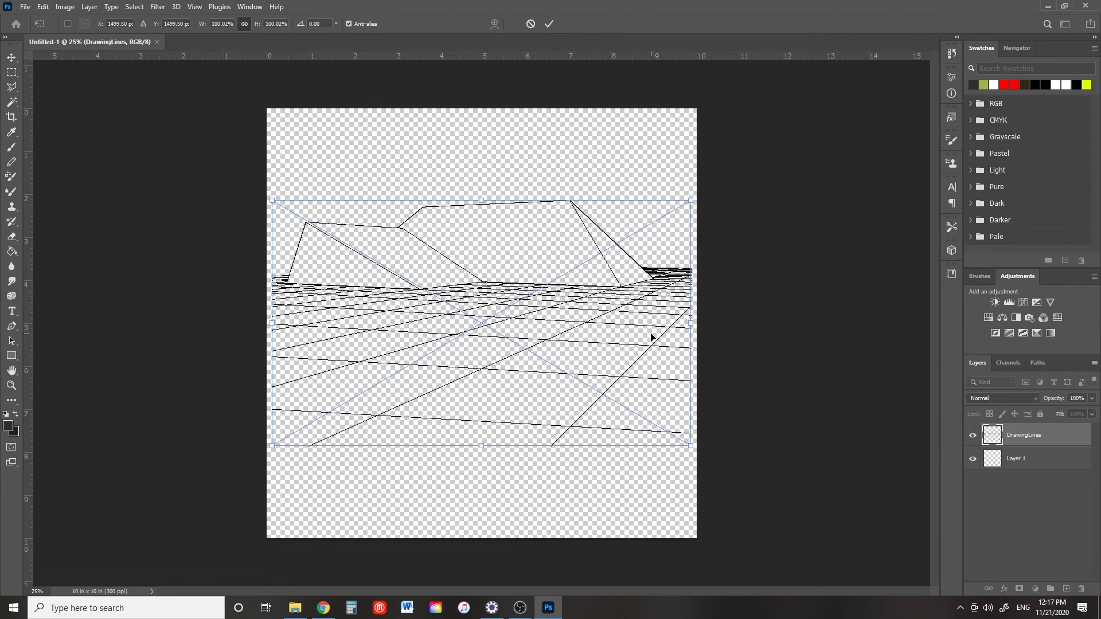
pyautogui.moveTo(528, 299); pyautogui.dragTo(524, 383)
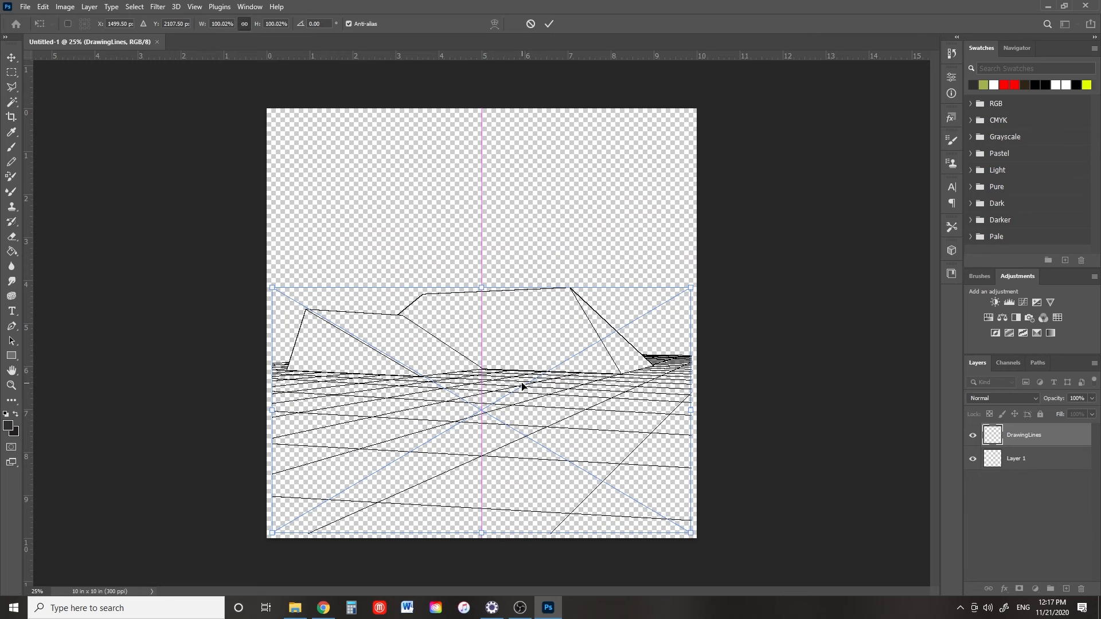
pyautogui.press('Return')
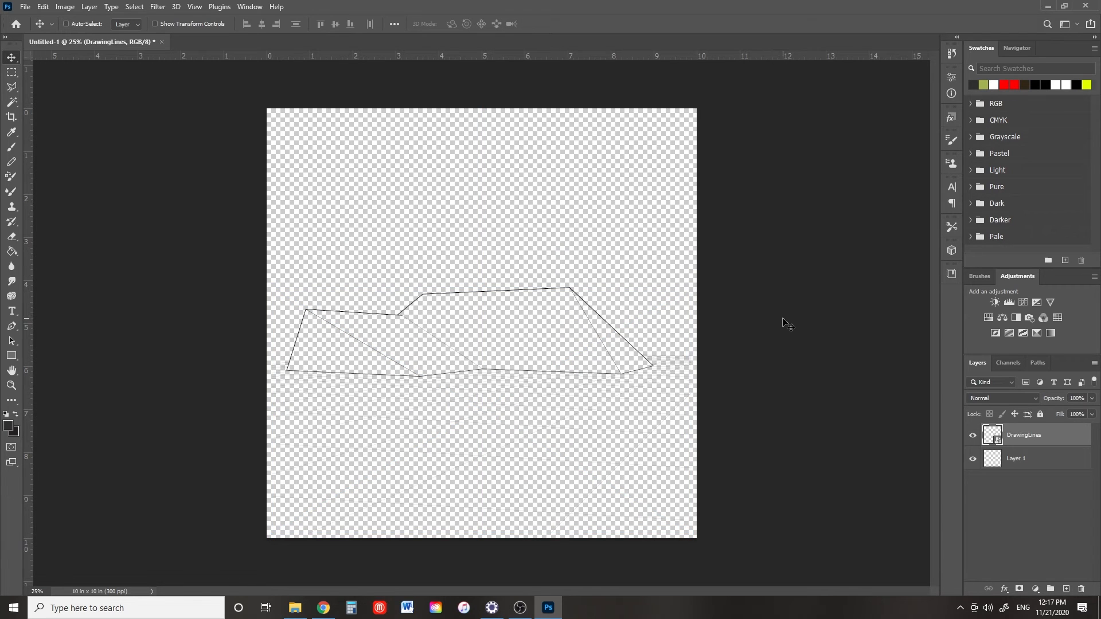
# - Add a solid color fill layer in white (ffffff) beneath the DrawingLines layer as the background
pyautogui.click(1025, 460)
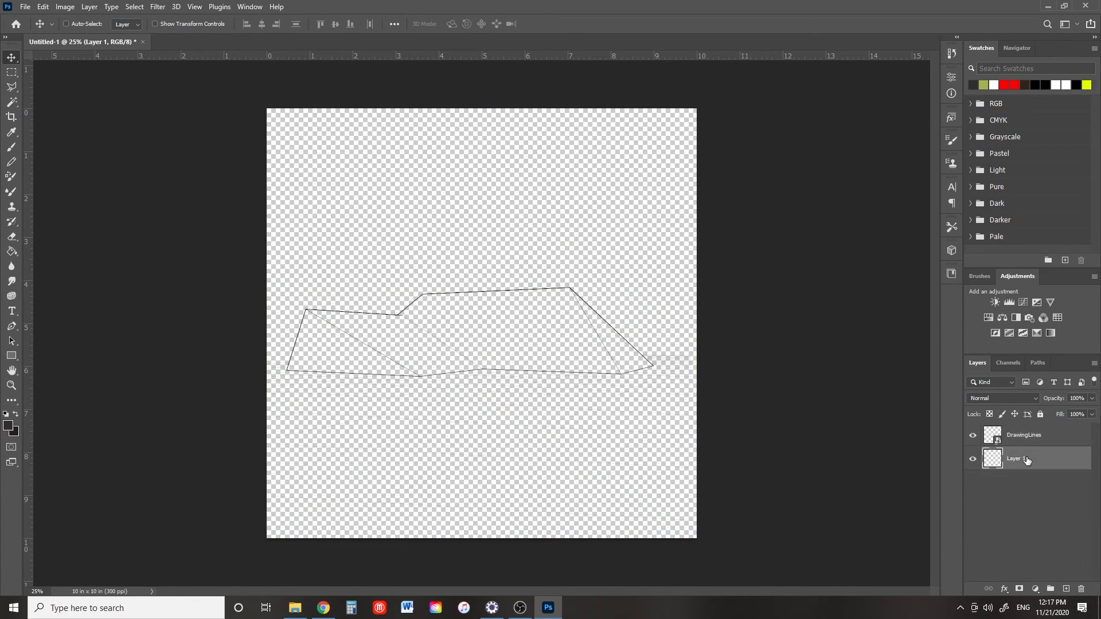
pyautogui.click(1034, 443)
pyautogui.click(1034, 466)
pyautogui.hotkey('ctrl', 'a')
pyautogui.click(89, 7)
pyautogui.moveTo(184, 150)
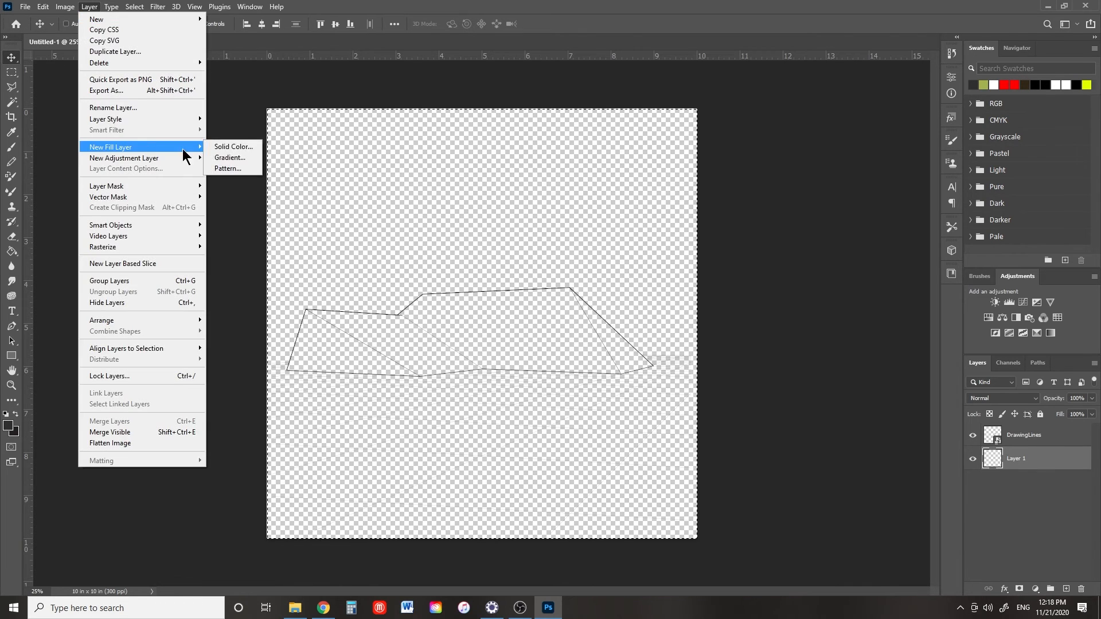
pyautogui.click(234, 147)
pyautogui.click(642, 179)
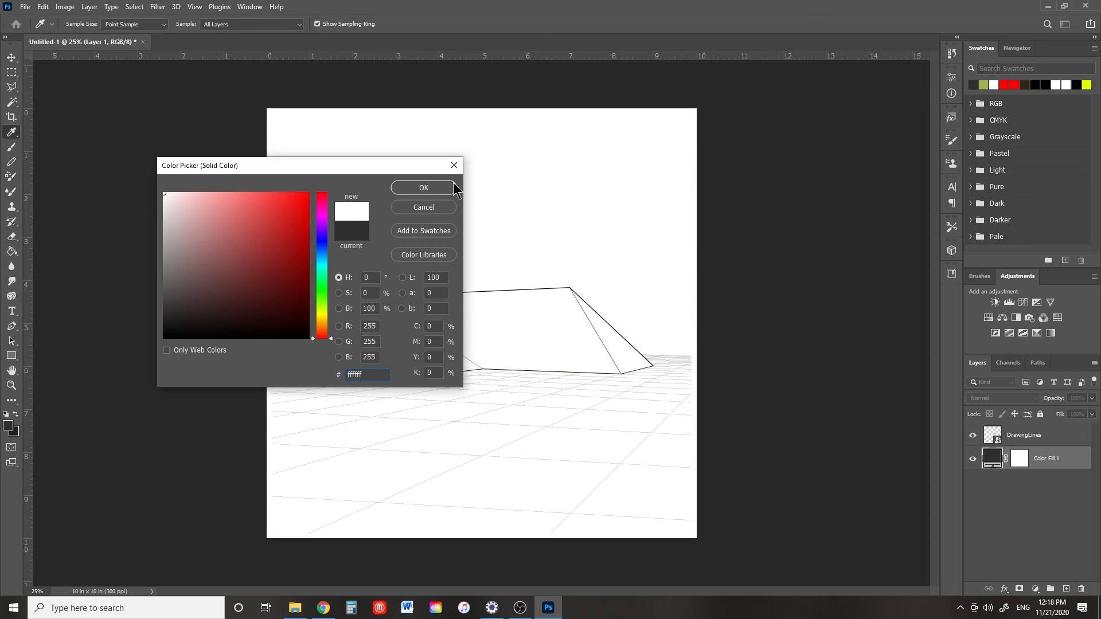
pyautogui.click(452, 187)
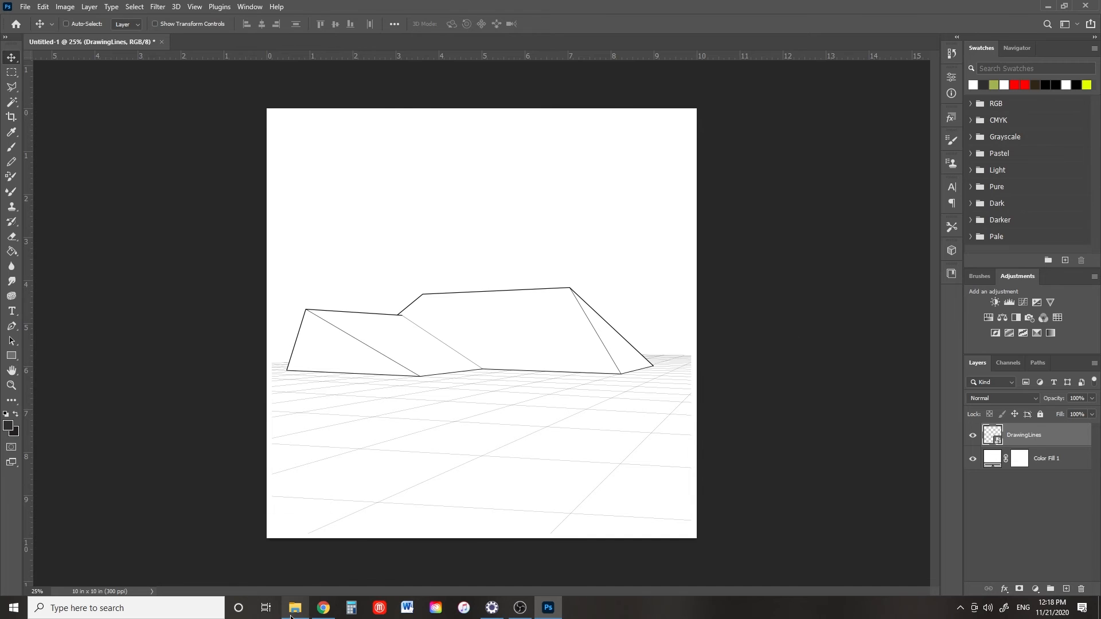
# - Place the thumbnail_NRKLinvert image from the TextureTutorial folder above the DrawingLines layer at its fitted size
pyautogui.click(294, 608)
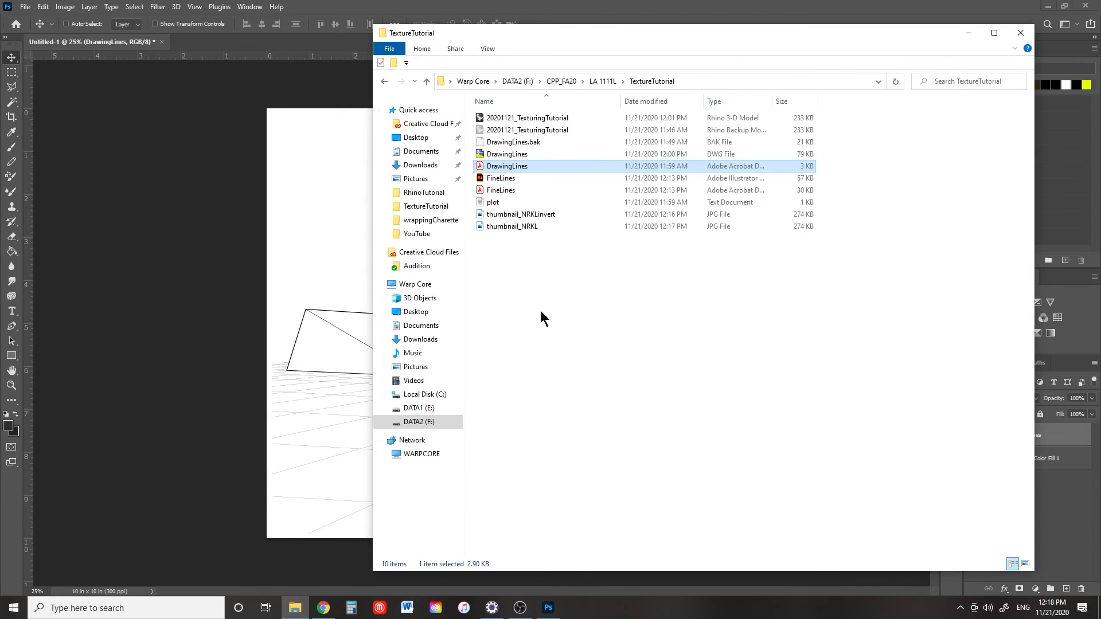
pyautogui.moveTo(539, 216); pyautogui.dragTo(333, 222)
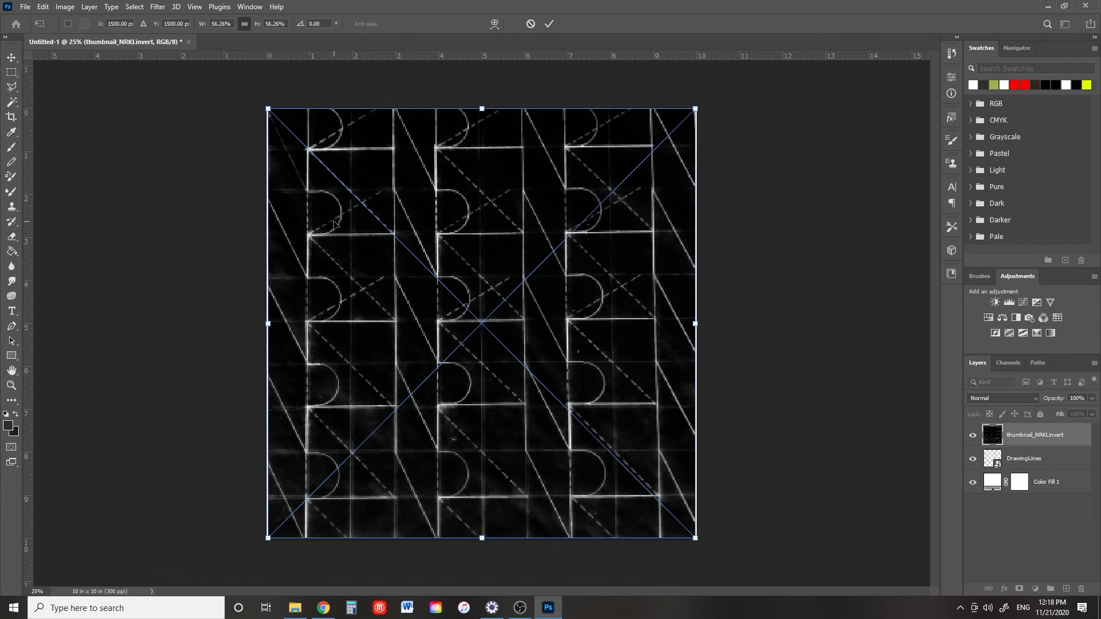
pyautogui.press('Return')
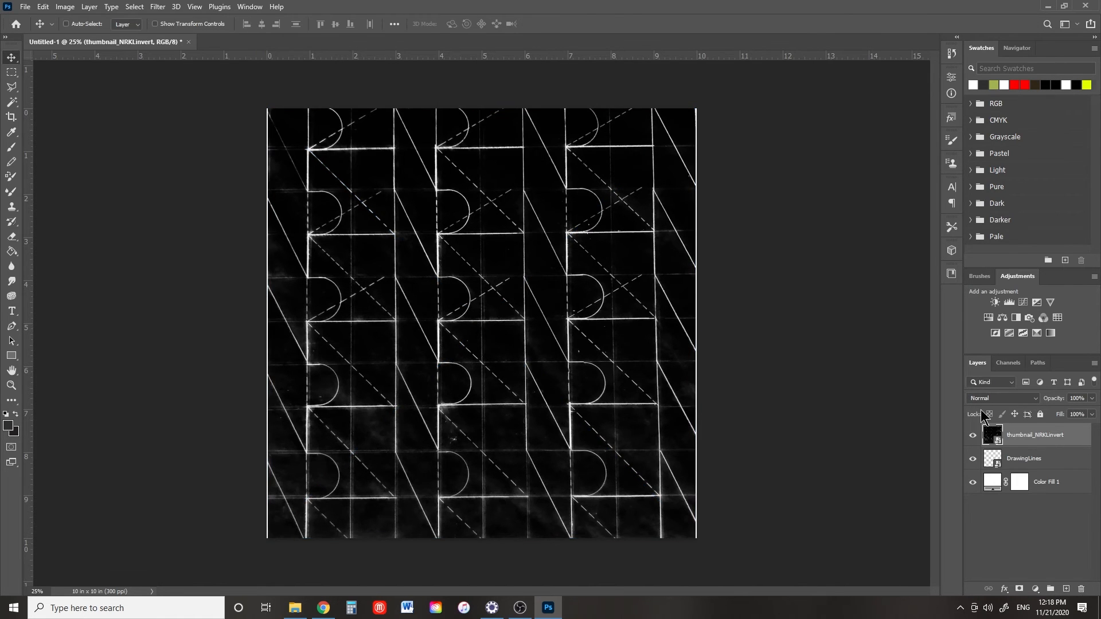
# - Rename the placed image layer TEXTURE and duplicate it
pyautogui.doubleClick(1020, 436)
pyautogui.write('TEXTURE')
pyautogui.press('Return')
pyautogui.hotkey('ctrl', 'j')
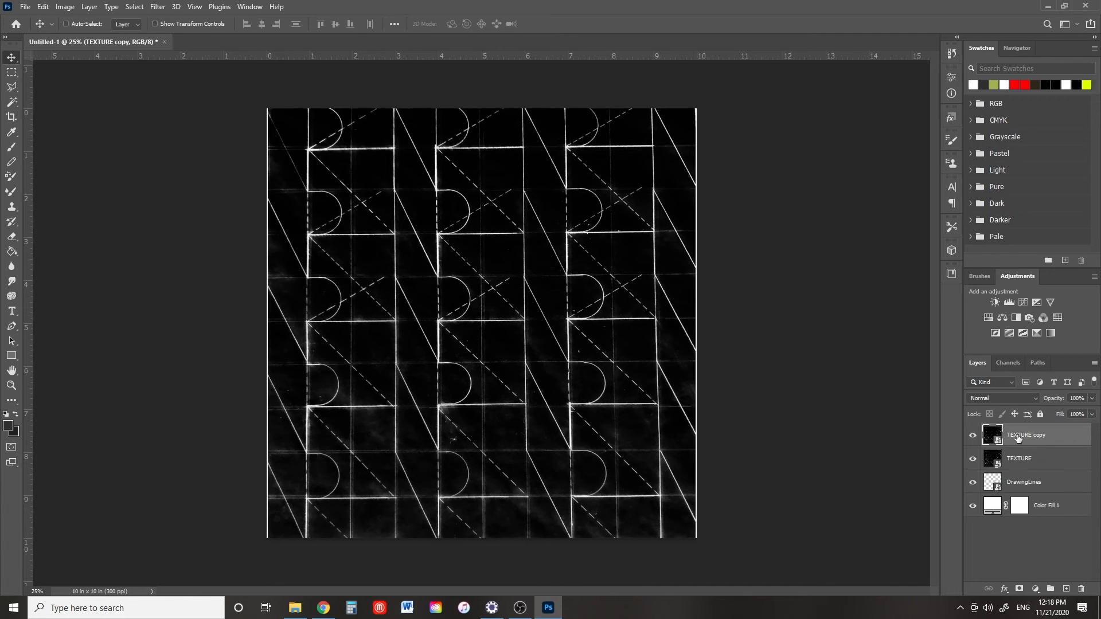
# - Rasterize the TEXTURE copy and TEXTURE smart object layers and leave the original TEXTURE layer hidden
pyautogui.press('e')
pyautogui.click(540, 357)
pyautogui.press('Return')
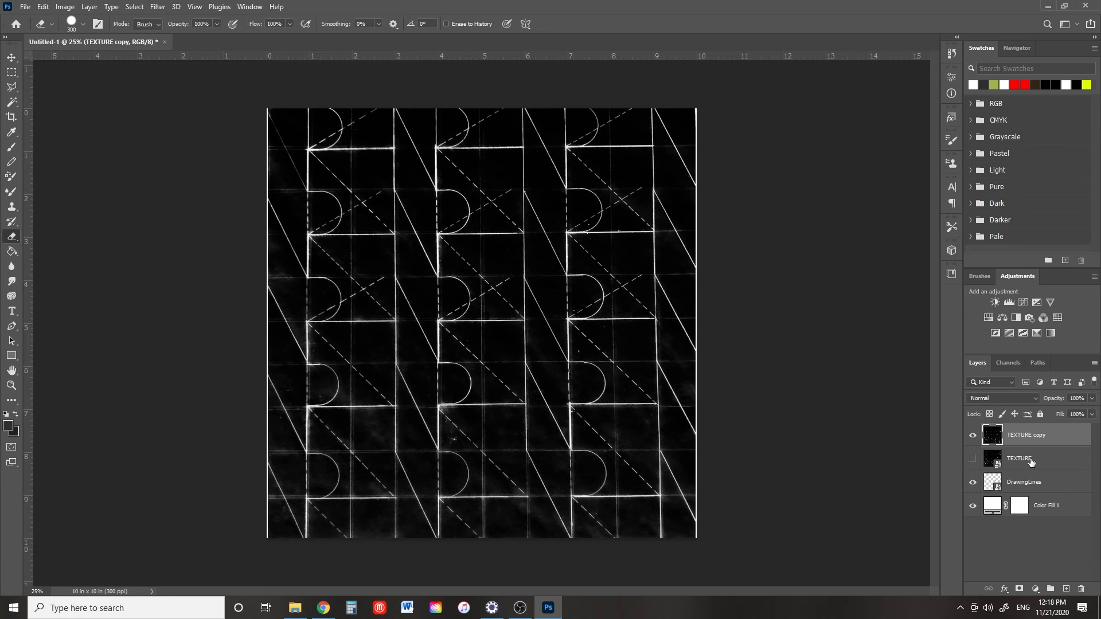
pyautogui.click(1026, 462)
pyautogui.click(583, 387)
pyautogui.press('Return')
pyautogui.click(973, 460)
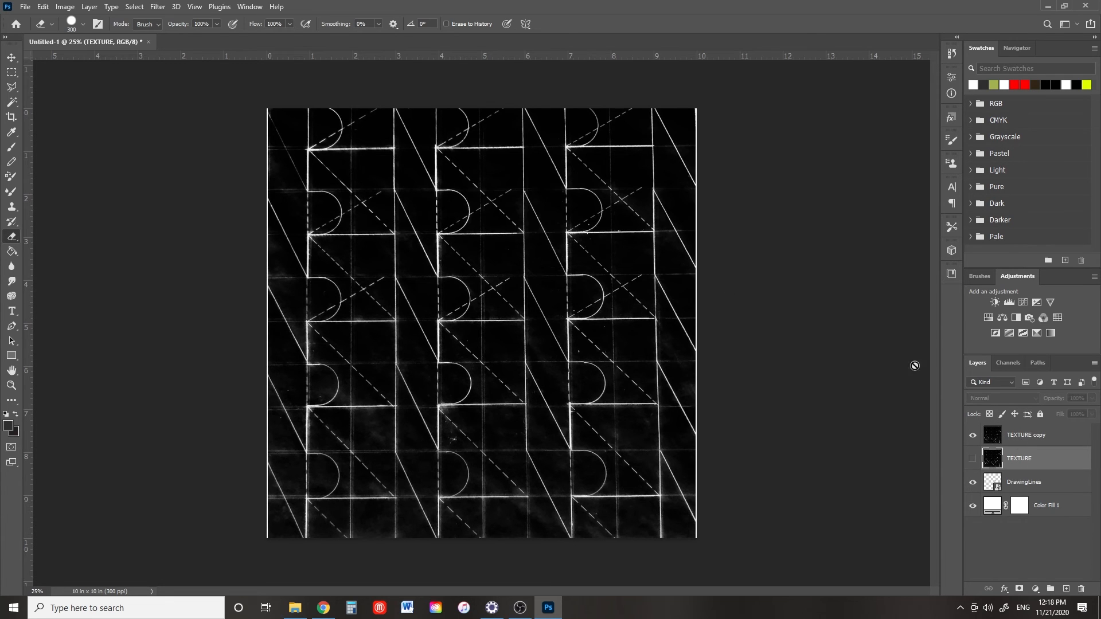
# - Scale the TEXTURE copy layer proportionally to about 33% and move it over the leftmost faces of the landform
pyautogui.click(1033, 441)
pyautogui.hotkey('ctrl', 't')
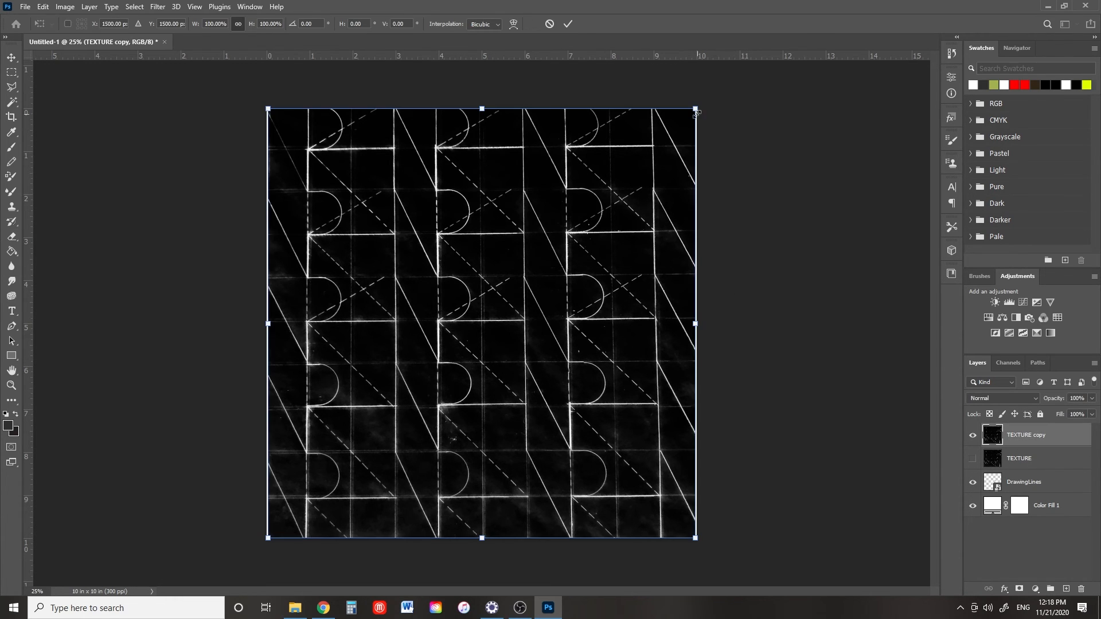
pyautogui.moveTo(697, 108); pyautogui.dragTo(409, 396)
pyautogui.moveTo(330, 476); pyautogui.dragTo(346, 367)
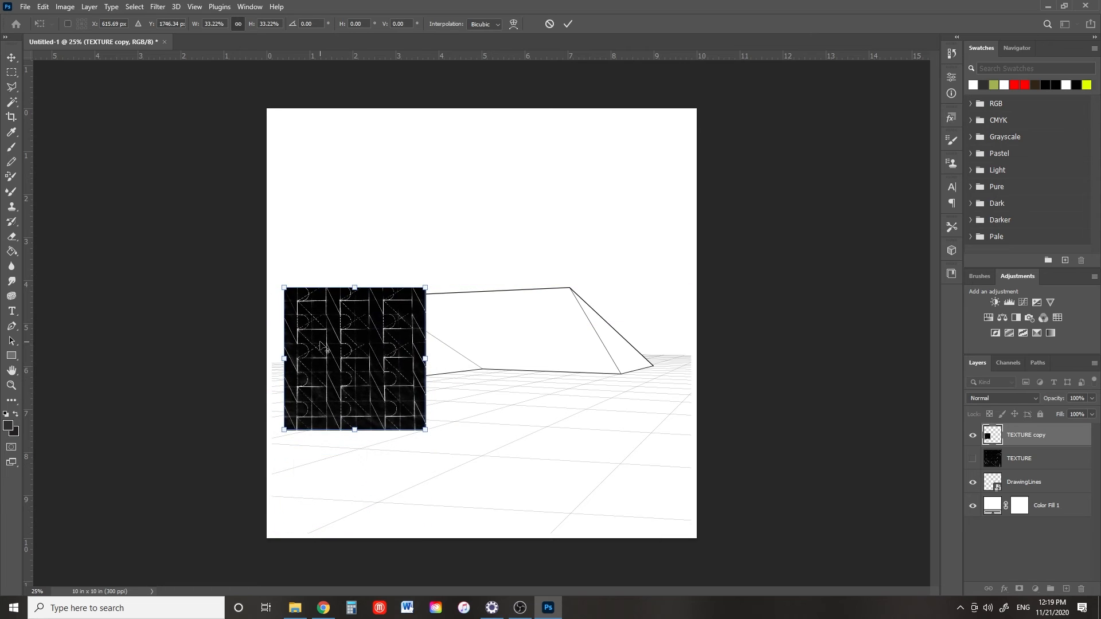
pyautogui.keyDown('alt'); pyautogui.scroll(3, 348, 351); pyautogui.keyUp('alt')
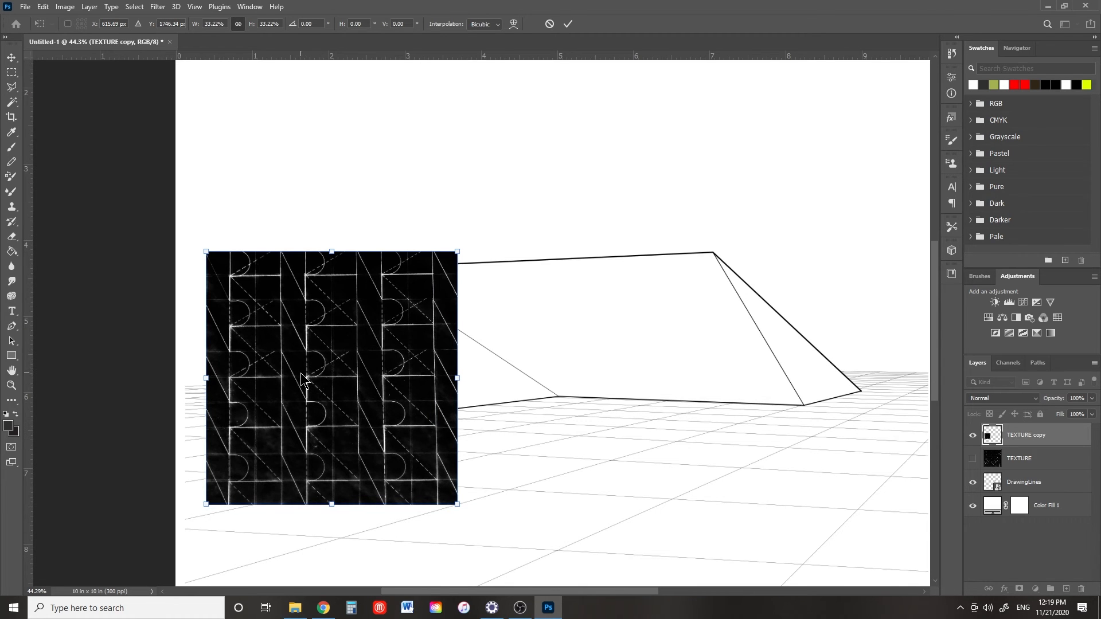
pyautogui.hotkey('alt', 'space')
pyautogui.click(580, 32)
pyautogui.click(568, 25)
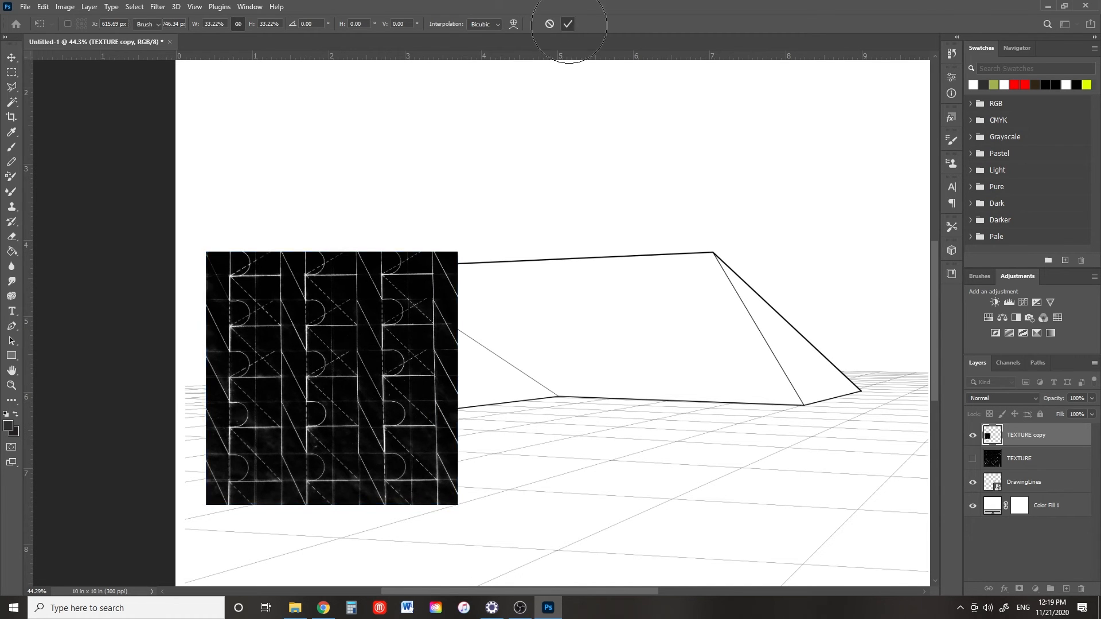
# - Move the TEXTURE copy over the landform's large central face and set its layer opacity to 50%
pyautogui.moveTo(341, 392); pyautogui.dragTo(592, 355)
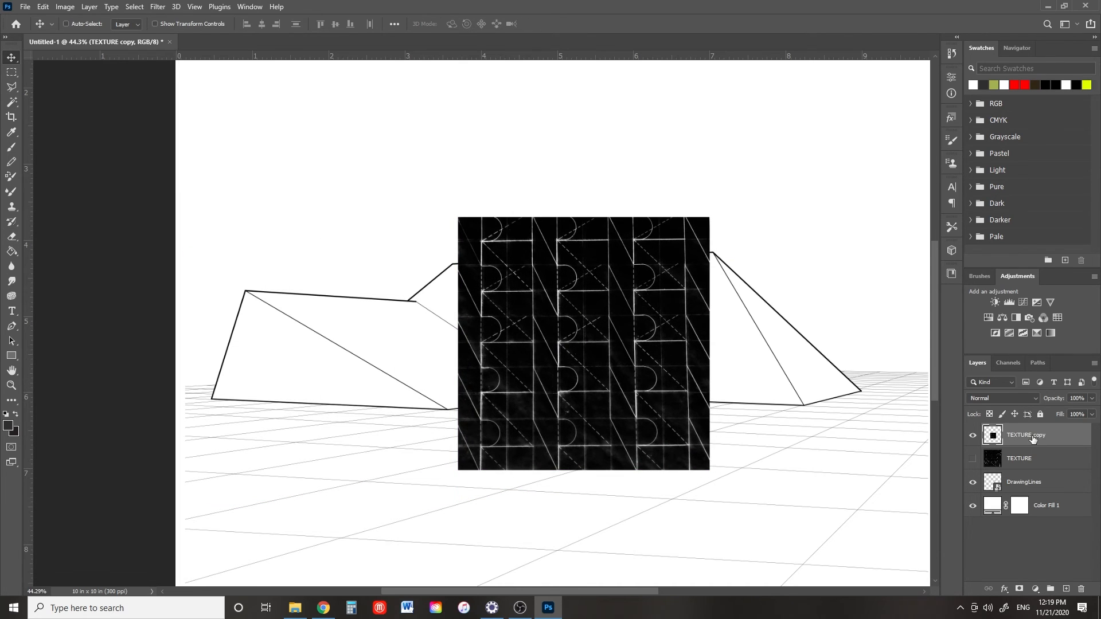
pyautogui.write('50')
pyautogui.press('Return')
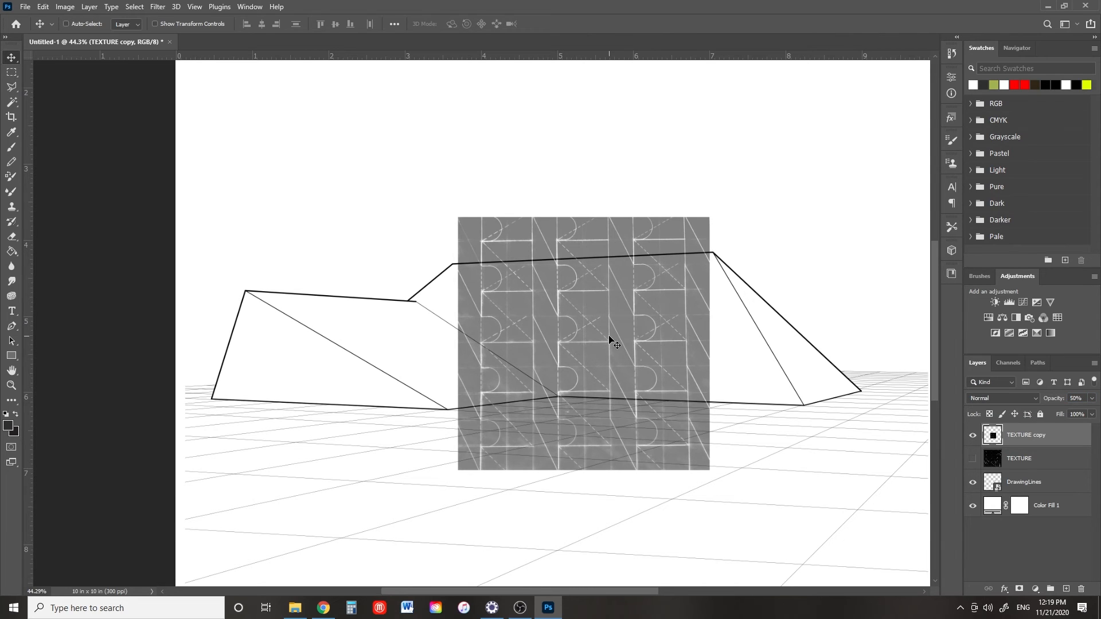
# - Distort the TEXTURE copy layer so its corners follow the perspective of the landform's large central face, extending behind the left-hand faces
pyautogui.hotkey('ctrl', 't')
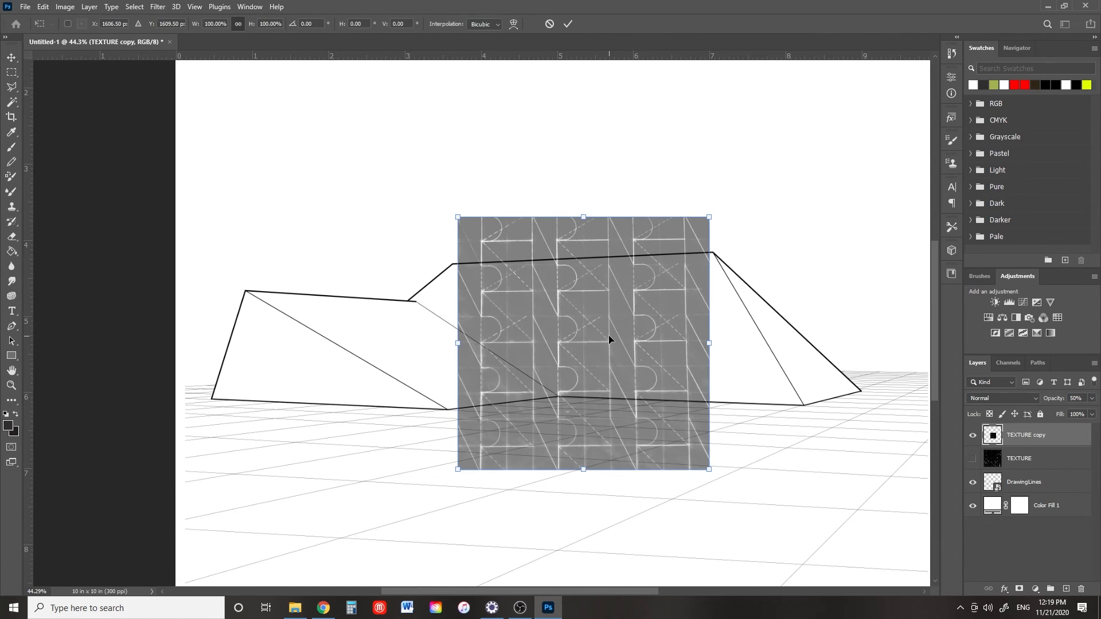
pyautogui.rightClick(609, 337)
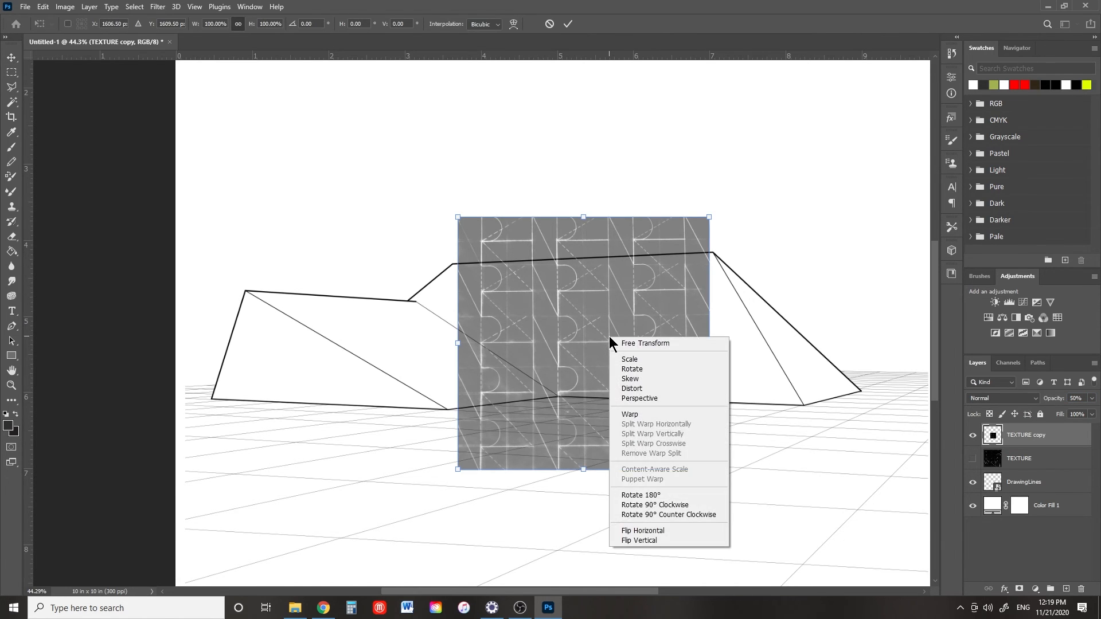
pyautogui.click(633, 389)
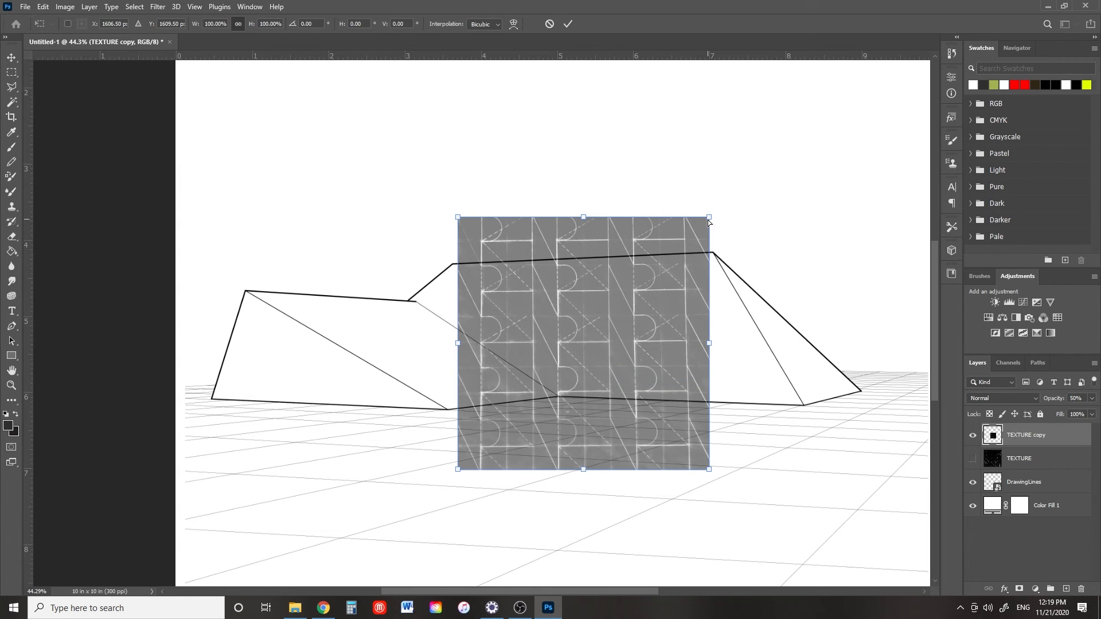
pyautogui.moveTo(709, 220); pyautogui.dragTo(712, 254)
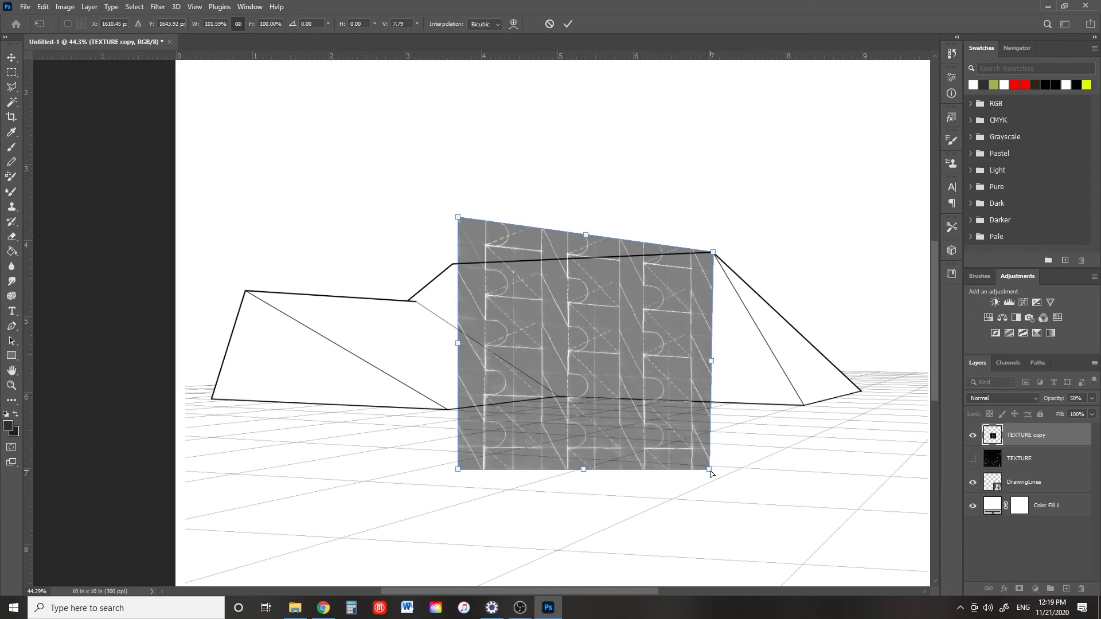
pyautogui.moveTo(710, 471); pyautogui.dragTo(804, 408)
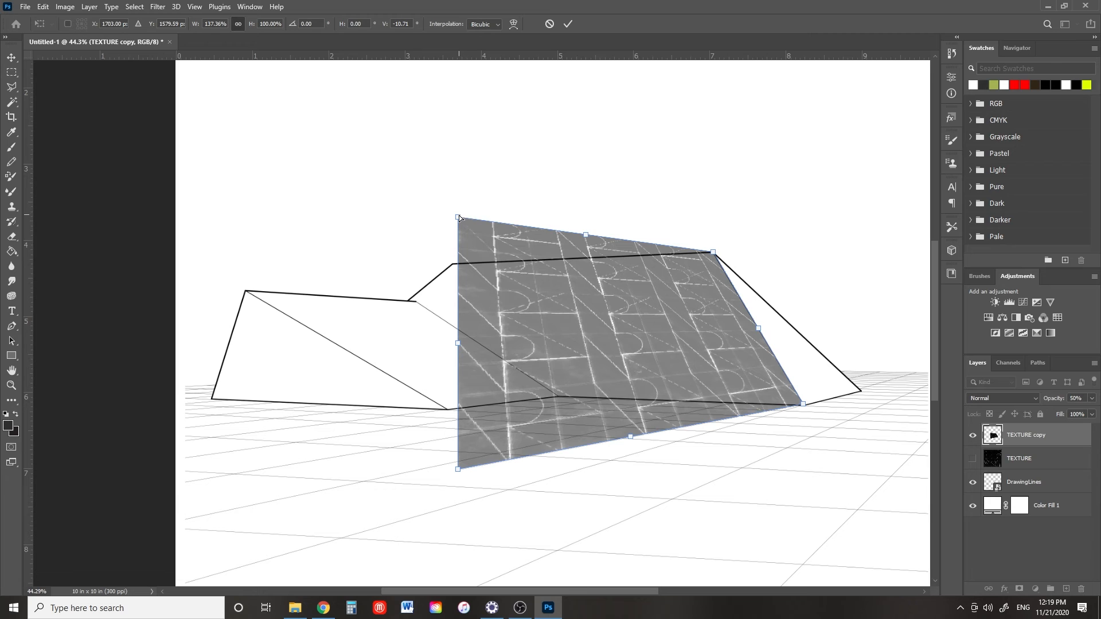
pyautogui.moveTo(459, 217); pyautogui.dragTo(452, 264)
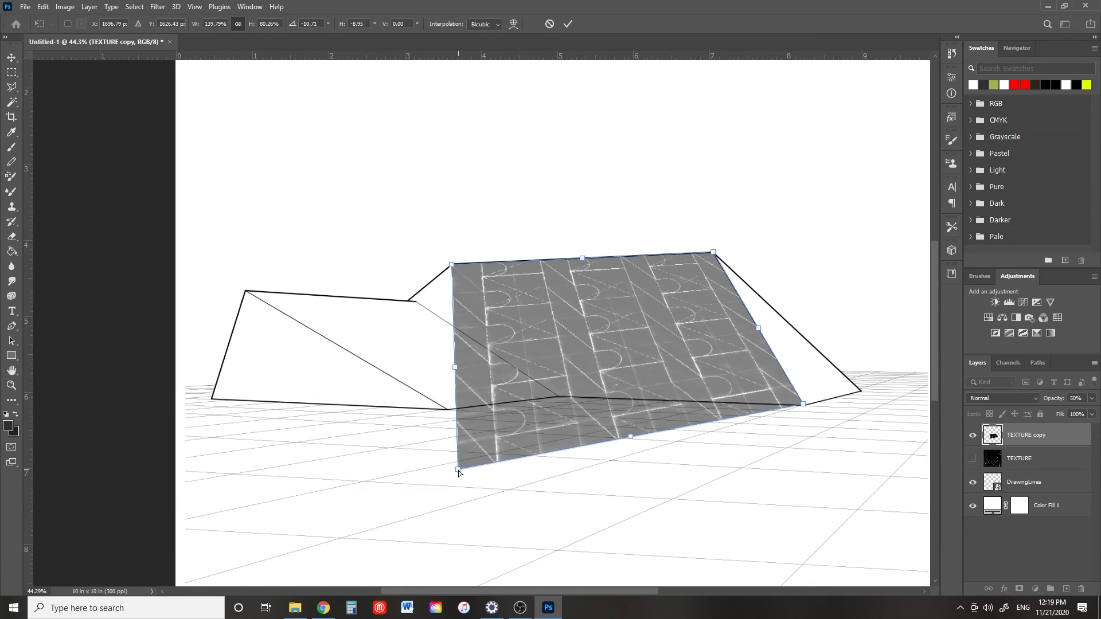
pyautogui.moveTo(457, 470); pyautogui.dragTo(298, 390)
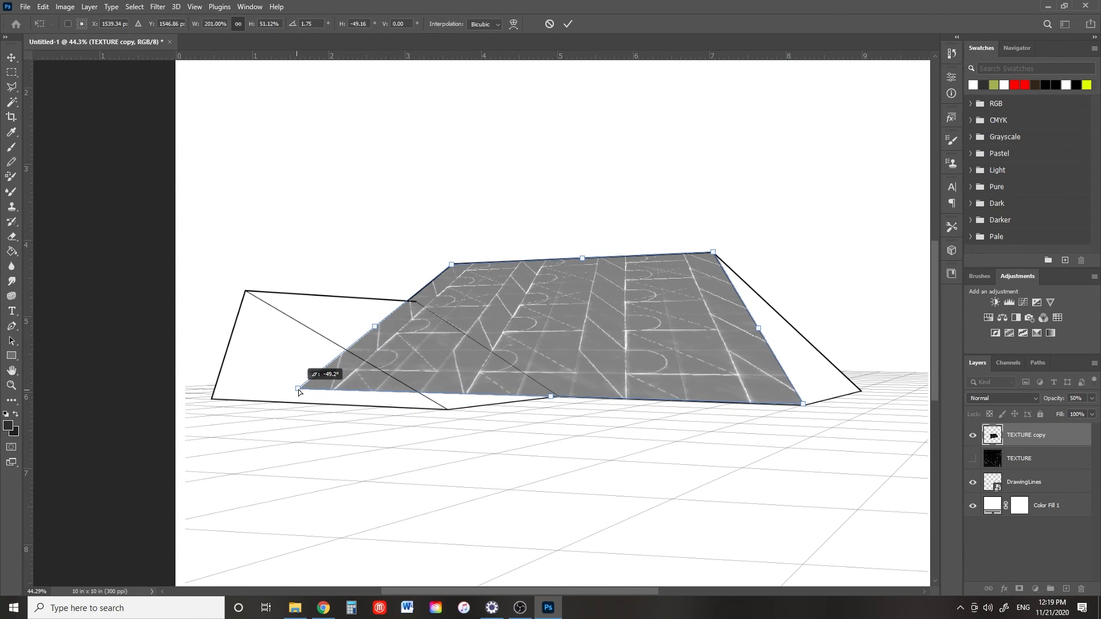
pyautogui.moveTo(298, 390); pyautogui.dragTo(298, 390)
pyautogui.press('Return')
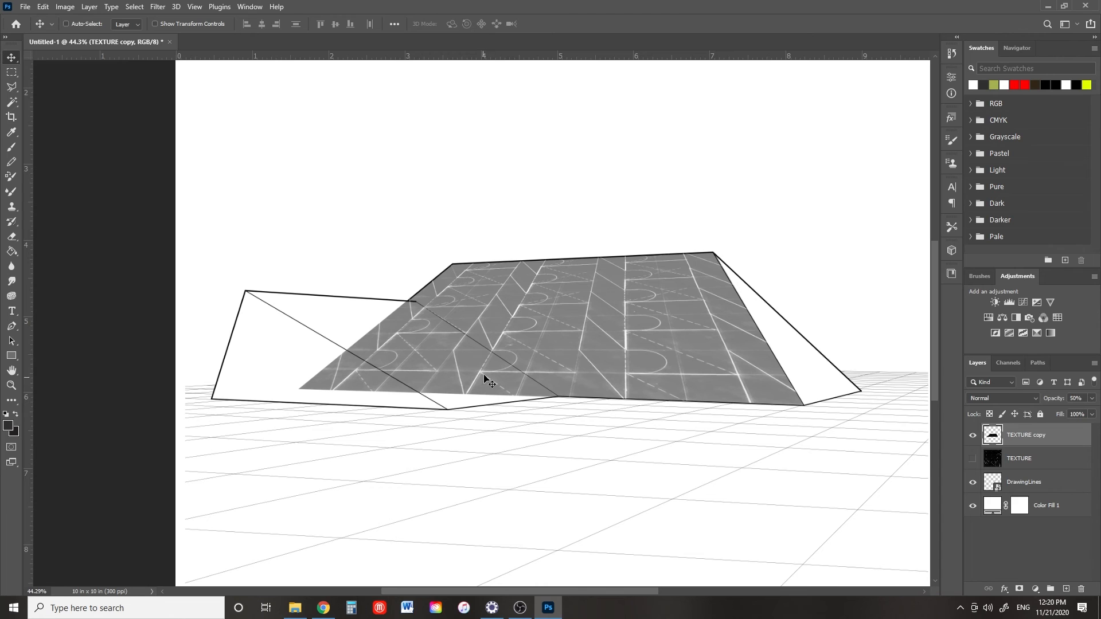
# - Select the middle-left face on the DrawingLines layer with the Magic Wand and delete that area from TEXTURE copy
pyautogui.keyDown('alt'); pyautogui.scroll(2, 489, 372); pyautogui.keyUp('alt')
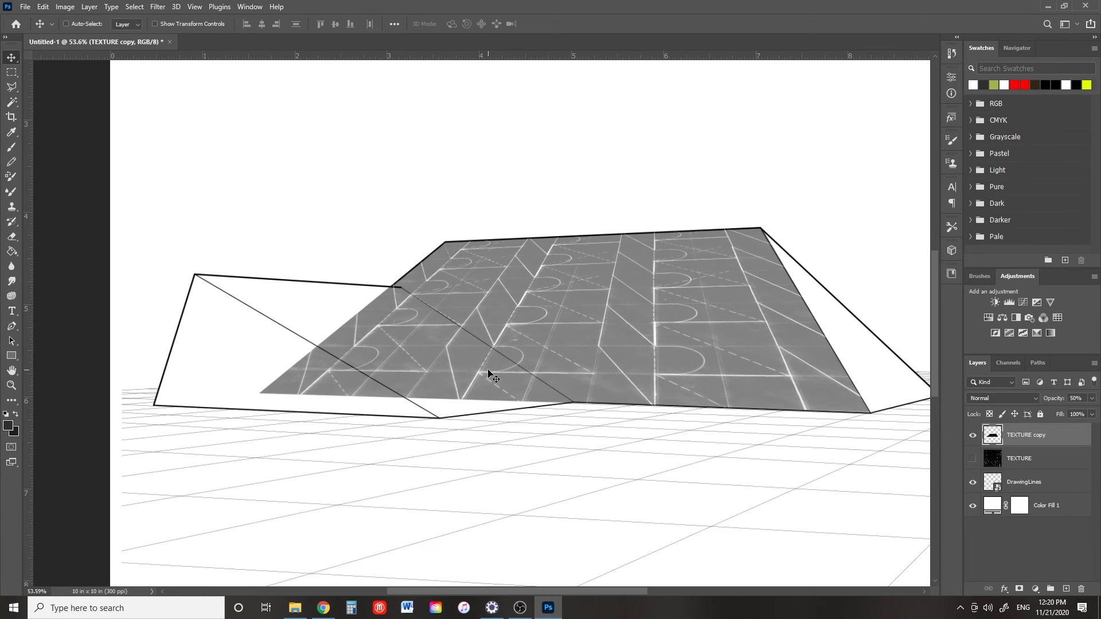
pyautogui.click(1054, 484)
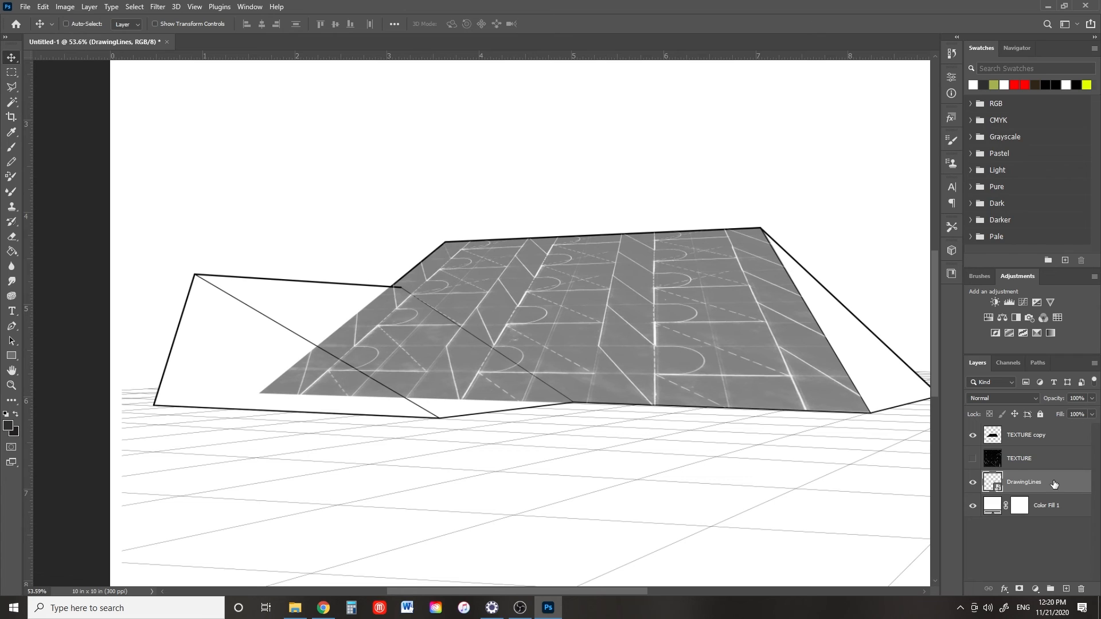
pyautogui.press('w')
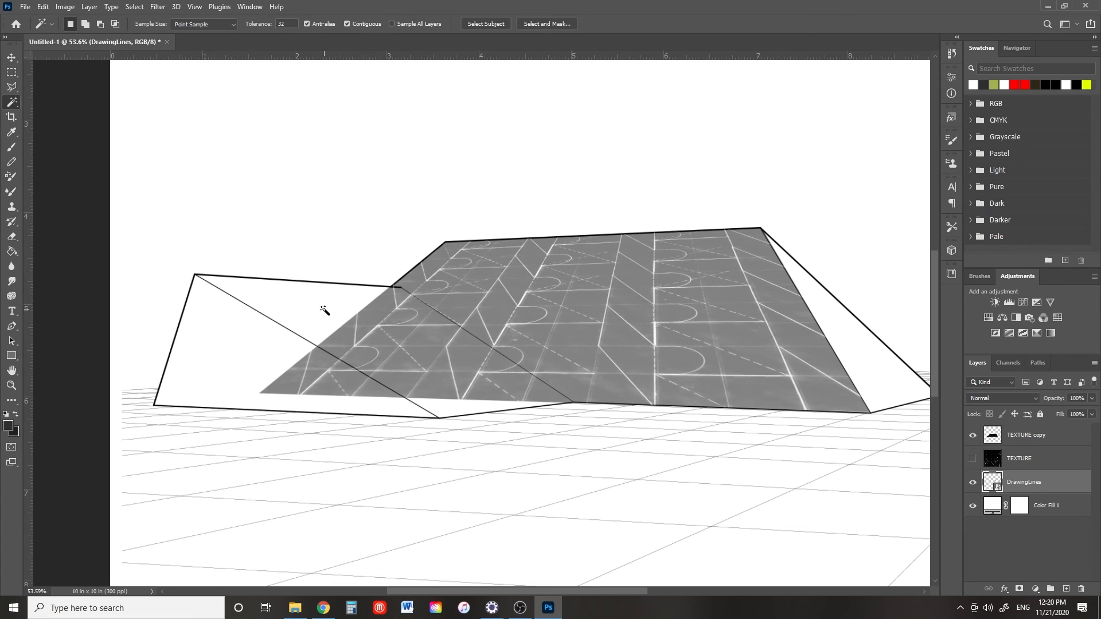
pyautogui.click(324, 309)
pyautogui.click(1026, 437)
pyautogui.press('5')
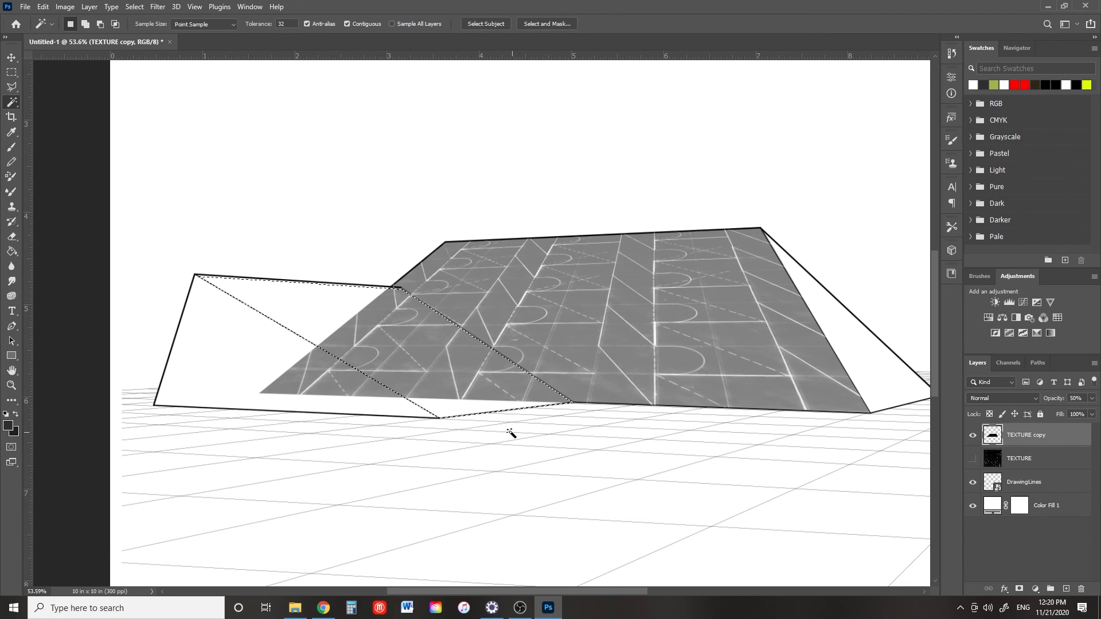
pyautogui.press('Delete')
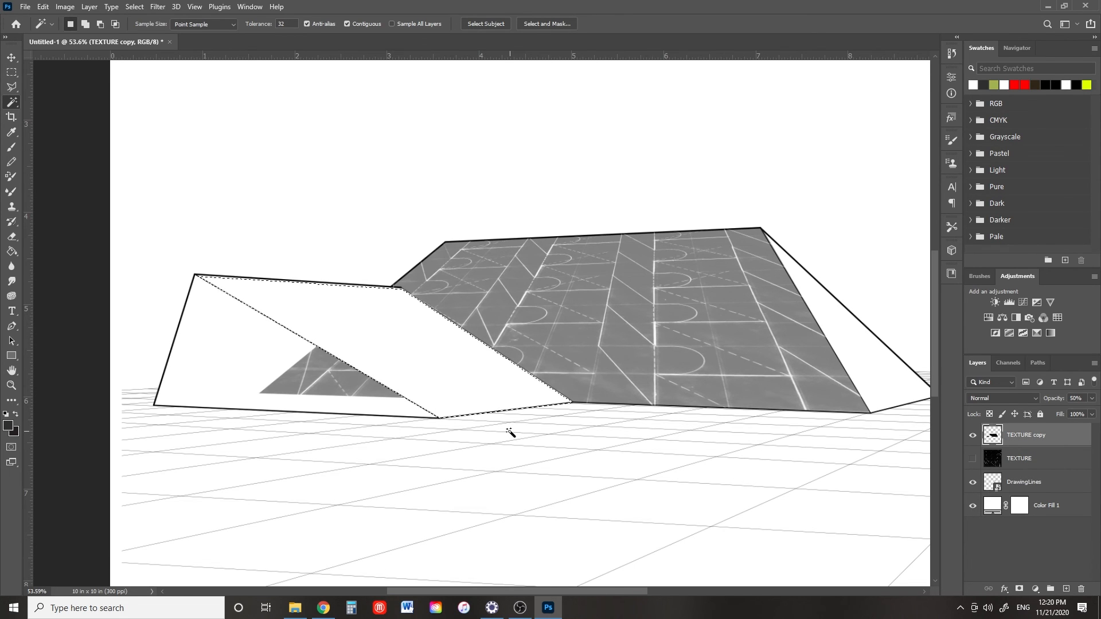
pyautogui.hotkey('ctrl', 'd')
pyautogui.press('v')
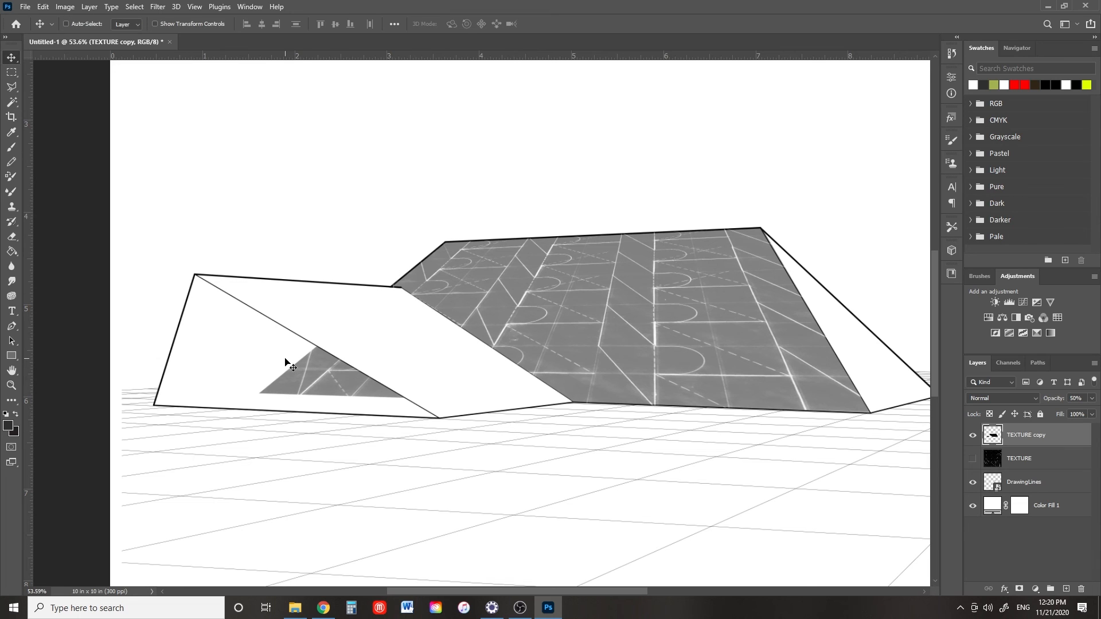
# - Delete the leftover texture fragment inside the leftmost triangular face with a rectangular marquee selection
pyautogui.press('m')
pyautogui.moveTo(221, 326); pyautogui.dragTo(408, 440)
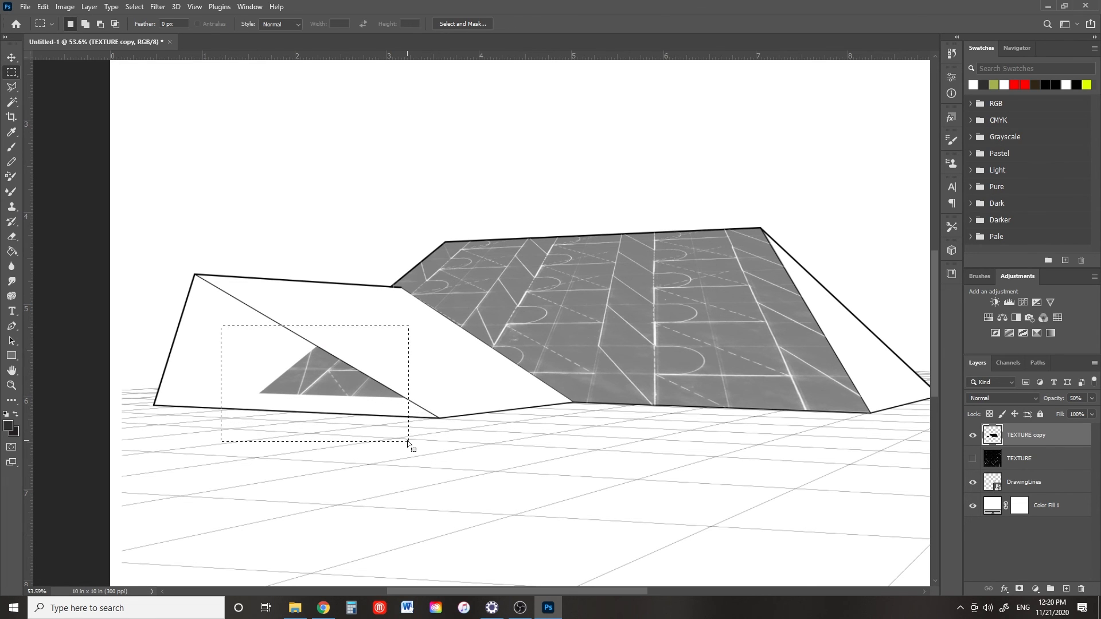
pyautogui.press('Delete')
pyautogui.hotkey('ctrl', 'd')
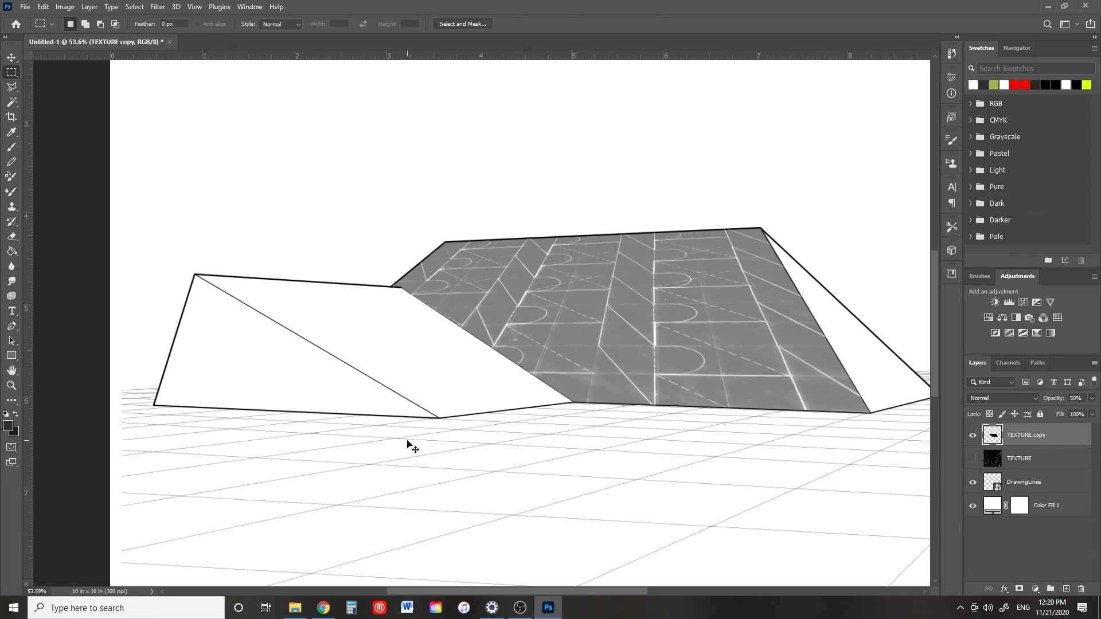
pyautogui.press('v')
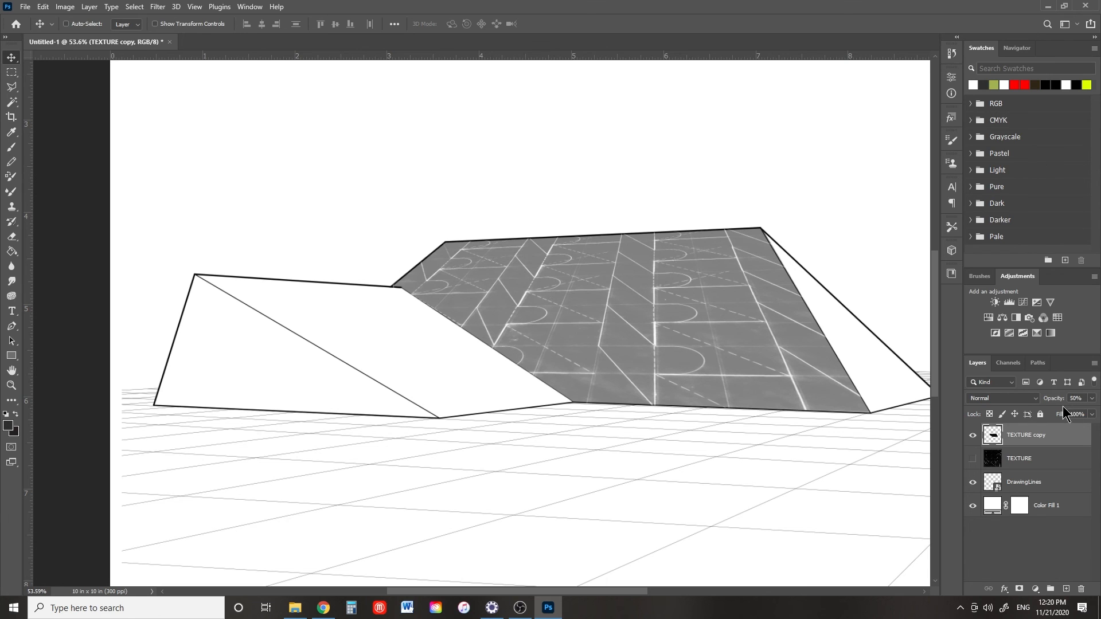
# - Hide TEXTURE copy, duplicate the original TEXTURE layer as TEXTURE copy 2, and hide the original again
pyautogui.click(972, 435)
pyautogui.click(972, 459)
pyautogui.click(1024, 459)
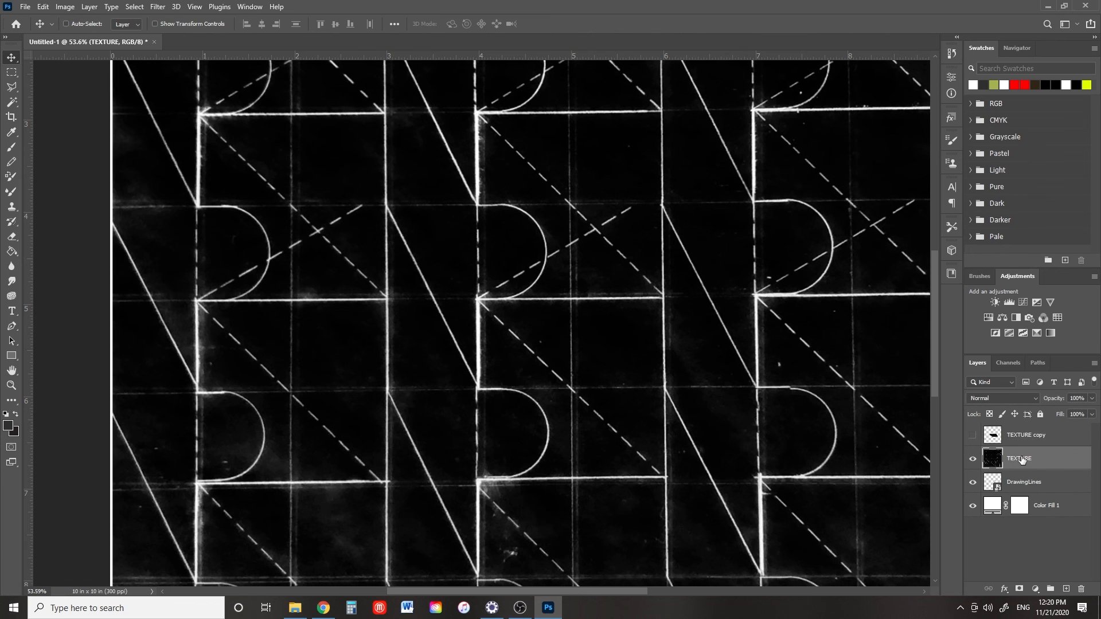
pyautogui.hotkey('ctrl', 'j')
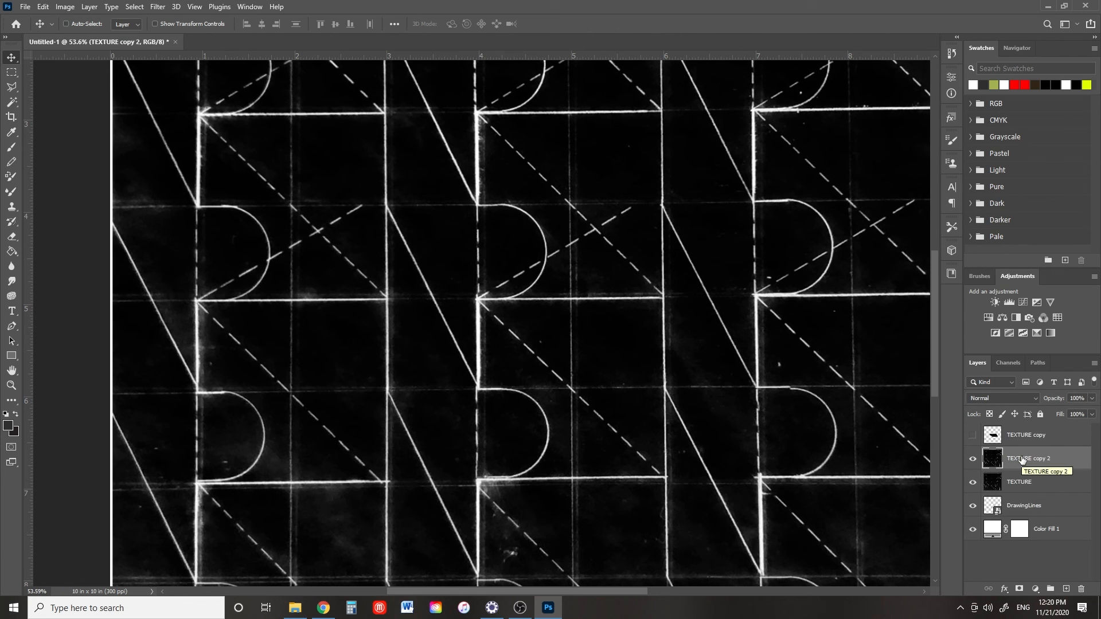
pyautogui.click(972, 483)
# - Scale TEXTURE copy 2 to about 2.5 inches wide over the landform's right end and set its opacity to 40%
pyautogui.keyDown('alt'); pyautogui.scroll(-3, 698, 362); pyautogui.keyUp('alt')
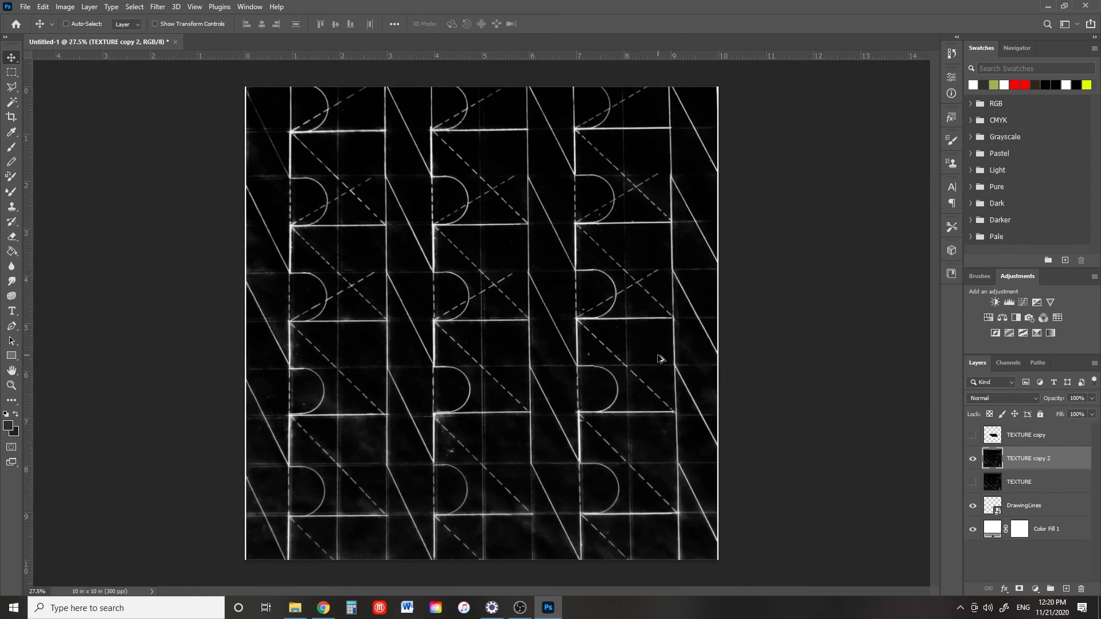
pyautogui.hotkey('ctrl', 't')
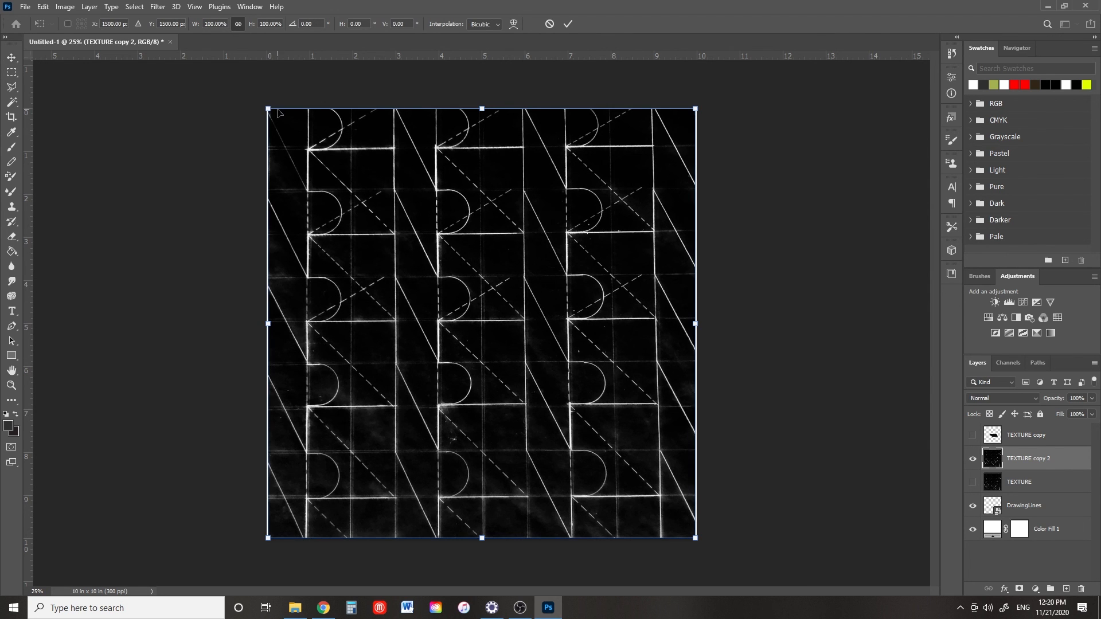
pyautogui.moveTo(267, 111); pyautogui.dragTo(589, 431)
pyautogui.moveTo(642, 484); pyautogui.dragTo(608, 338)
pyautogui.press('Return')
pyautogui.keyDown('alt'); pyautogui.scroll(6, 562, 333); pyautogui.keyUp('alt')
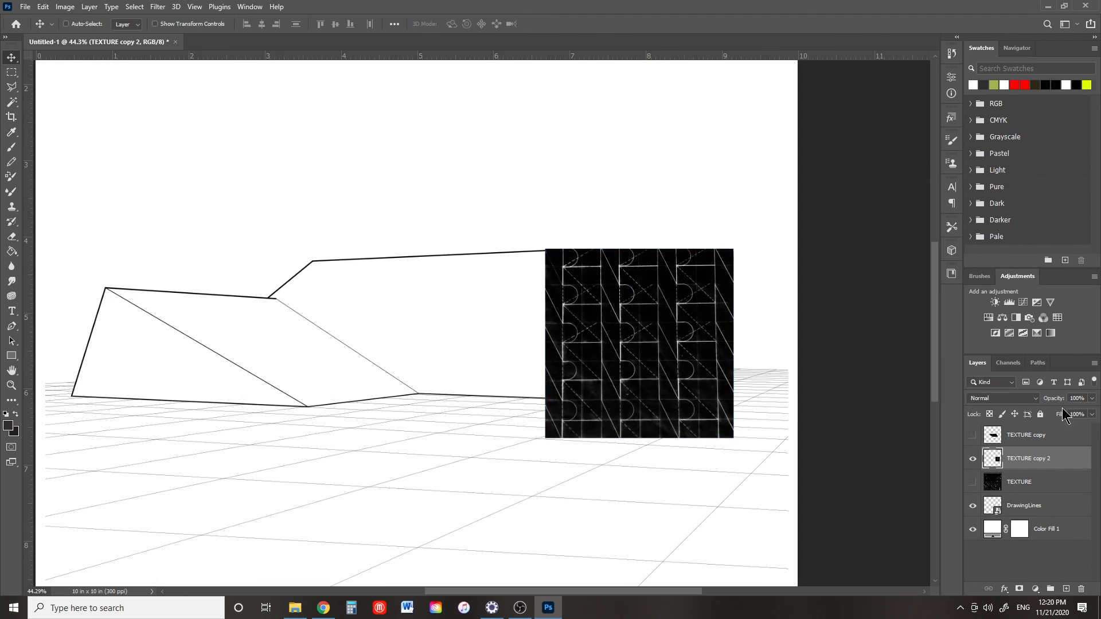
pyautogui.moveTo(1054, 398); pyautogui.dragTo(1020, 399)
pyautogui.keyDown('alt'); pyautogui.scroll(3, 655, 343); pyautogui.keyUp('alt')
# - Try to distort TEXTURE copy 2 onto the narrow rightmost face of the landform, and undo the transform
pyautogui.hotkey('ctrl', 't')
pyautogui.keyDown('ctrl'); pyautogui.moveTo(760, 468); pyautogui.dragTo(743, 402); pyautogui.keyUp('ctrl')
pyautogui.keyDown('ctrl'); pyautogui.moveTo(510, 469); pyautogui.dragTo(669, 422); pyautogui.keyUp('ctrl')
pyautogui.keyDown('ctrl'); pyautogui.moveTo(509, 217); pyautogui.dragTo(547, 218); pyautogui.keyUp('ctrl')
pyautogui.keyDown('ctrl'); pyautogui.moveTo(760, 216); pyautogui.dragTo(607, 232); pyautogui.keyUp('ctrl')
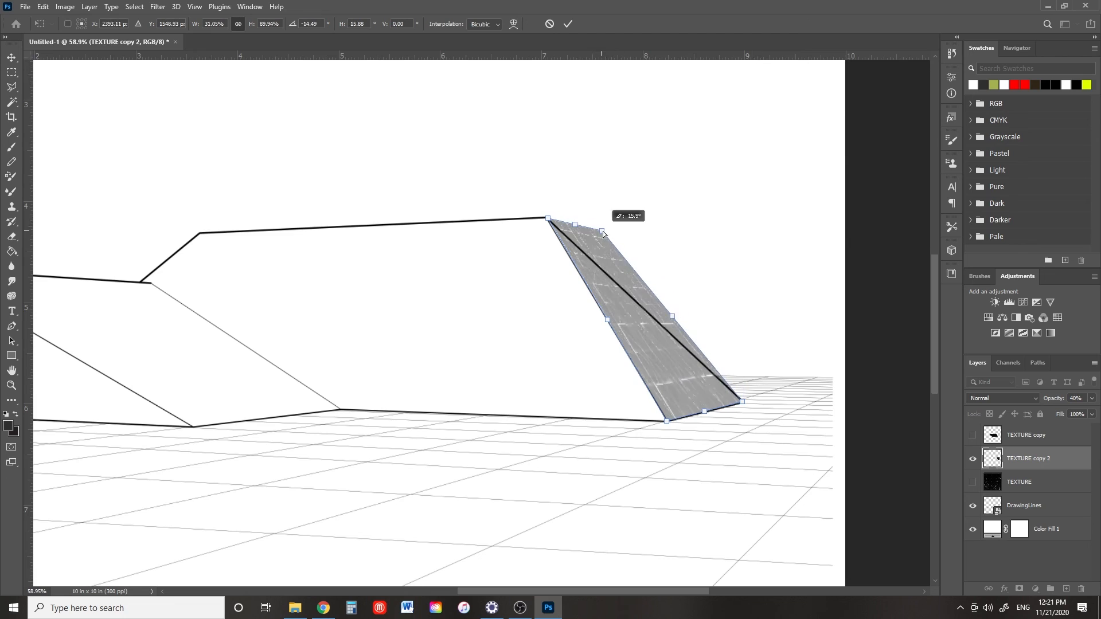
pyautogui.press('Return')
pyautogui.keyDown('alt'); pyautogui.scroll(7, 589, 235); pyautogui.keyUp('alt')
pyautogui.keyDown('ctrl'); pyautogui.rightClick(604, 267); pyautogui.keyUp('ctrl')
pyautogui.hotkey('ctrl', 'z')
# - Rescale TEXTURE copy 2 and distort its corners to the top and base corners of the landform's rightmost face
pyautogui.hotkey('ctrl', 't')
pyautogui.moveTo(818, 576); pyautogui.dragTo(738, 499)
pyautogui.rightClick(607, 378)
pyautogui.click(652, 432)
pyautogui.moveTo(376, 134); pyautogui.dragTo(442, 136)
pyautogui.moveTo(738, 499); pyautogui.dragTo(789, 465)
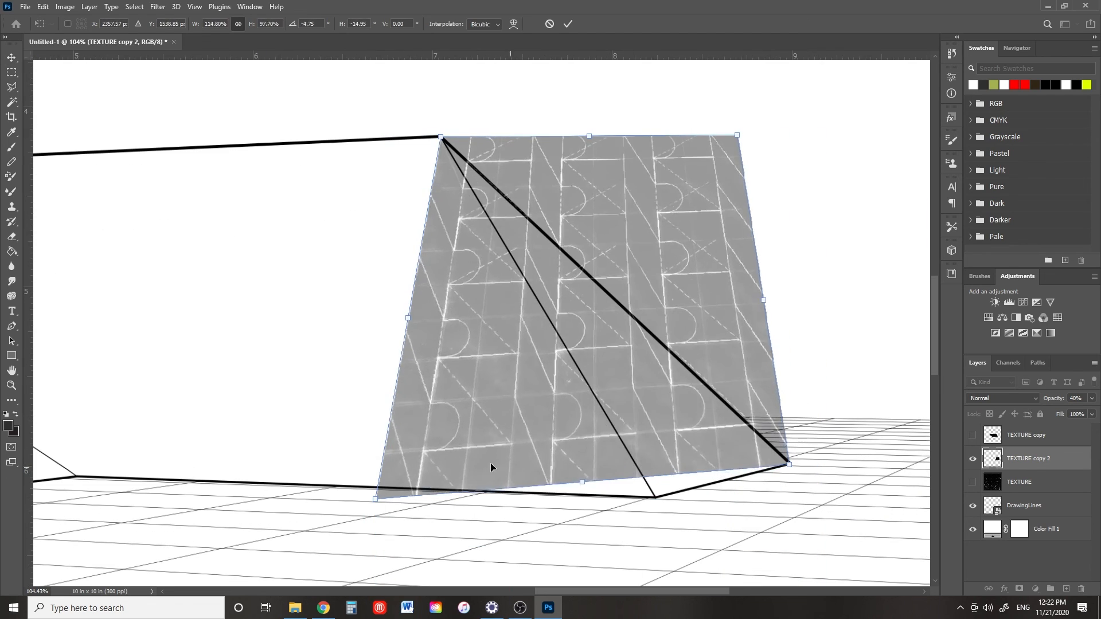
pyautogui.moveTo(377, 499); pyautogui.dragTo(655, 499)
pyautogui.moveTo(694, 140); pyautogui.dragTo(587, 174)
pyautogui.press('Return')
pyautogui.press('Return')
# - Lasso the part of TEXTURE copy 2 that extends past the landform's right outline and delete it
pyautogui.keyDown('alt'); pyautogui.scroll(10, 441, 137); pyautogui.keyUp('alt')
pyautogui.click(441, 137)
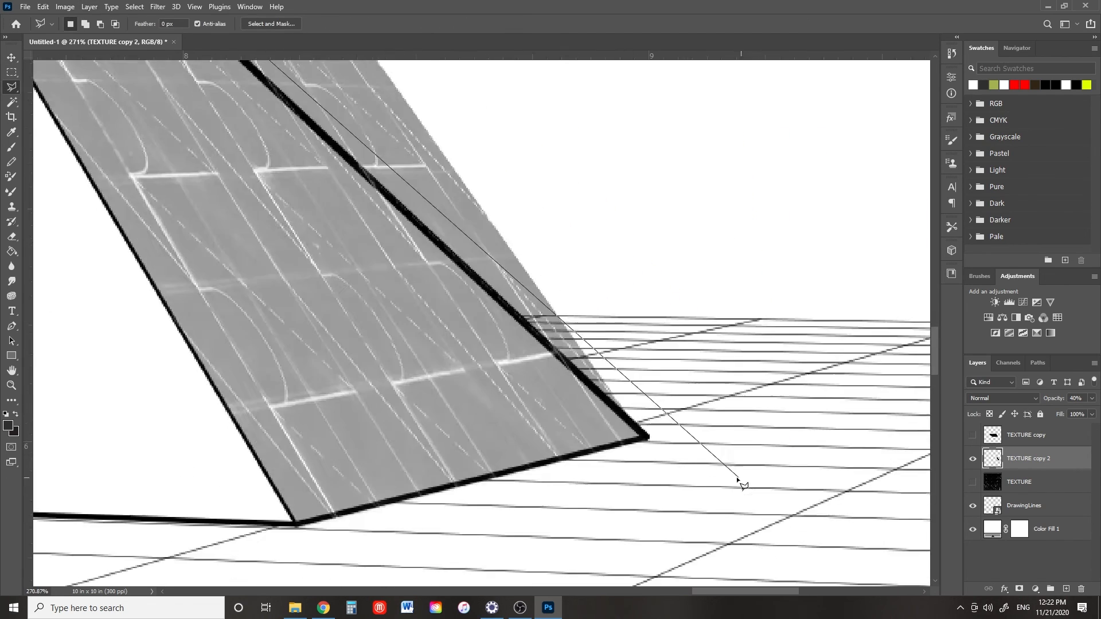
pyautogui.click(647, 438)
pyautogui.click(264, 338)
pyautogui.press('Delete')
pyautogui.hotkey('ctrl', 'd')
pyautogui.keyDown('alt'); pyautogui.scroll(-10, 438, 328); pyautogui.keyUp('alt')
# - Duplicate TEXTURE as TEXTURE copy 3, scale it to about 3.5 inches wide over the left faces, and set its opacity to 70%
pyautogui.hotkey('ctrl', 'j')
pyautogui.hotkey('ctrl', 't')
pyautogui.moveTo(679, 522); pyautogui.dragTo(423, 265)
pyautogui.press('Return')
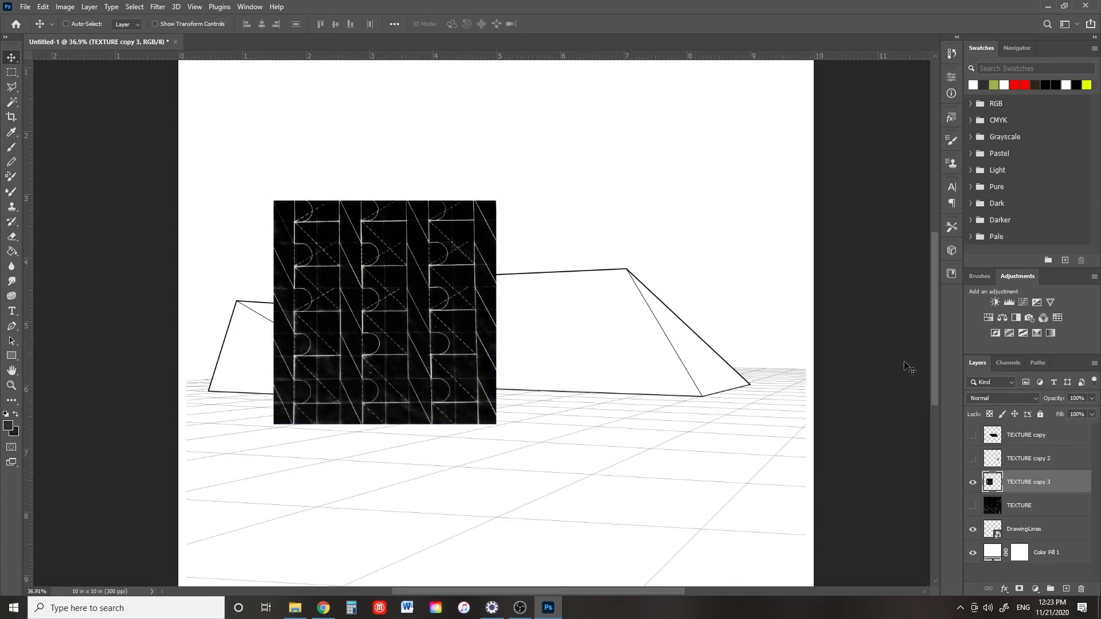
pyautogui.moveTo(1055, 398); pyautogui.dragTo(1038, 399)
# - Distort TEXTURE copy 3 so its four corners match the corners of the sloping middle-left face
pyautogui.hotkey('ctrl', 't')
pyautogui.rightClick(406, 328)
pyautogui.click(448, 380)
pyautogui.moveTo(597, 496); pyautogui.dragTo(598, 441)
pyautogui.moveTo(239, 497); pyautogui.dragTo(450, 460)
pyautogui.moveTo(239, 136); pyautogui.dragTo(181, 297)
pyautogui.moveTo(597, 136); pyautogui.dragTo(410, 313)
pyautogui.keyDown('alt'); pyautogui.scroll(10, 399, 312); pyautogui.keyUp('alt')
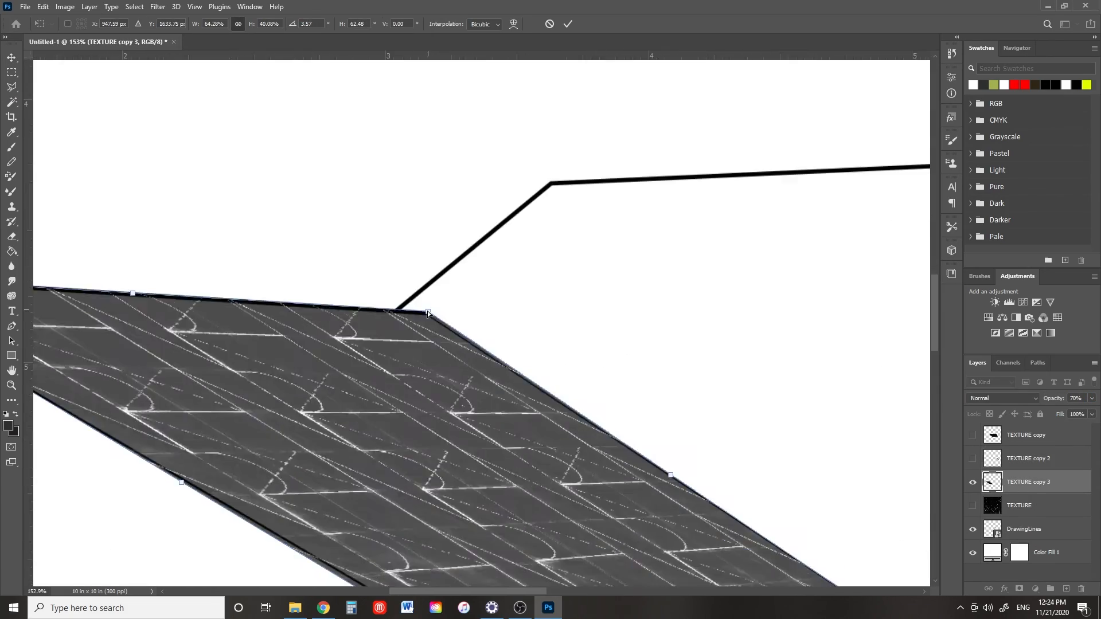
pyautogui.keyDown('alt'); pyautogui.scroll(-10, 428, 312); pyautogui.keyUp('alt')
pyautogui.keyDown('alt'); pyautogui.scroll(10, 413, 485); pyautogui.keyUp('alt')
pyautogui.keyDown('alt'); pyautogui.scroll(-8, 491, 328); pyautogui.keyUp('alt')
pyautogui.press('Return')
# - Duplicate TEXTURE as TEXTURE copy 4 with the other texture layers hidden, and scale it to about 3 inches wide at 90% opacity over the left end
pyautogui.moveTo(973, 459); pyautogui.dragTo(973, 482)
pyautogui.click(1019, 505)
pyautogui.hotkey('ctrl', 'j')
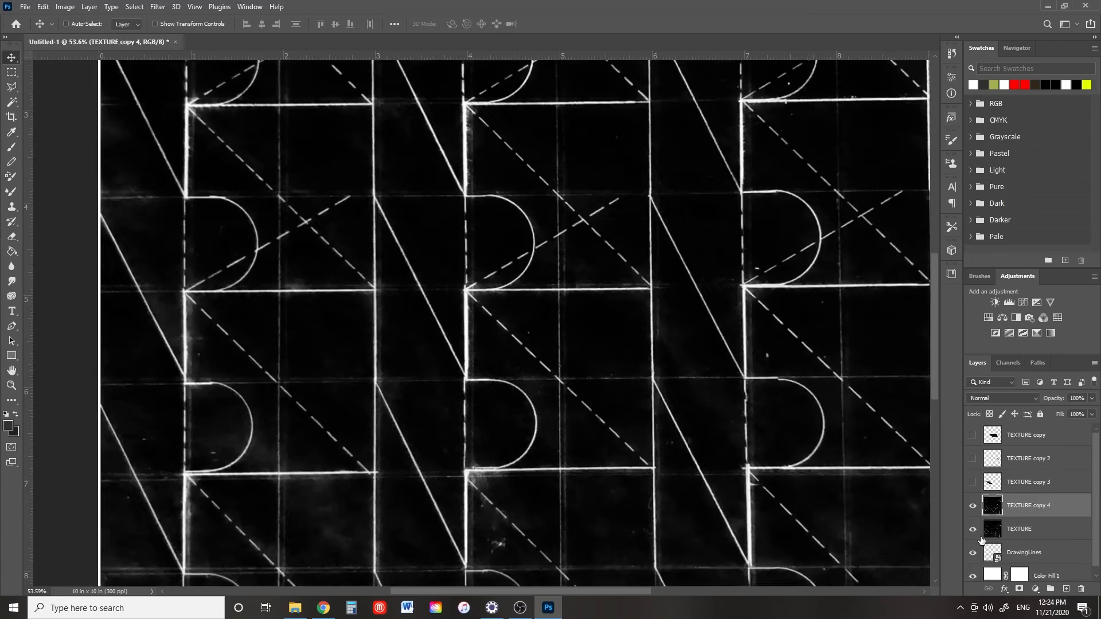
pyautogui.click(972, 530)
pyautogui.hotkey('ctrl', 't')
pyautogui.keyDown('alt'); pyautogui.scroll(3, 344, 360); pyautogui.keyUp('alt')
pyautogui.moveTo(471, 115); pyautogui.dragTo(439, 146)
pyautogui.press('Return')
# - Distort TEXTURE copy 4 so it fits the left edge and base line of the leftmost triangular face
pyautogui.hotkey('ctrl', 't')
pyautogui.moveTo(580, 532); pyautogui.dragTo(600, 517)
pyautogui.moveTo(141, 532); pyautogui.dragTo(152, 495)
pyautogui.moveTo(142, 96); pyautogui.dragTo(217, 288)
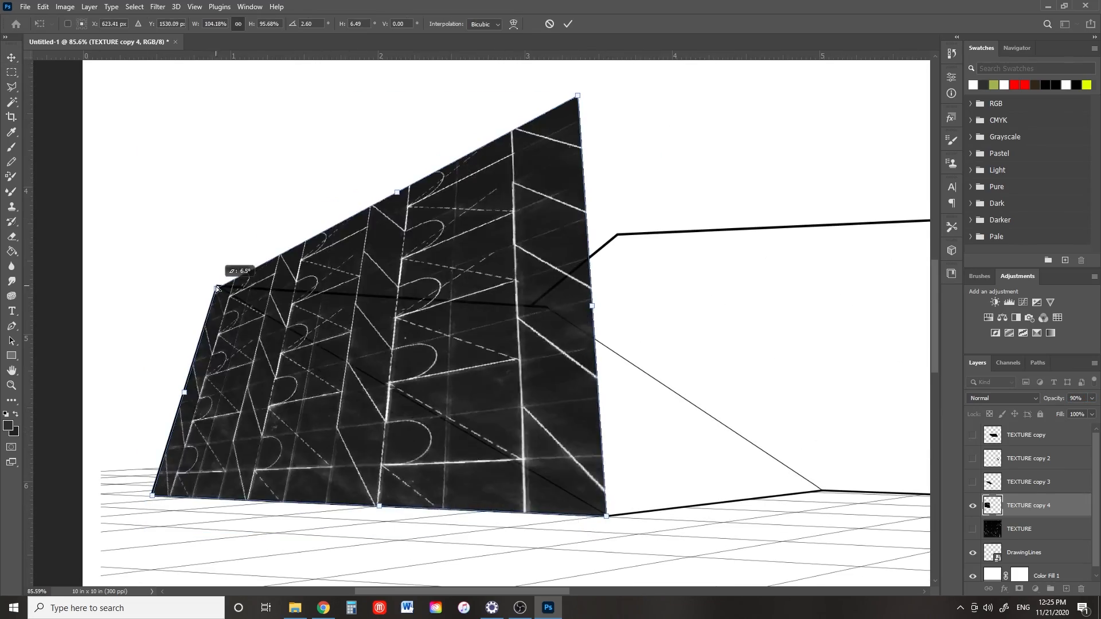
pyautogui.moveTo(579, 96); pyautogui.dragTo(607, 115)
pyautogui.press('Return')
# - Select the areas around the leftmost triangular face with the Magic Wand and delete the excess texture from TEXTURE copy 4
pyautogui.click(1031, 554)
pyautogui.press('w')
pyautogui.click(720, 446)
pyautogui.click(1029, 506)
pyautogui.press('Delete')
pyautogui.click(785, 383)
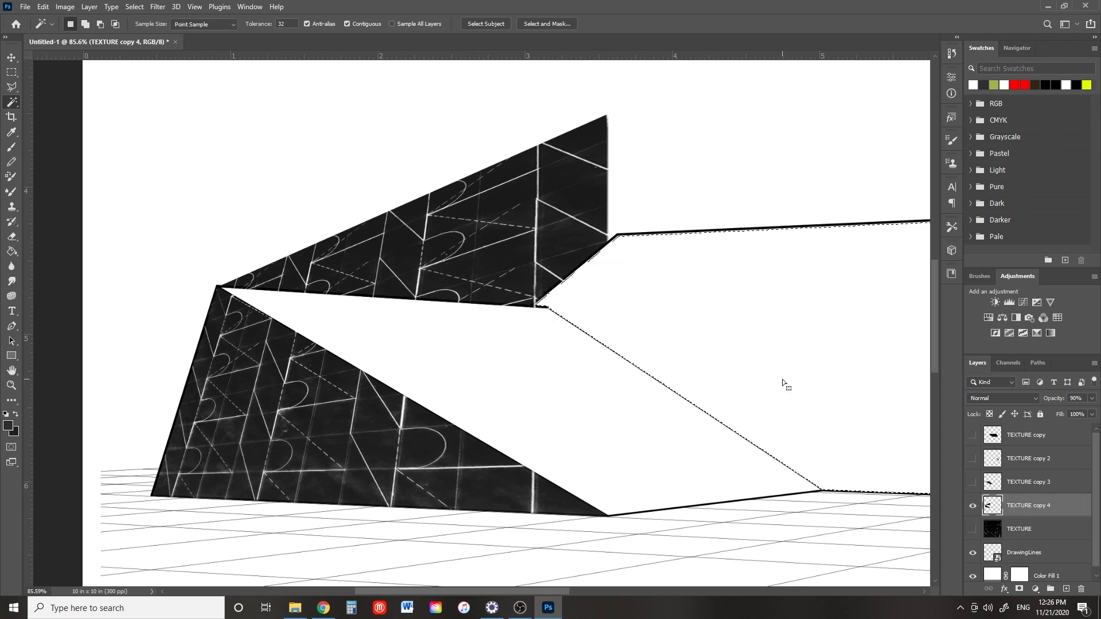
pyautogui.click(186, 307)
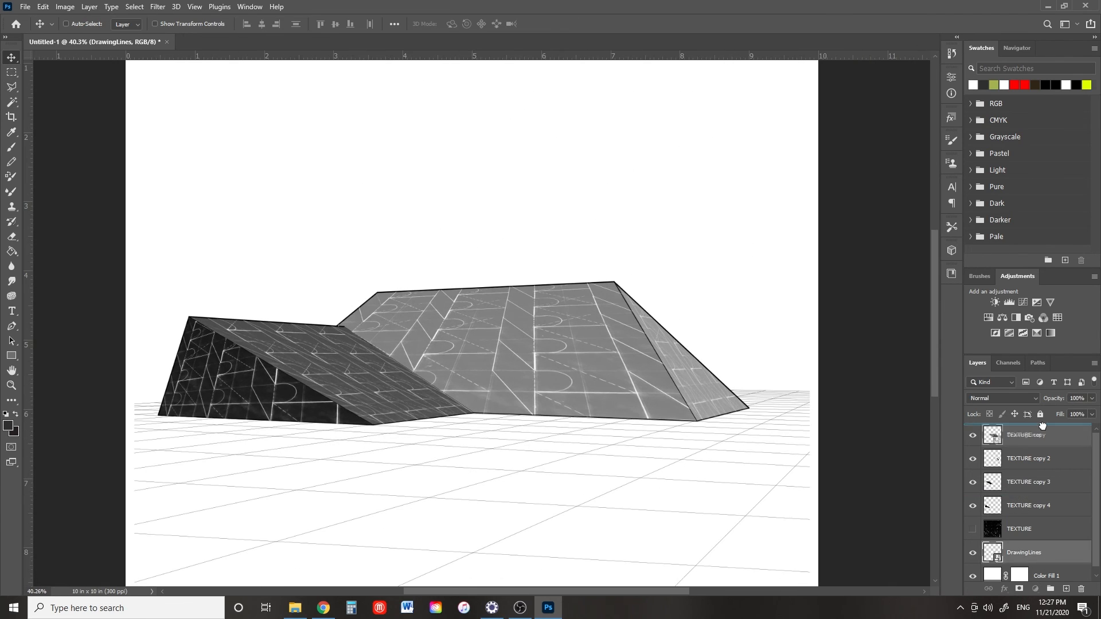
# - Set the opacity of TEXTURE copy 3 and TEXTURE copy 2 to 90% and of TEXTURE copy 4 to 100%
pyautogui.click(1029, 483)
pyautogui.moveTo(1056, 399); pyautogui.dragTo(1047, 399)
pyautogui.click(1027, 459)
pyautogui.moveTo(1056, 398)
pyautogui.mouseDown()
pyautogui.moveTo(1039, 400)
pyautogui.moveTo(1055, 399)
pyautogui.mouseUp()
pyautogui.click(1028, 506)
pyautogui.rightClick(168, 378)
pyautogui.click(203, 383)
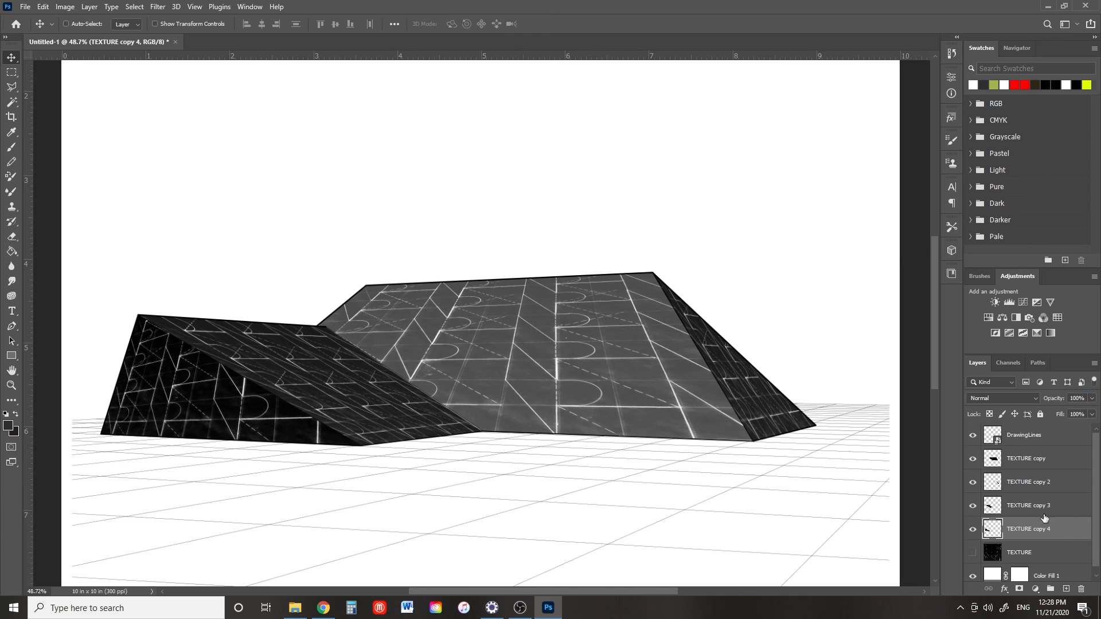
# - Set the opacity of the TEXTURE copy 3, TEXTURE copy 2 and TEXTURE copy layers to 100%
pyautogui.click(1055, 504)
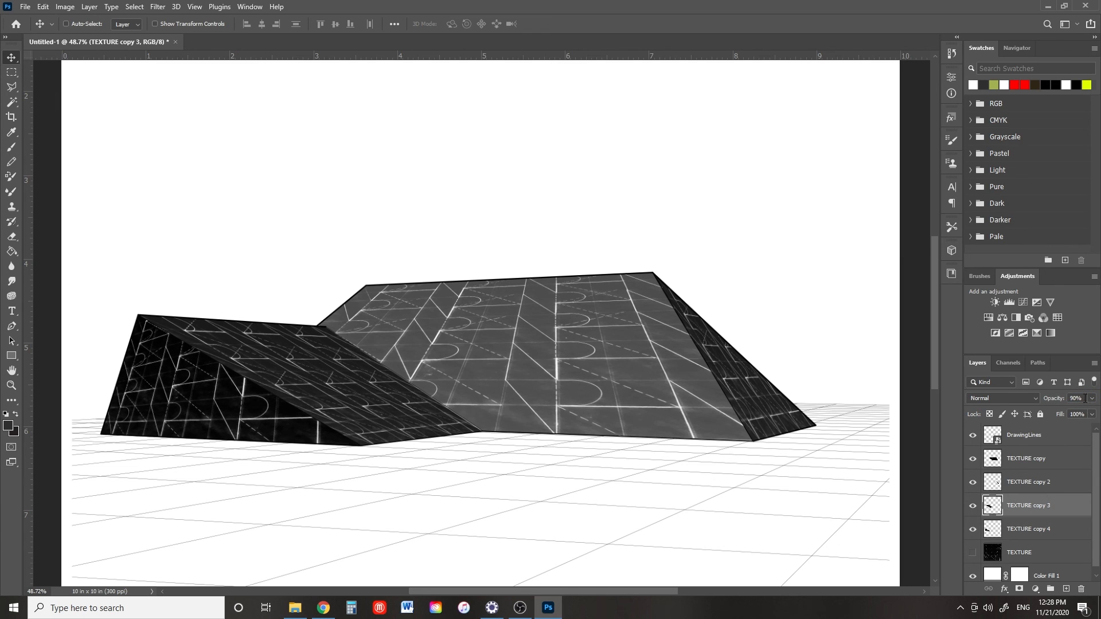
pyautogui.write('100')
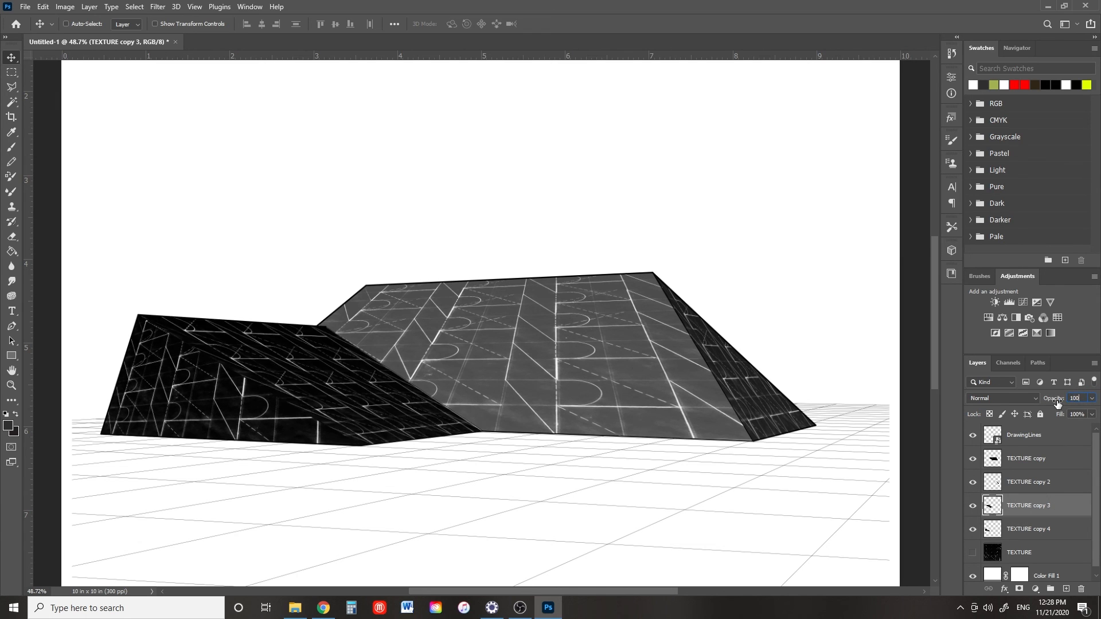
pyautogui.click(1043, 488)
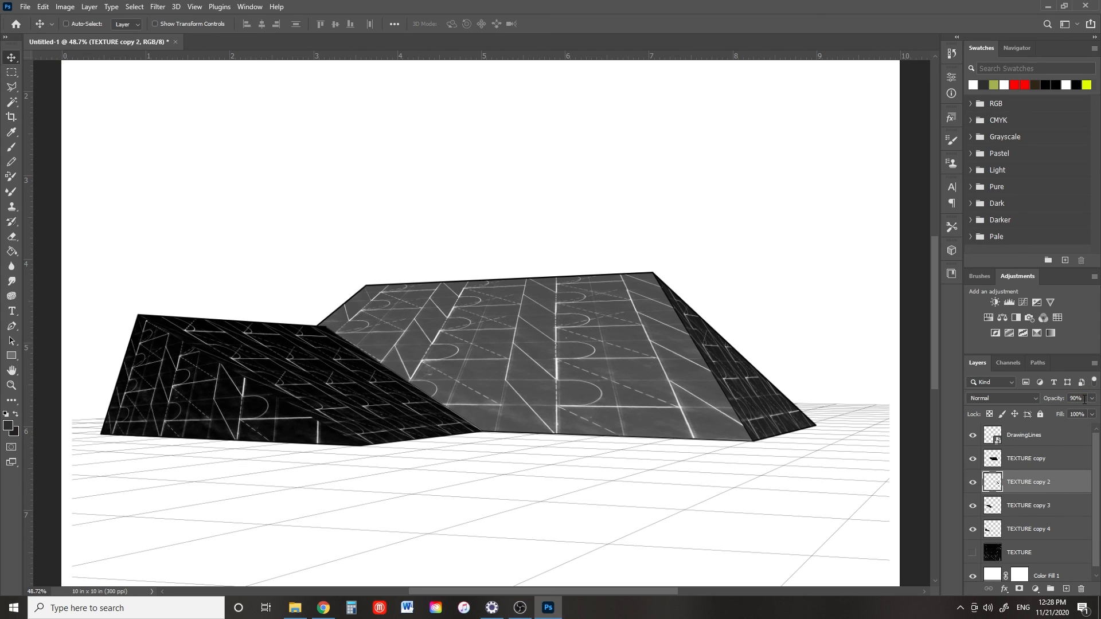
pyautogui.write('100')
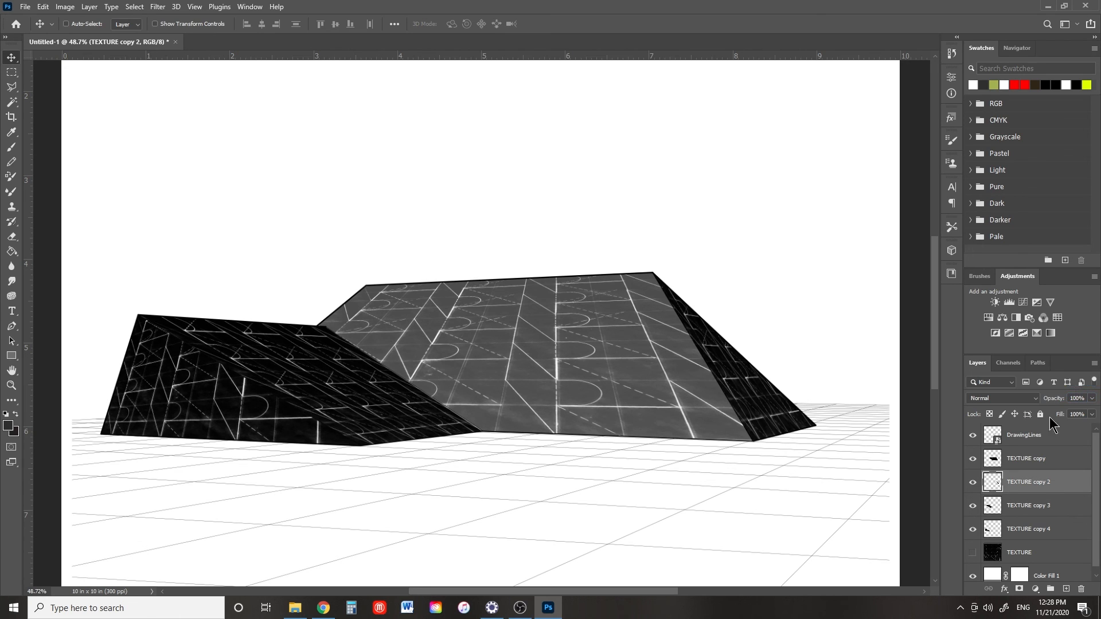
pyautogui.click(1041, 461)
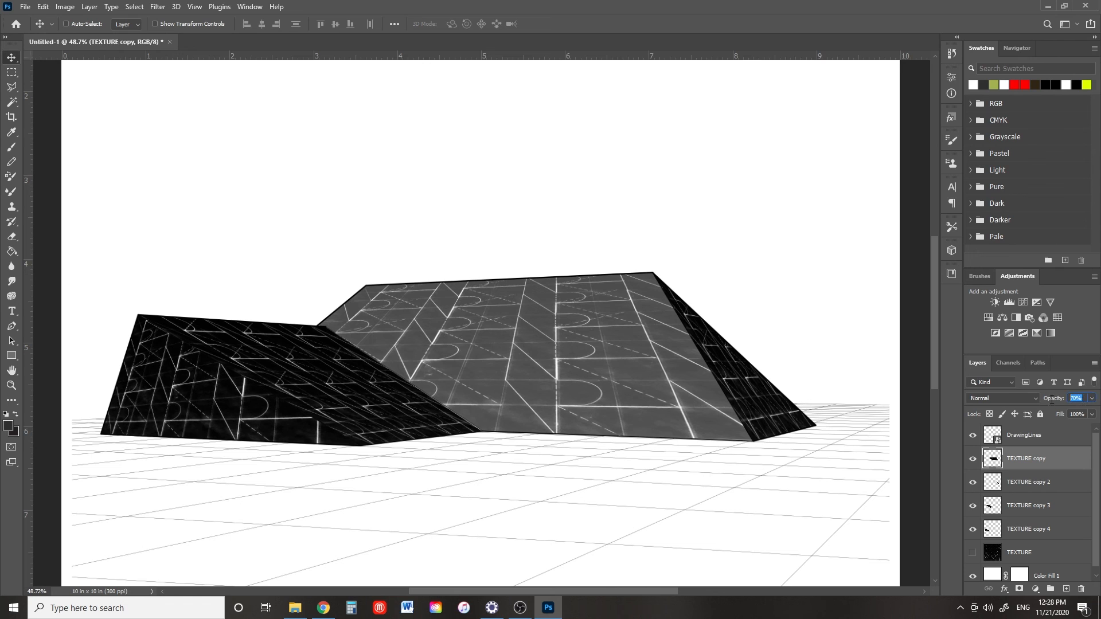
pyautogui.write('100')
pyautogui.press('Return')
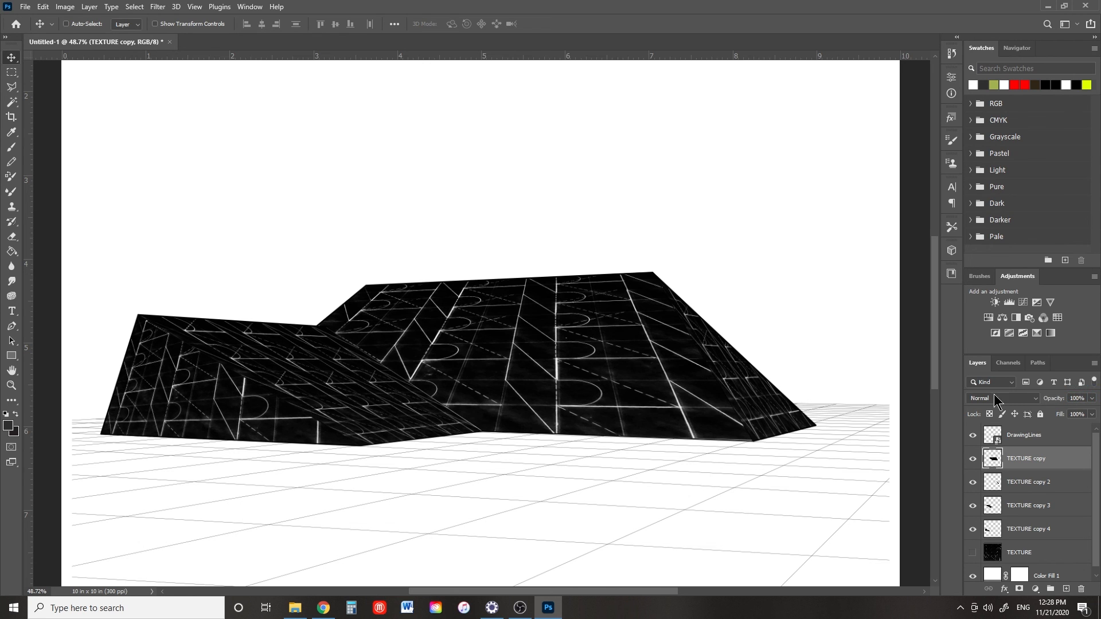
pyautogui.keyDown('alt'); pyautogui.scroll(-2, 766, 229); pyautogui.keyUp('alt')
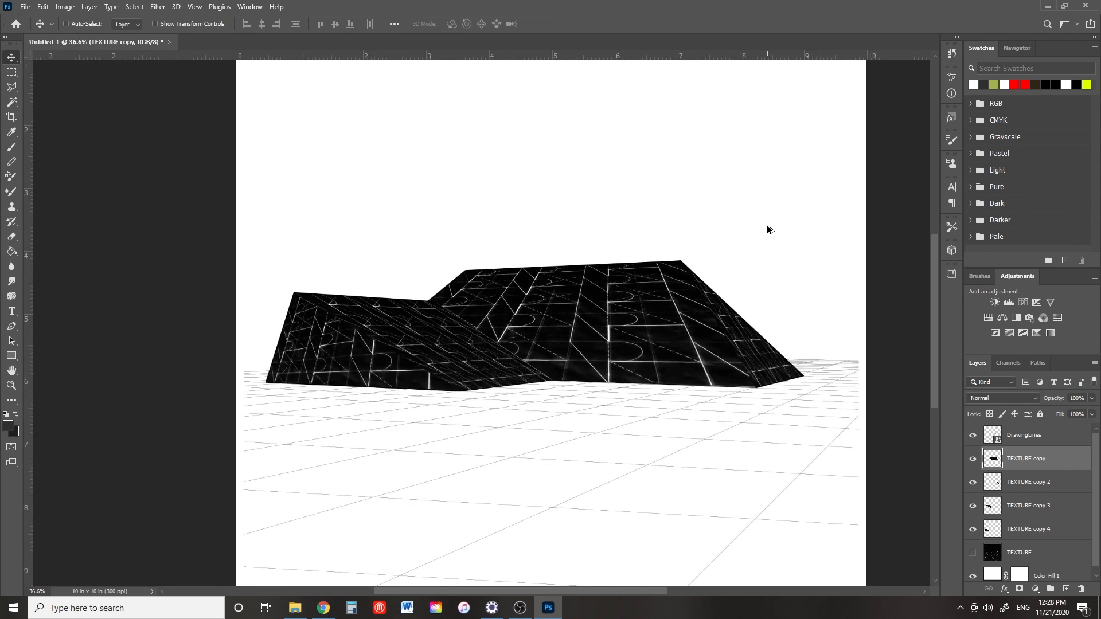